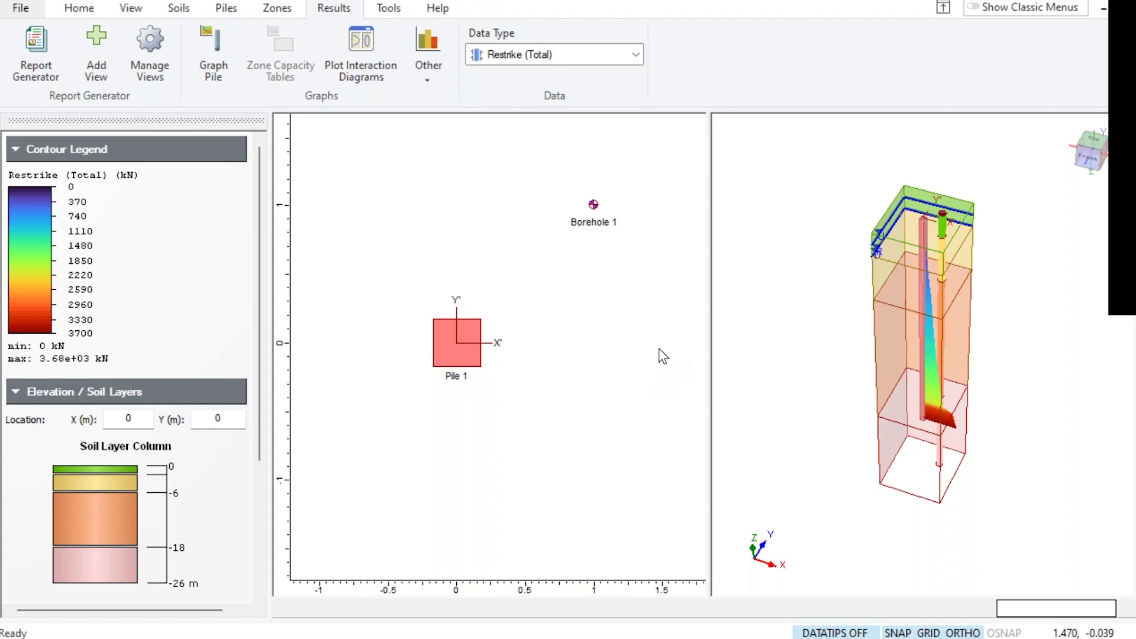
Review the project settings for units, driven pile capacity type, groundwater and advanced pile discretization without changing them
left_click(89, 9)
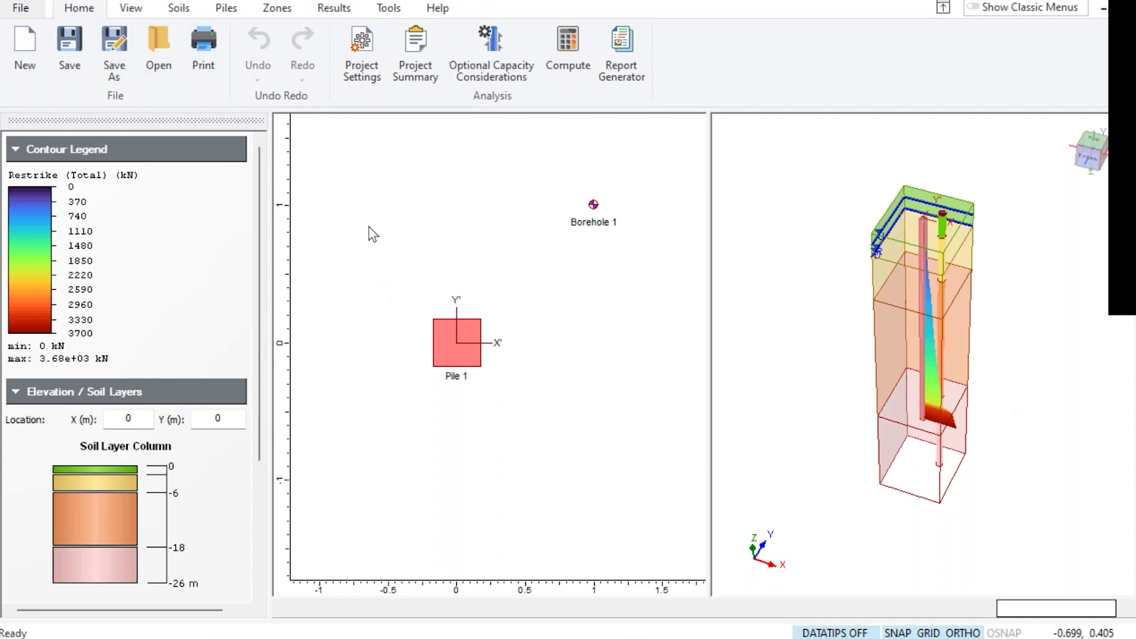
left_click(362, 47)
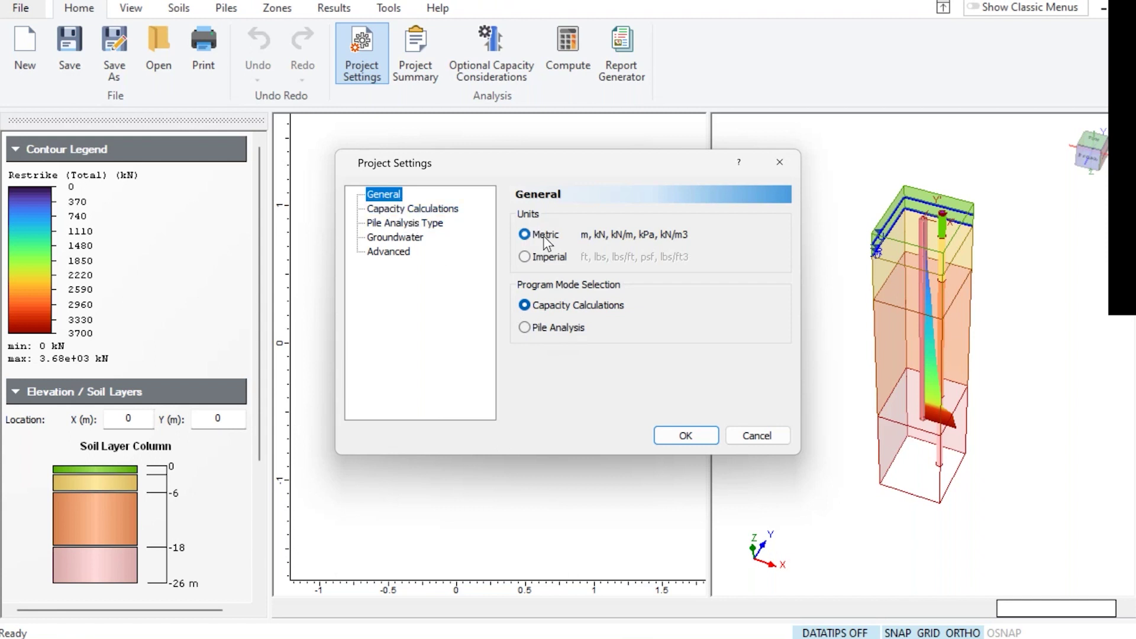
left_click(421, 213)
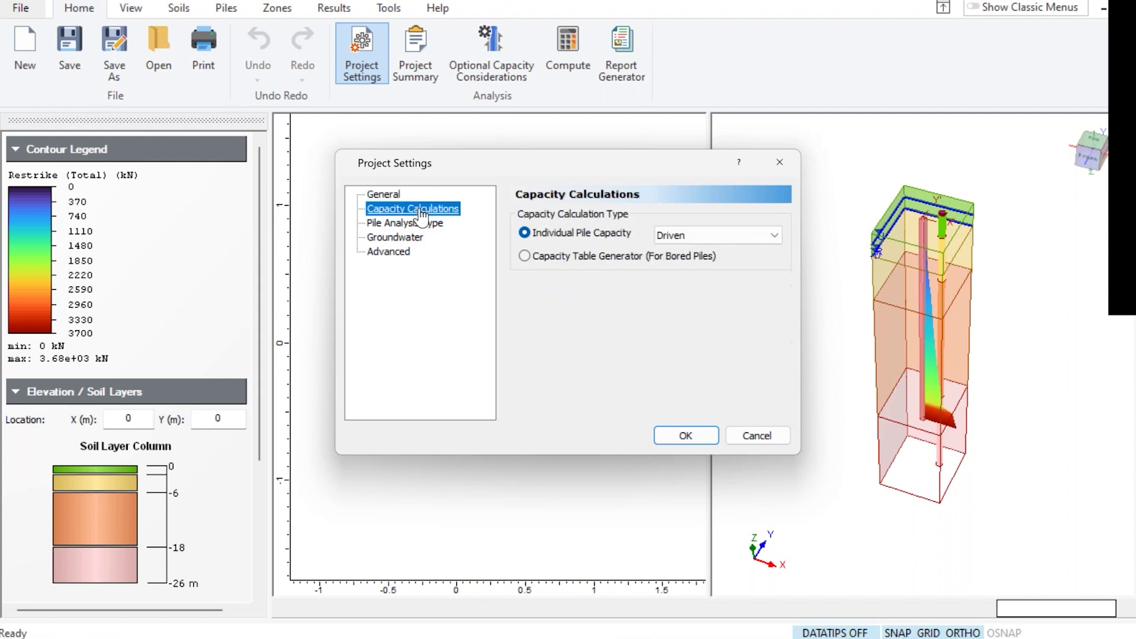
left_click(700, 239)
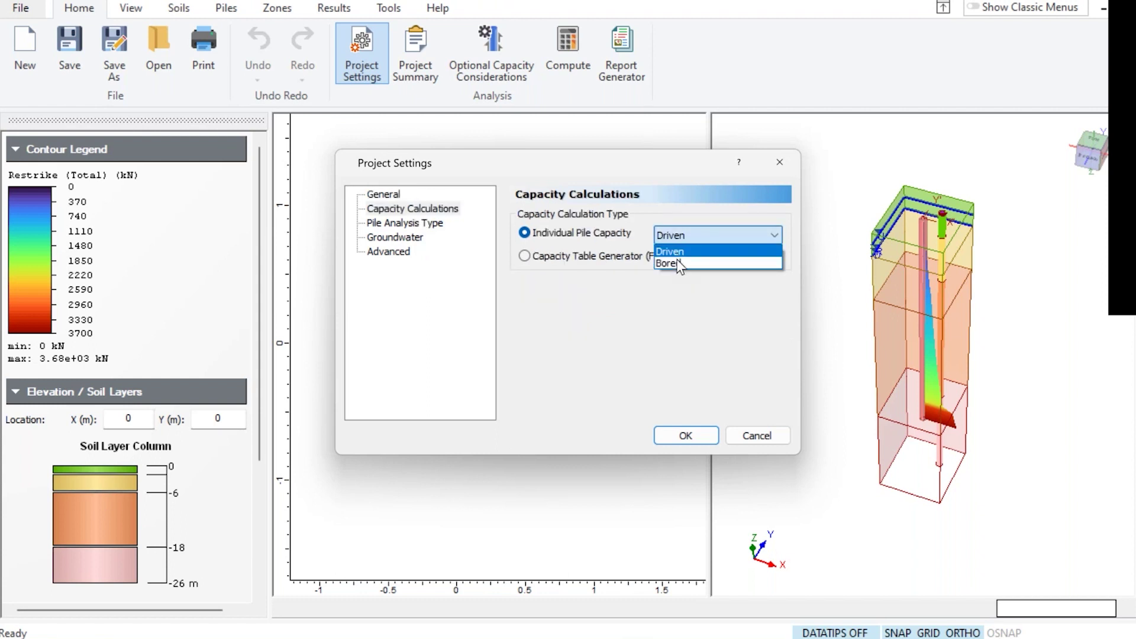
left_click(690, 233)
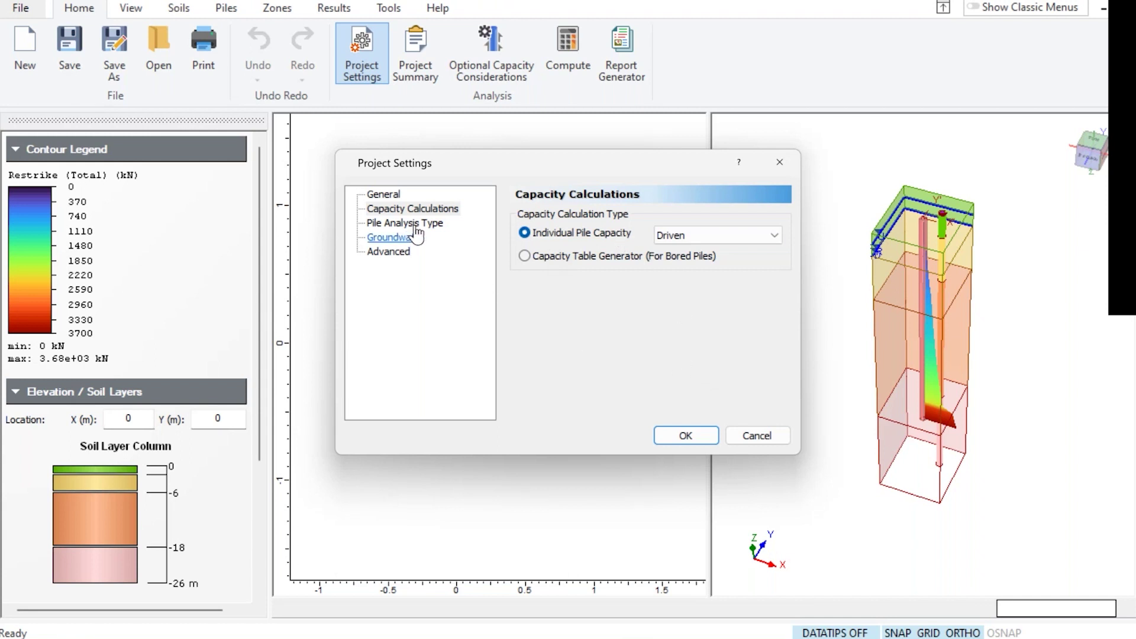
left_click(396, 238)
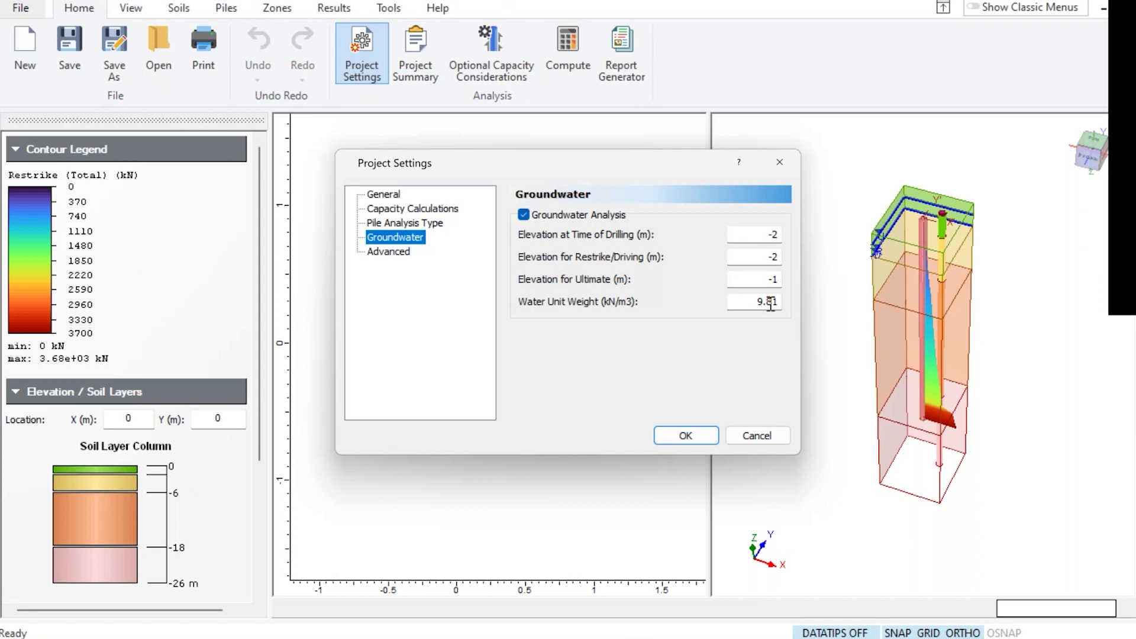
left_click(391, 252)
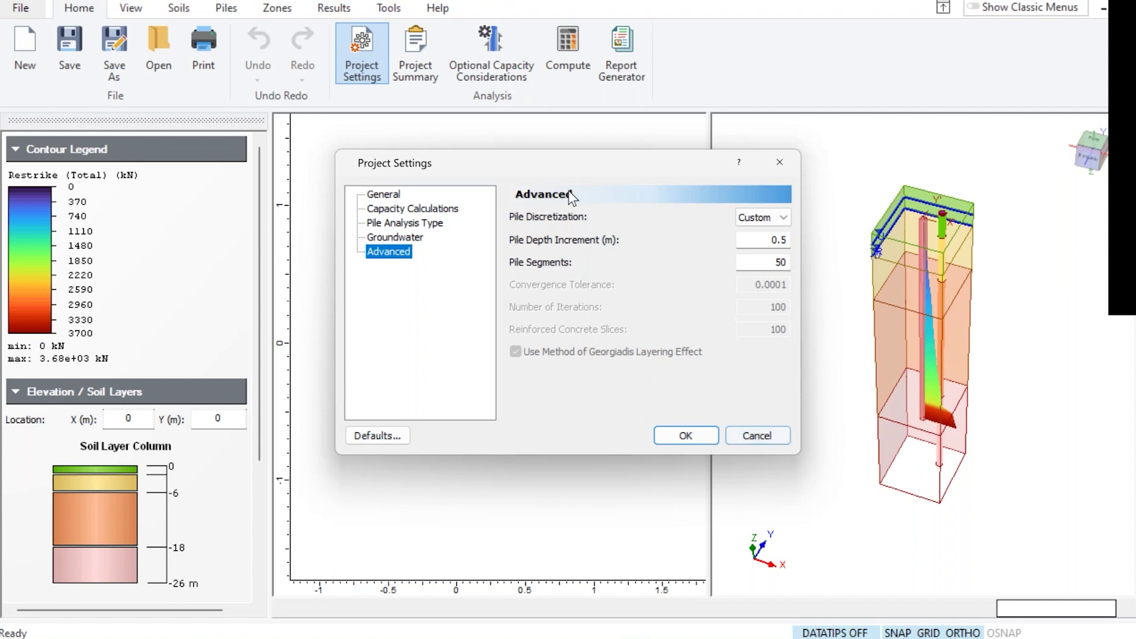
left_click(774, 439)
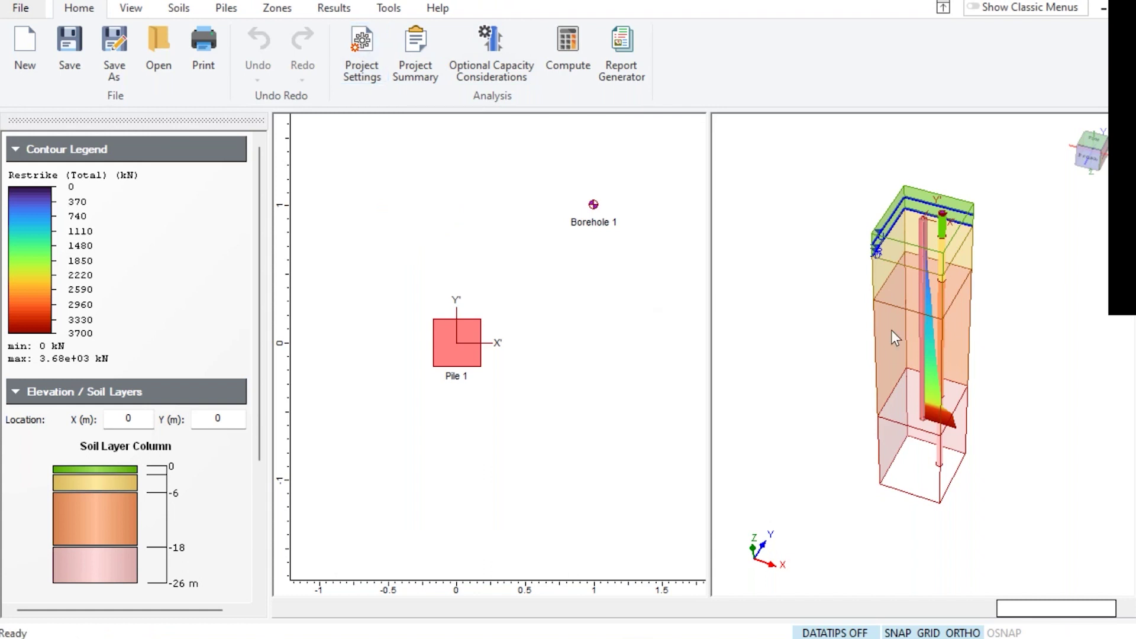
Open the soil property definitions and move the dialog clear of the 3D pile model
left_click(178, 9)
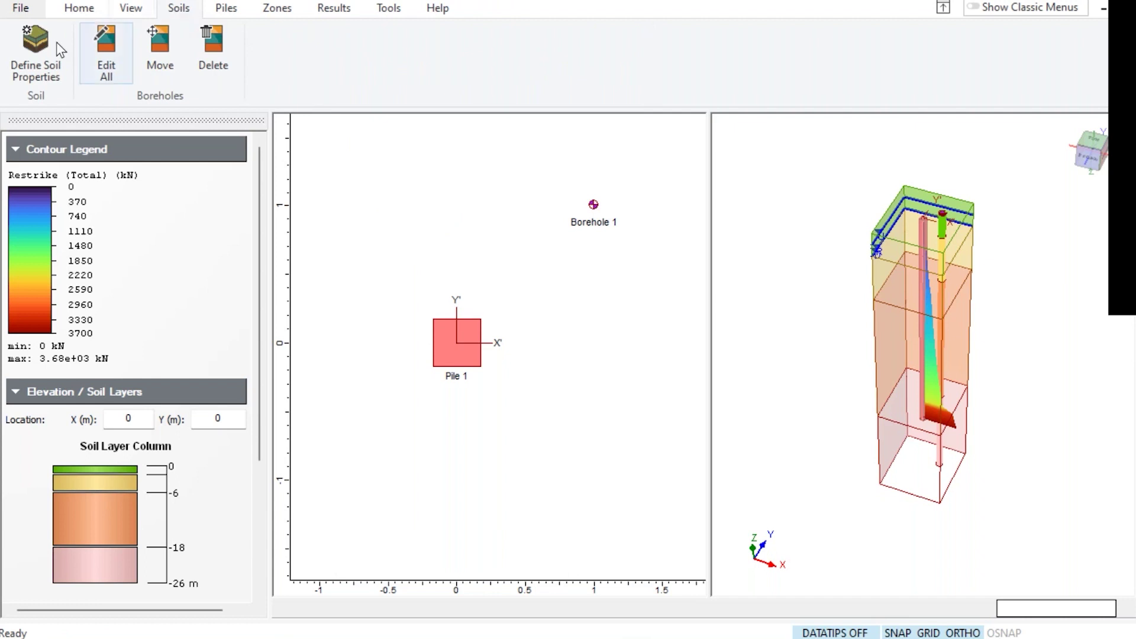
left_click(37, 41)
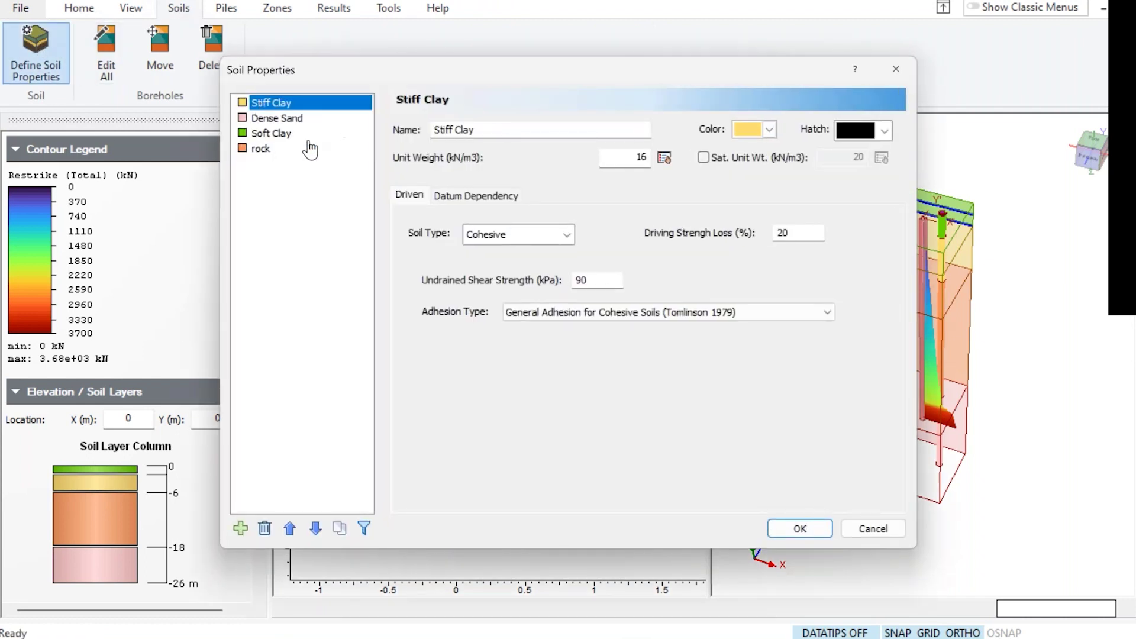
left_click_drag(725, 66, 572, 56)
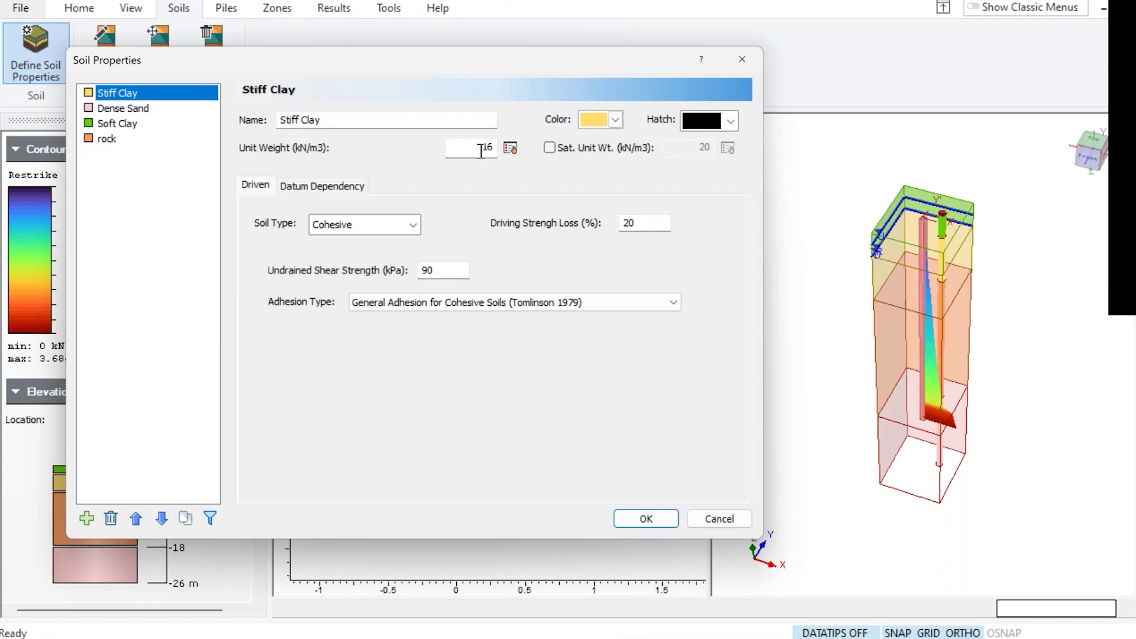
Try enabling the saturated unit weight for Stiff Clay, and leave the option disabled
left_click(550, 147)
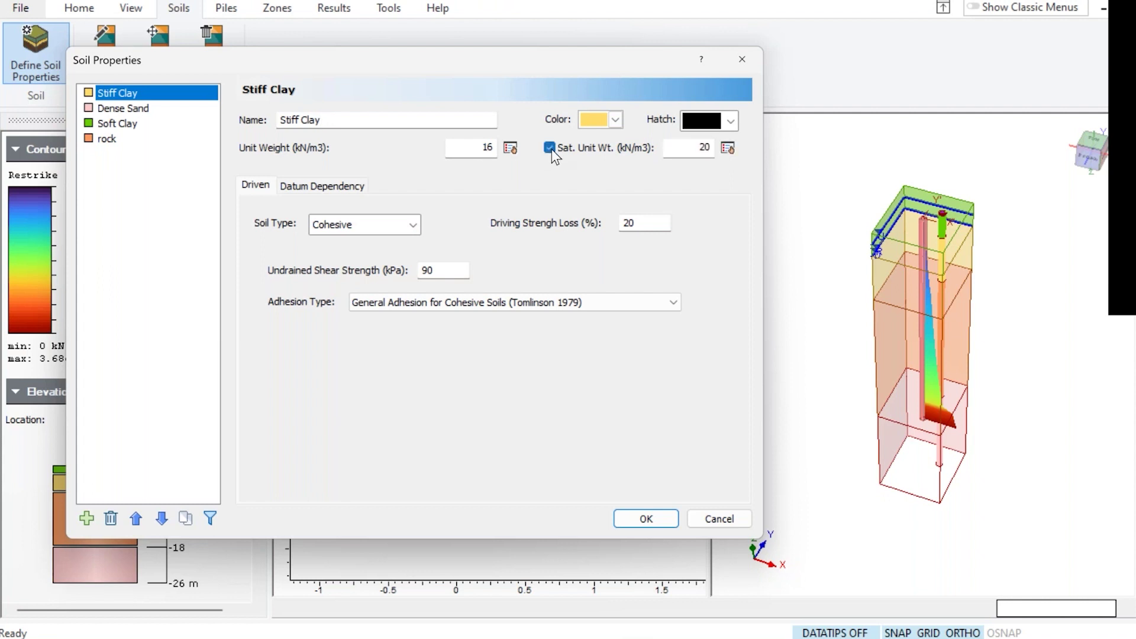
left_click(550, 147)
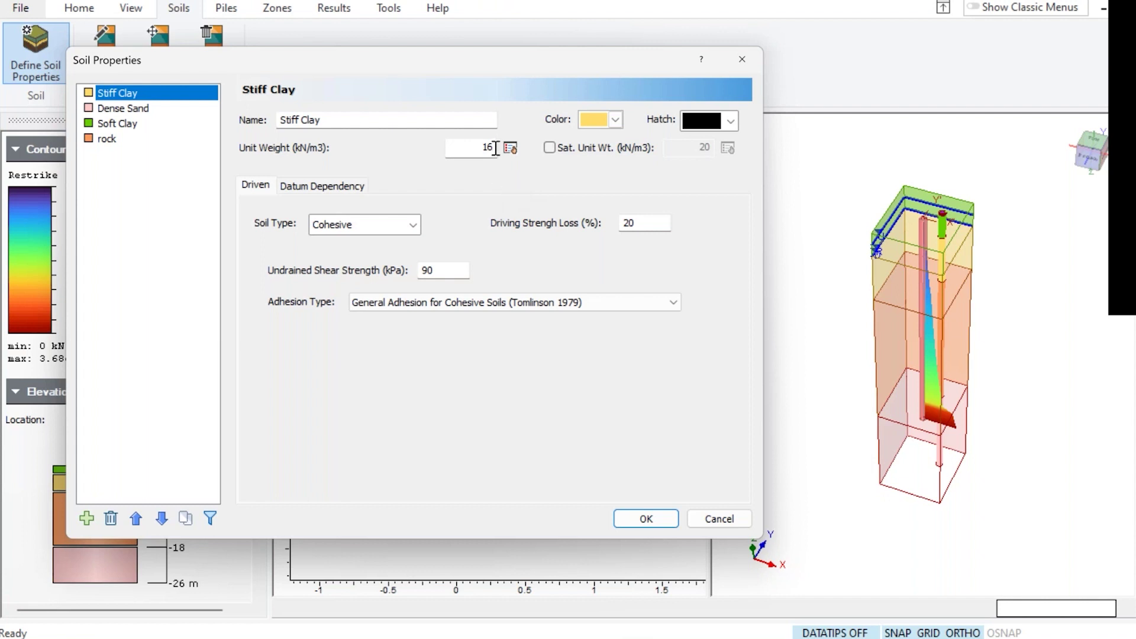
left_click(549, 148)
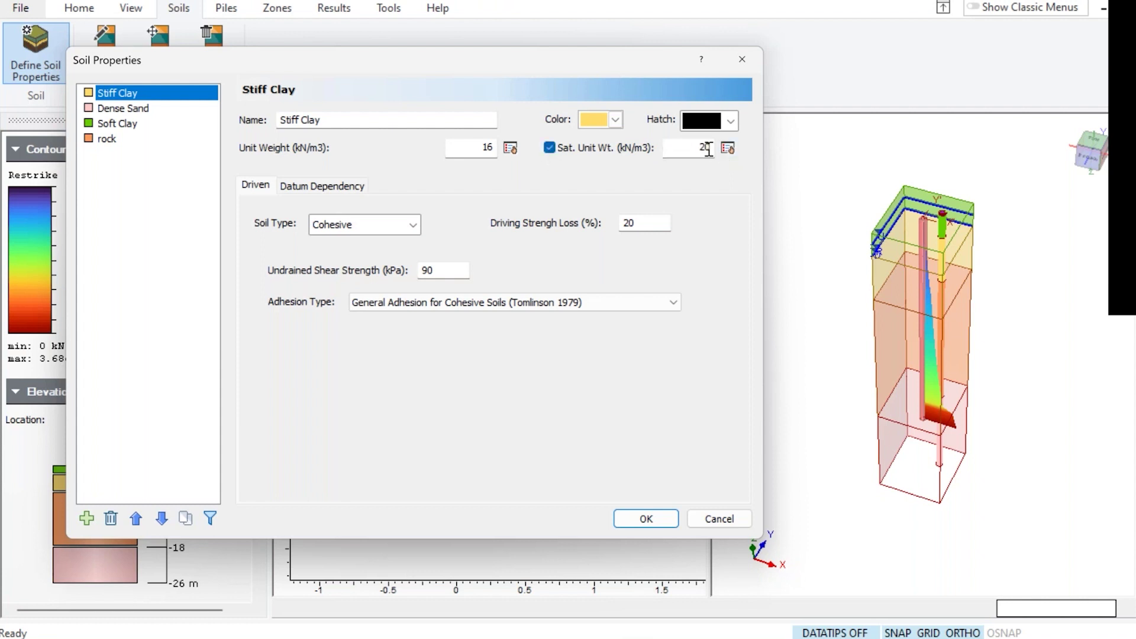
left_click(550, 148)
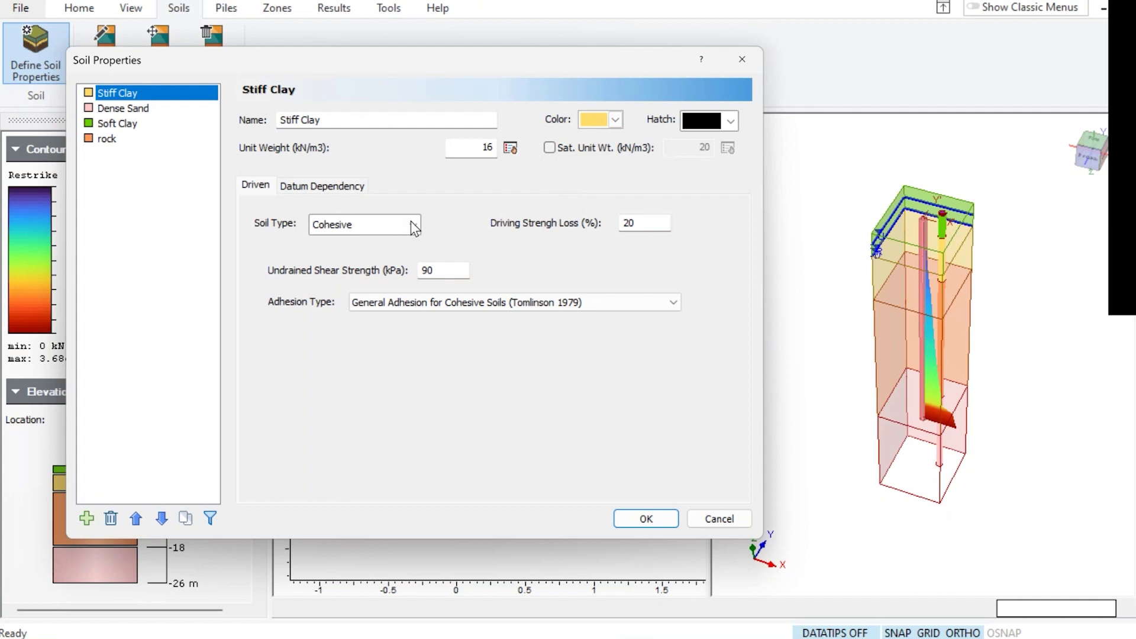
Review the properties of Dense Sand, Soft Clay and rock, and return to Stiff Clay
left_click(121, 113)
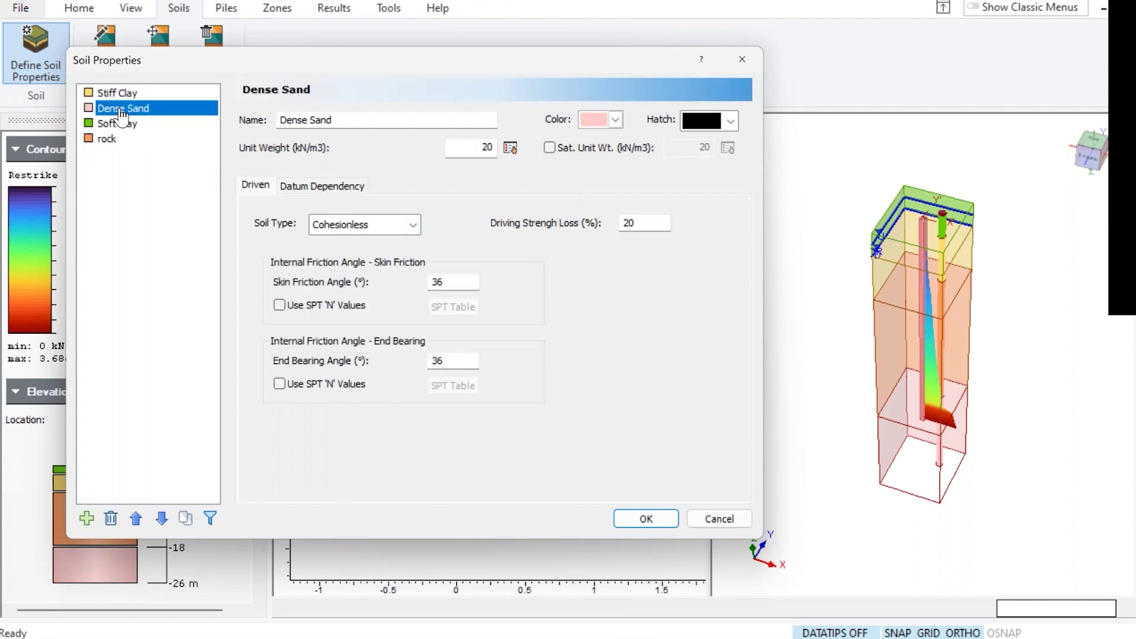
left_click(113, 124)
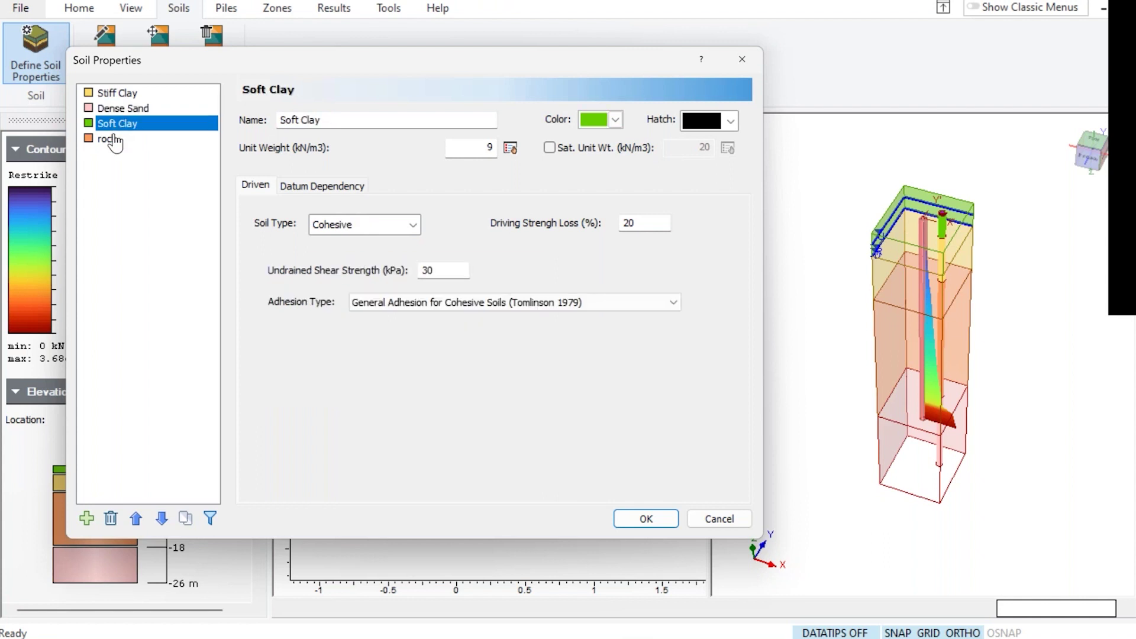
left_click(110, 141)
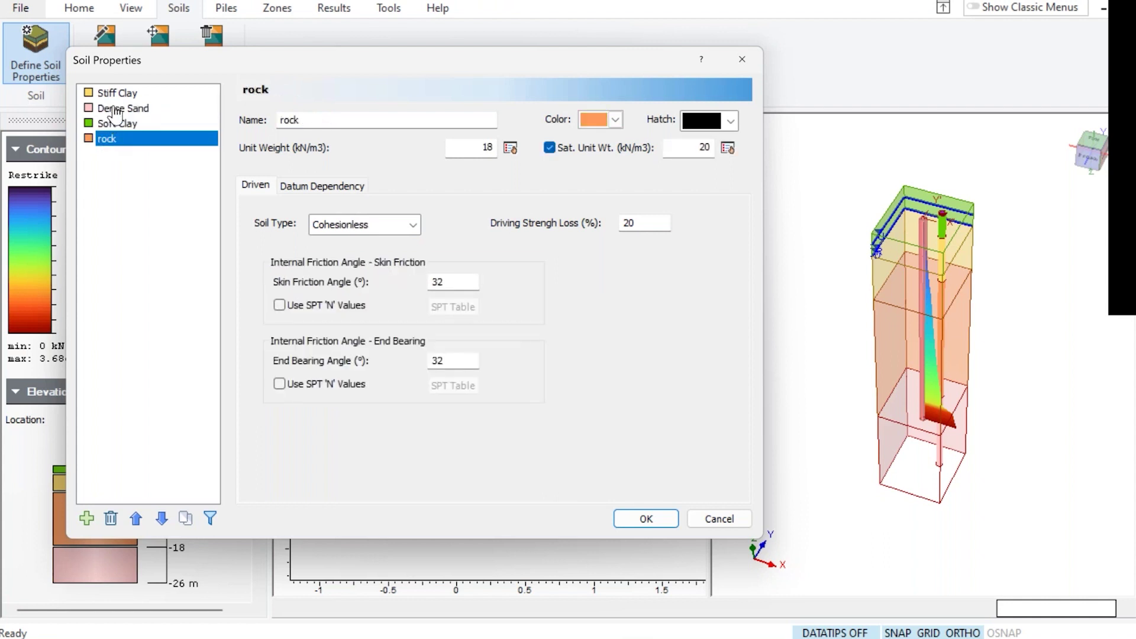
left_click(118, 96)
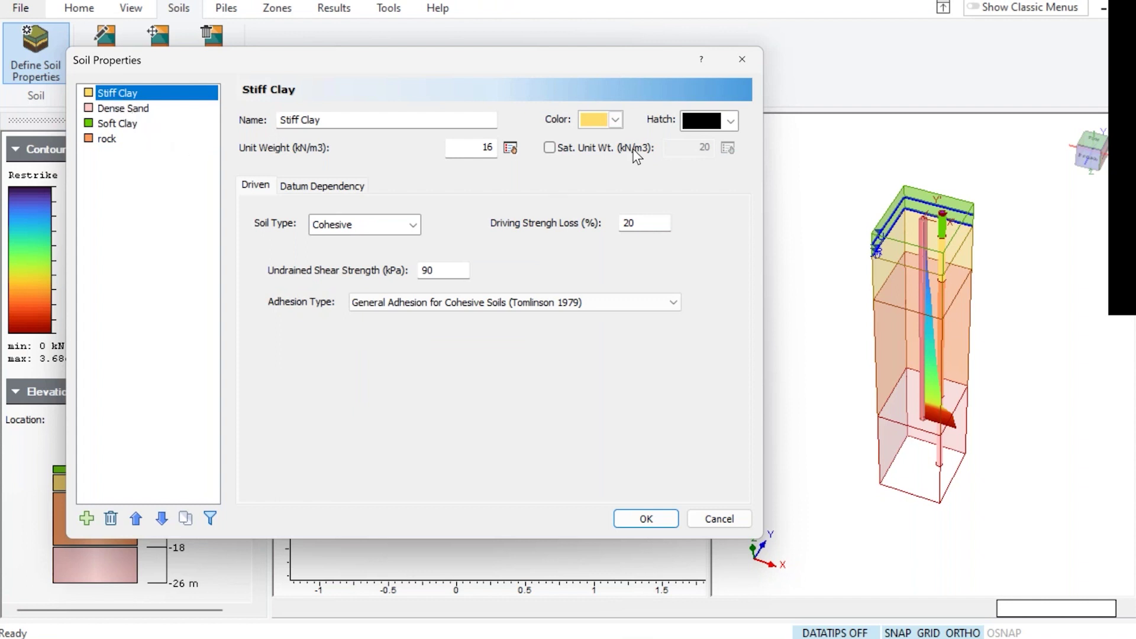
Try enabling datum dependency for Stiff Clay, switch it off again and return to its driven pile parameters
left_click(333, 187)
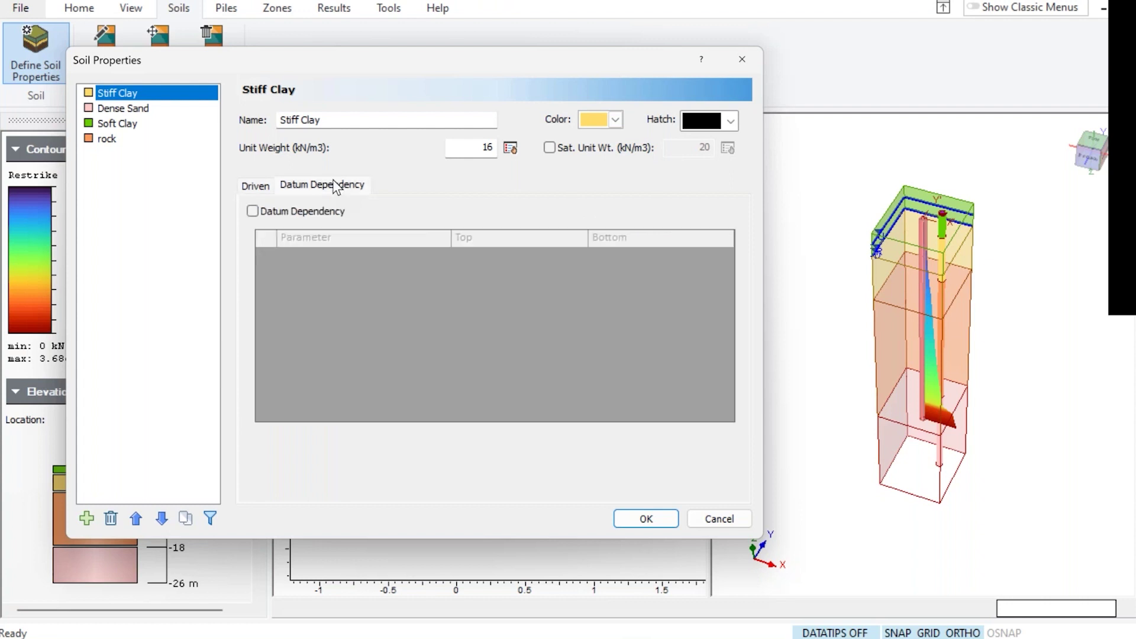
left_click(253, 211)
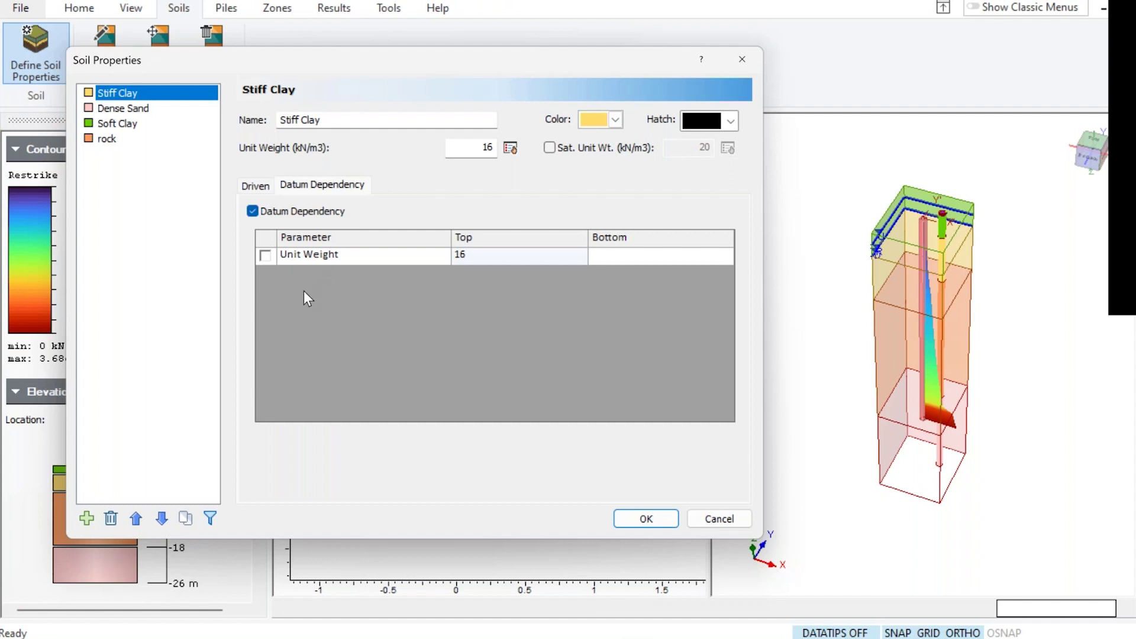
left_click(252, 211)
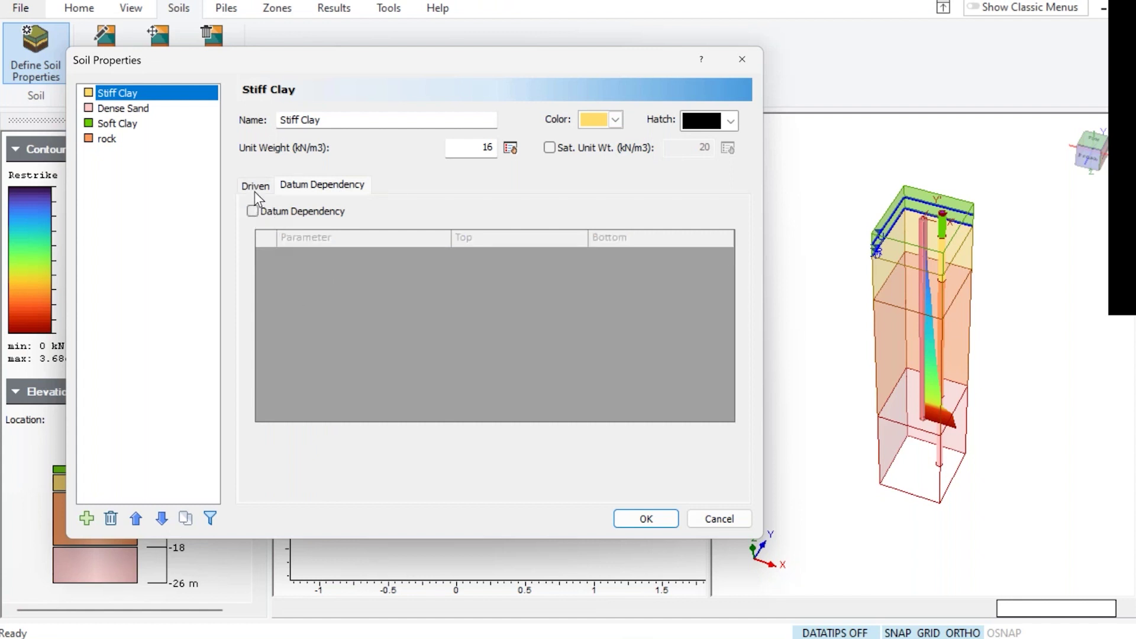
left_click(252, 210)
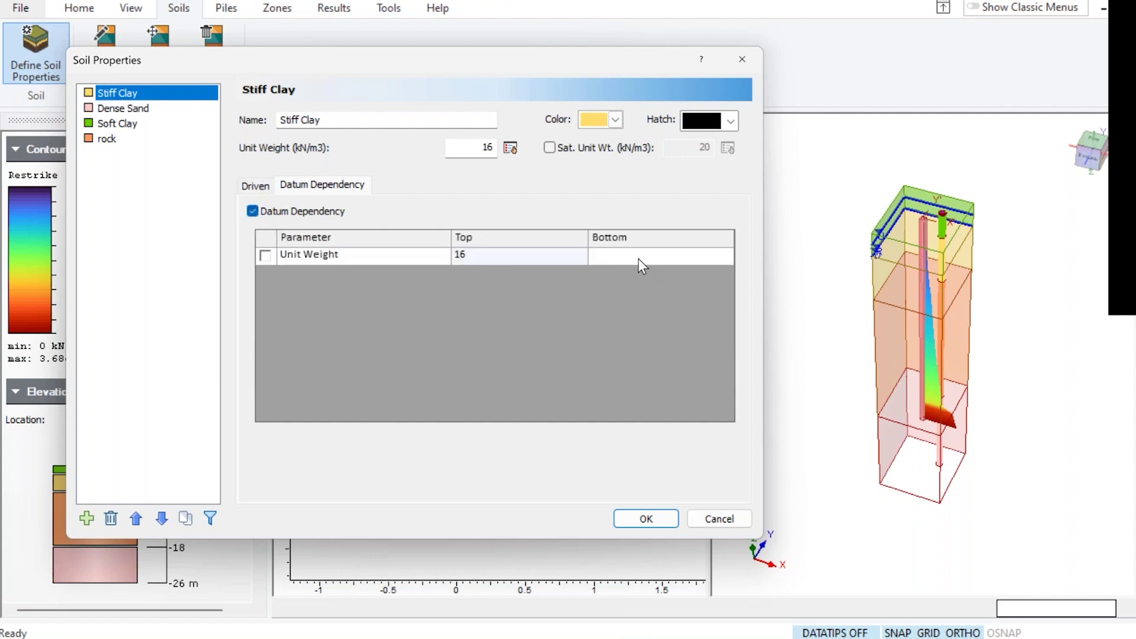
left_click(253, 211)
left_click(260, 186)
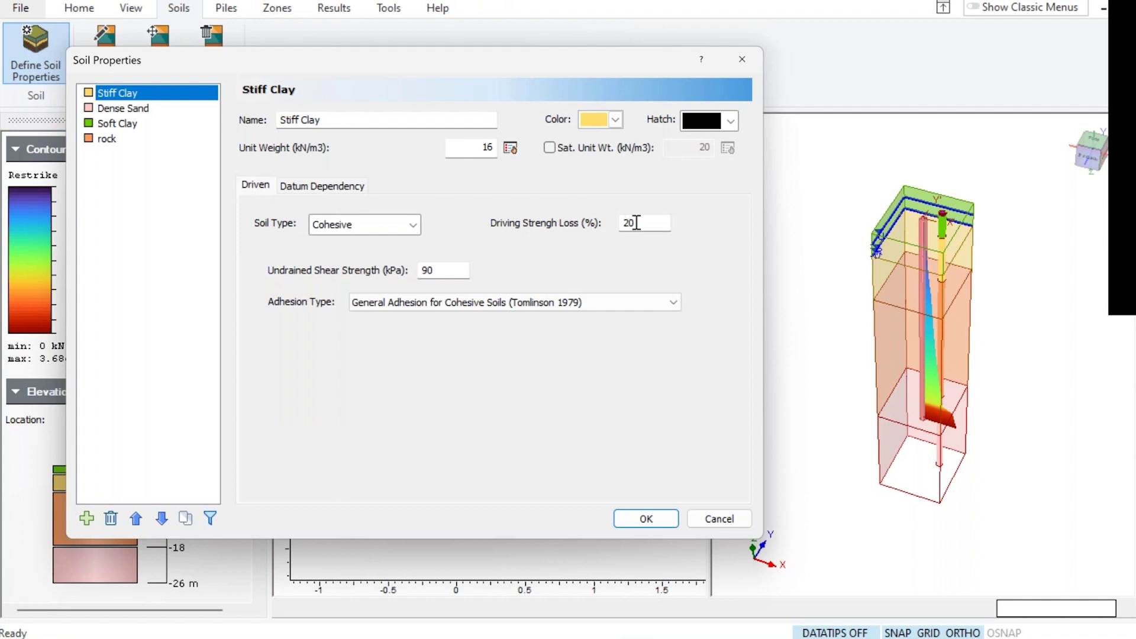
Set Stiff Clay's driving strength loss to 20% and keep the adhesion type General Adhesion for Cohesive Soils (Tomlinson 1979)
left_click_drag(633, 223, 615, 223)
type("20")
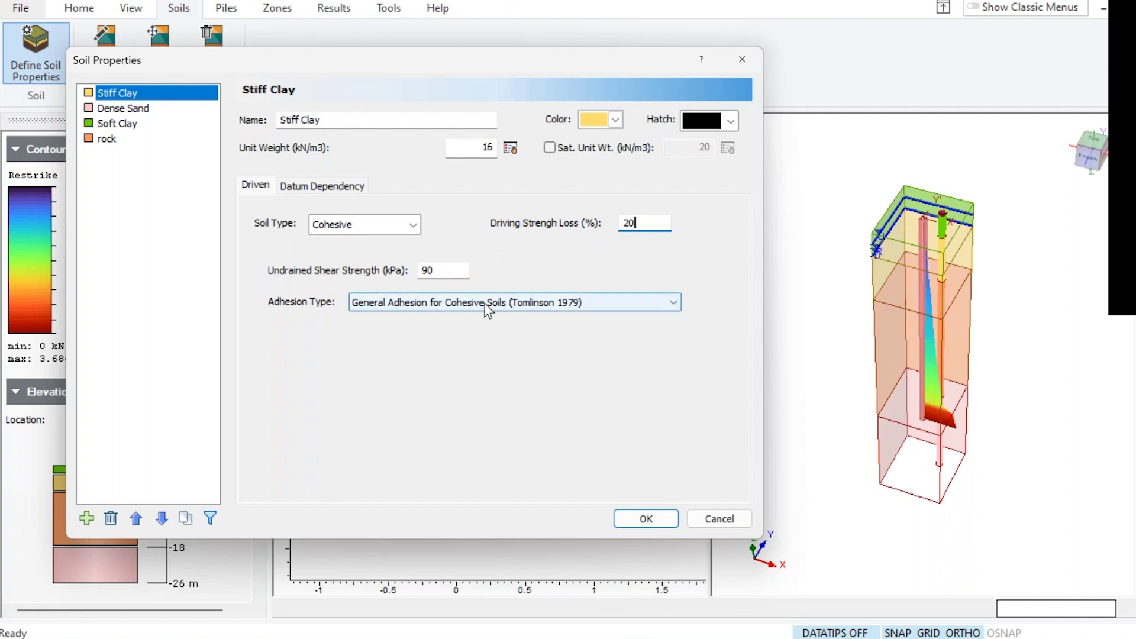
left_click(595, 300)
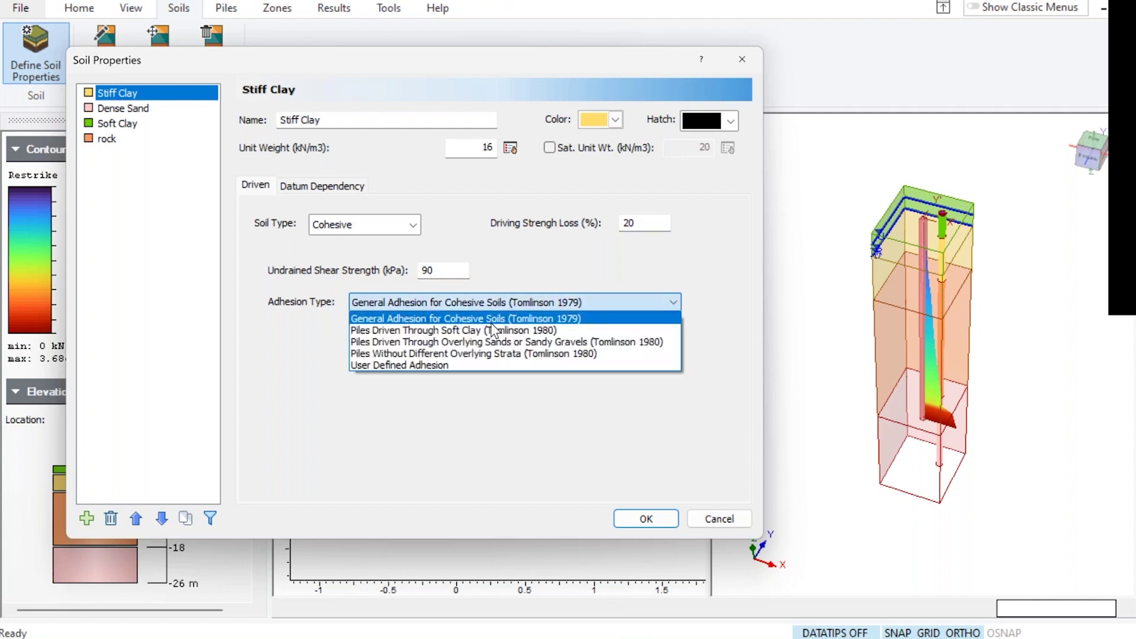
left_click(448, 392)
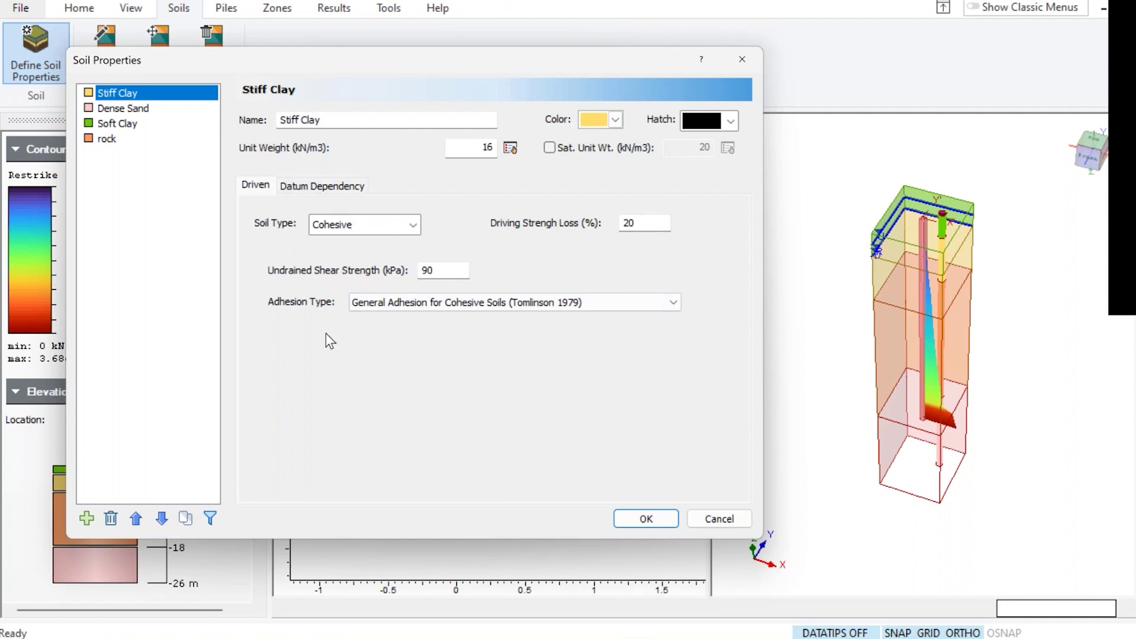
Add a new soil property, delete it again and accept the soil property definitions
left_click(123, 109)
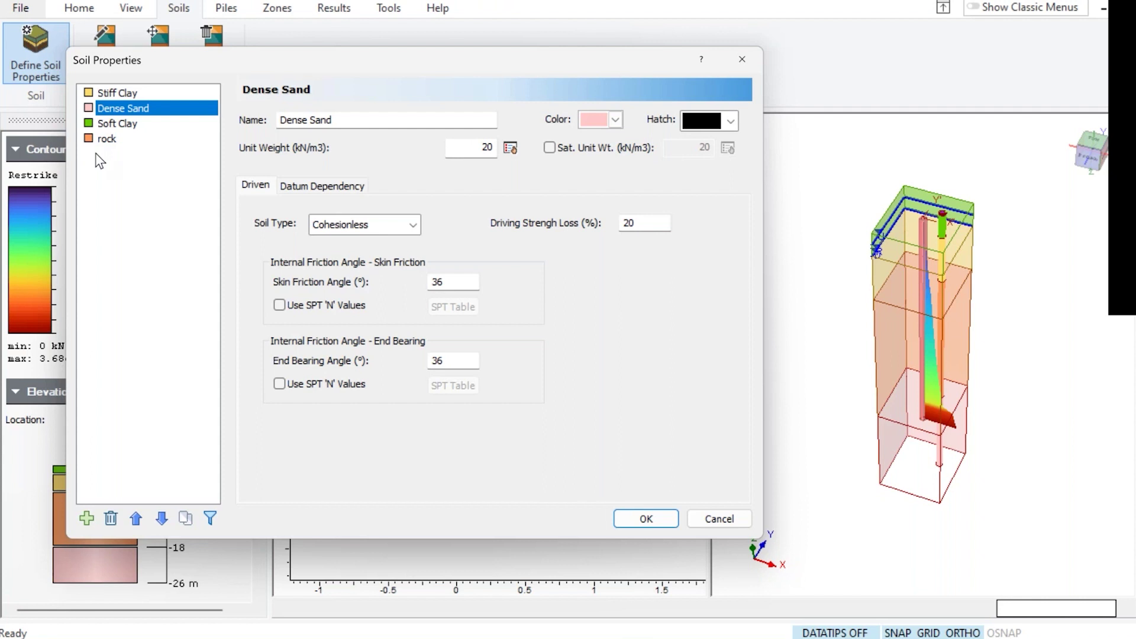
left_click(86, 518)
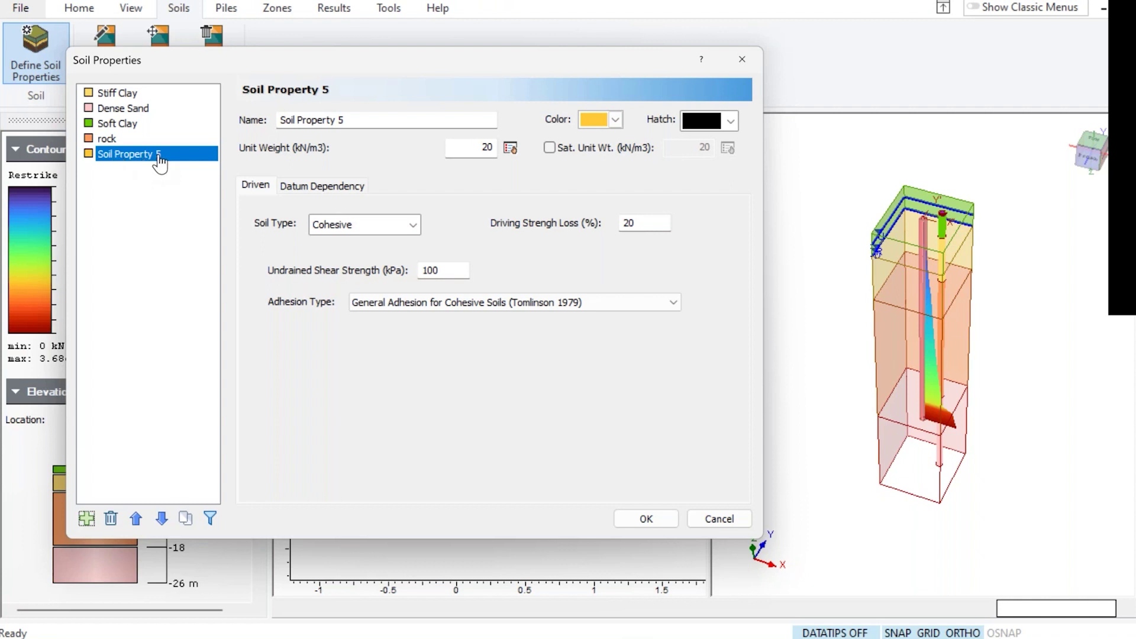
left_click(111, 519)
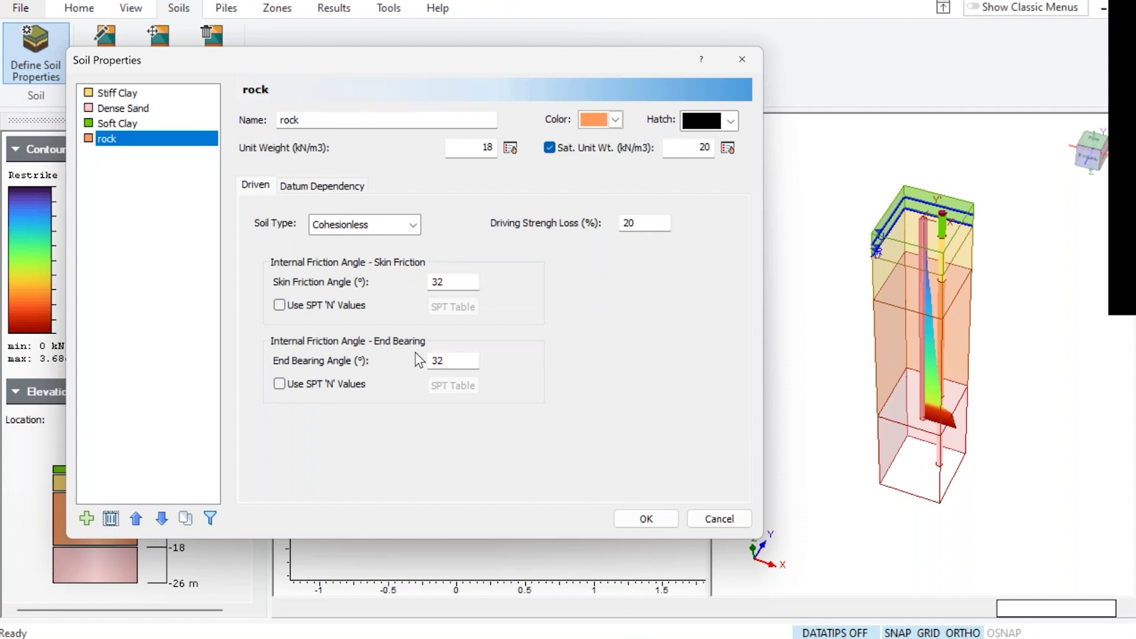
left_click(646, 519)
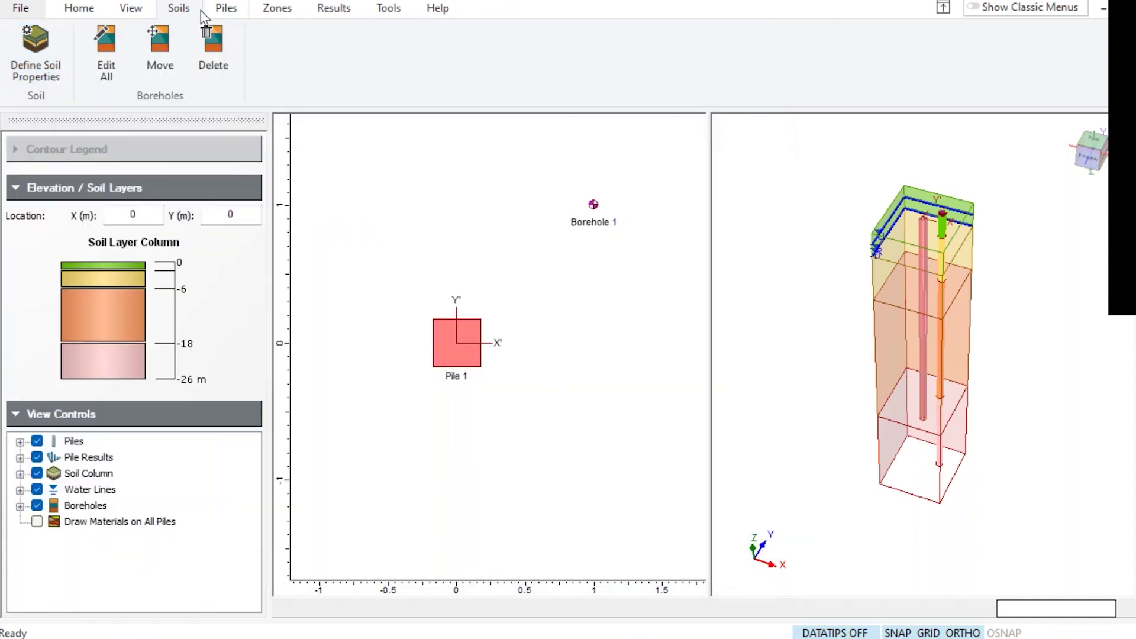
Review Borehole 1's location, top elevation and layer thicknesses, plus the borehole interpolation and resolution settings, and close without changes
left_click(107, 38)
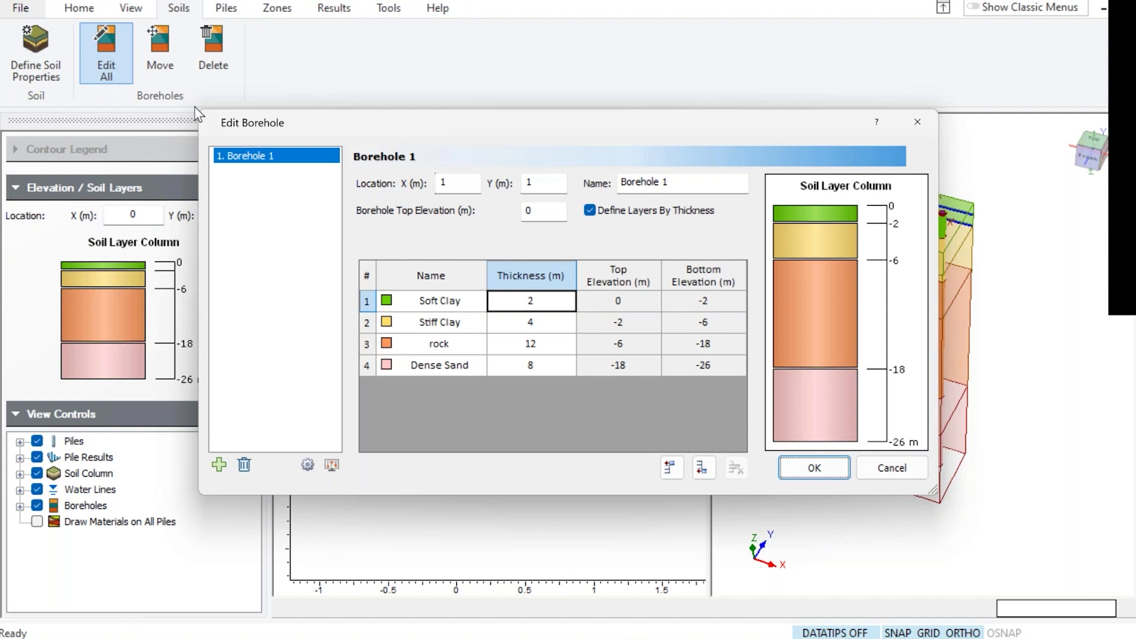
left_click(892, 467)
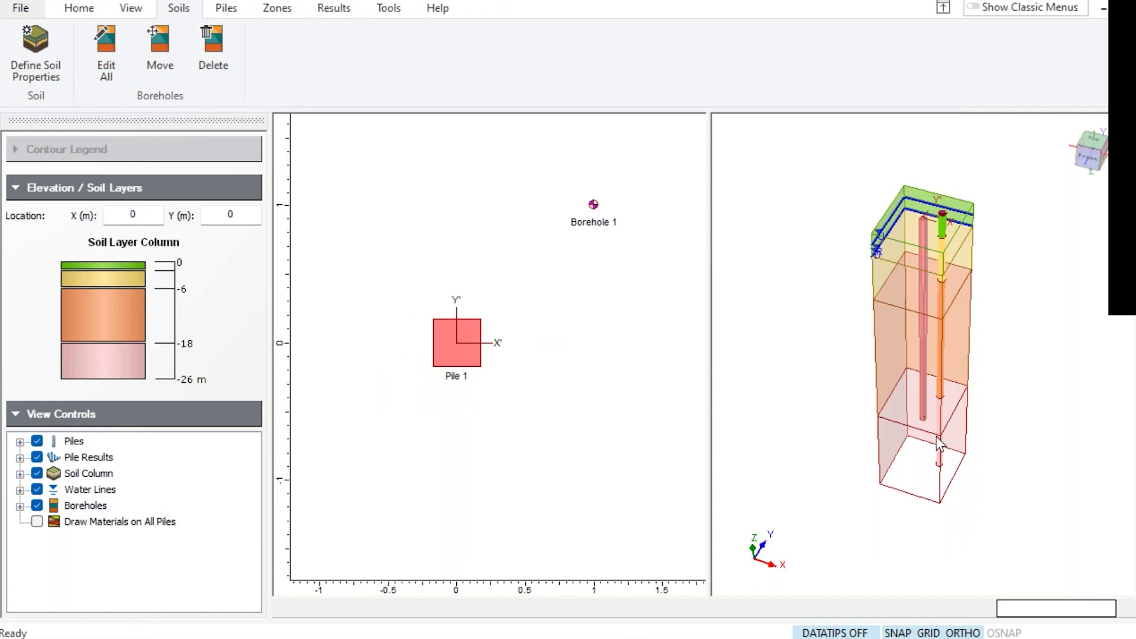
left_click(107, 40)
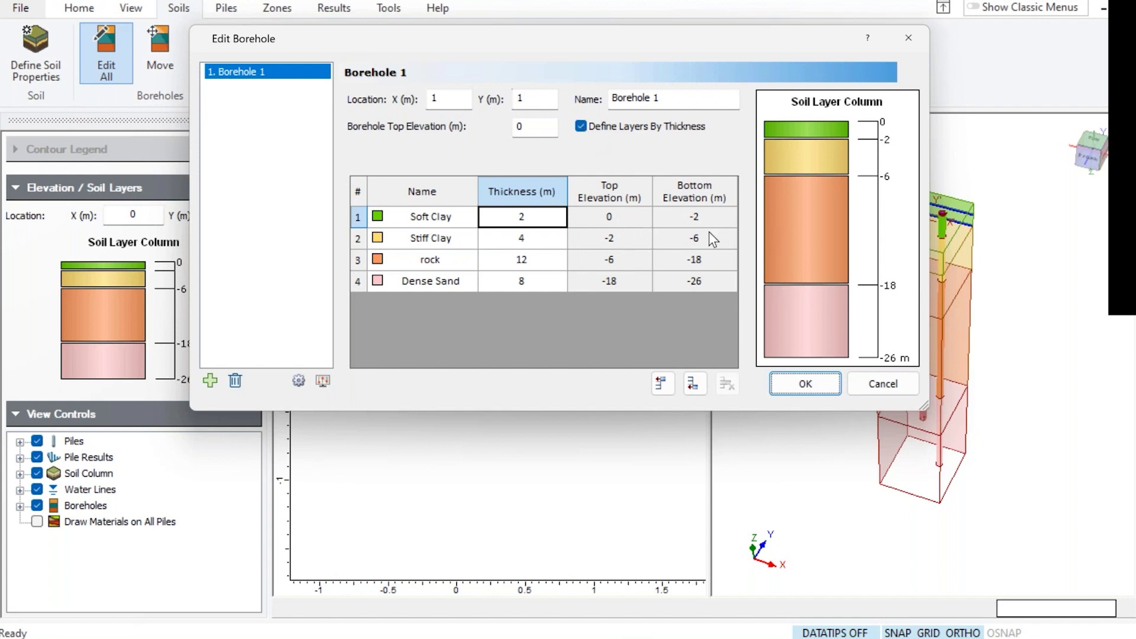
left_click(534, 125)
left_click(298, 380)
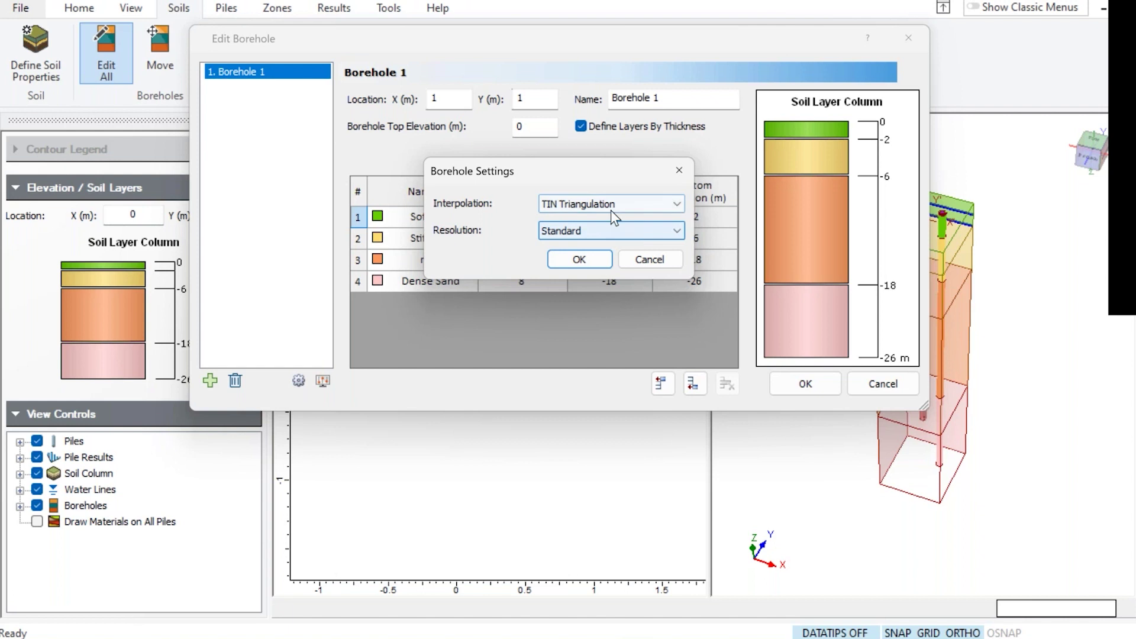
left_click(657, 262)
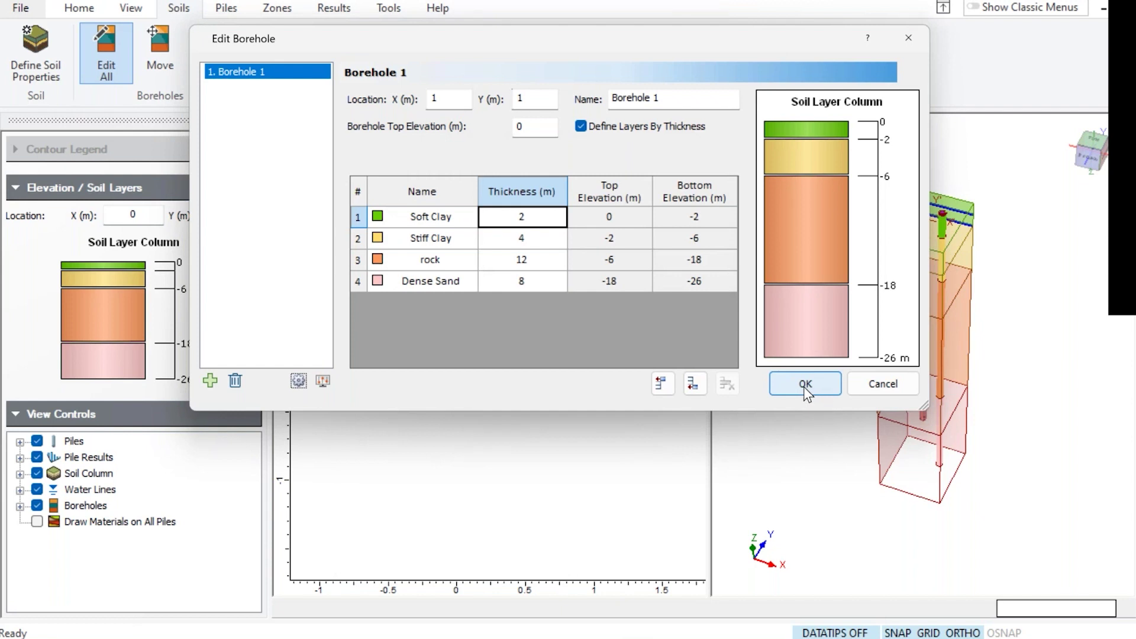
left_click(875, 382)
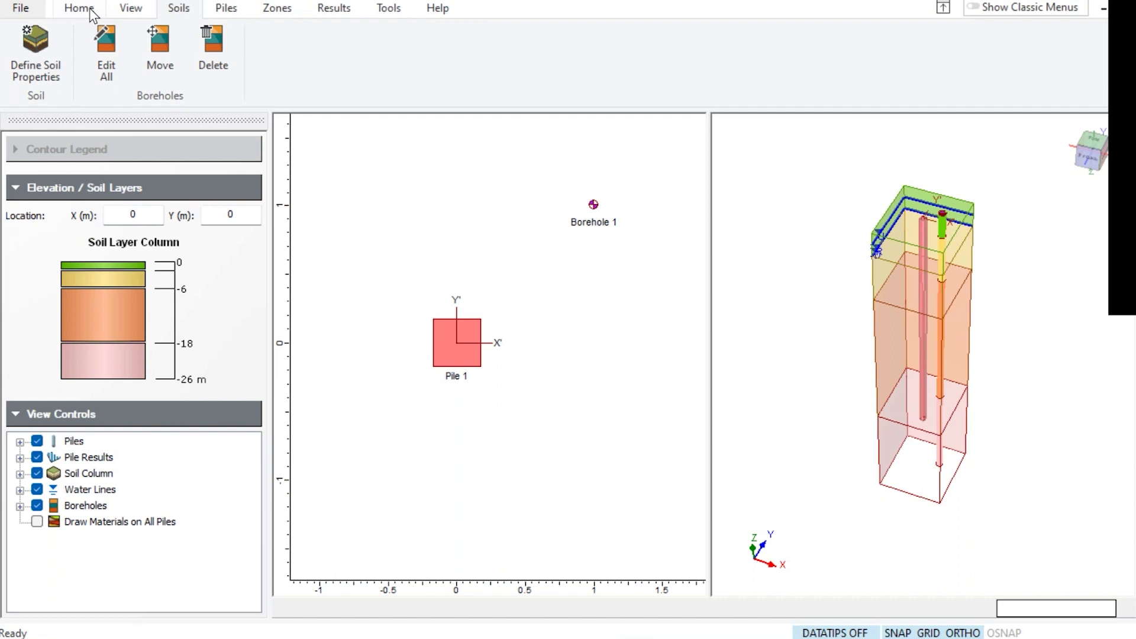
Open the pile section properties and review the cross section units, the colour choices and the settings of Pile Property 1 and Pile Property 2
left_click(222, 11)
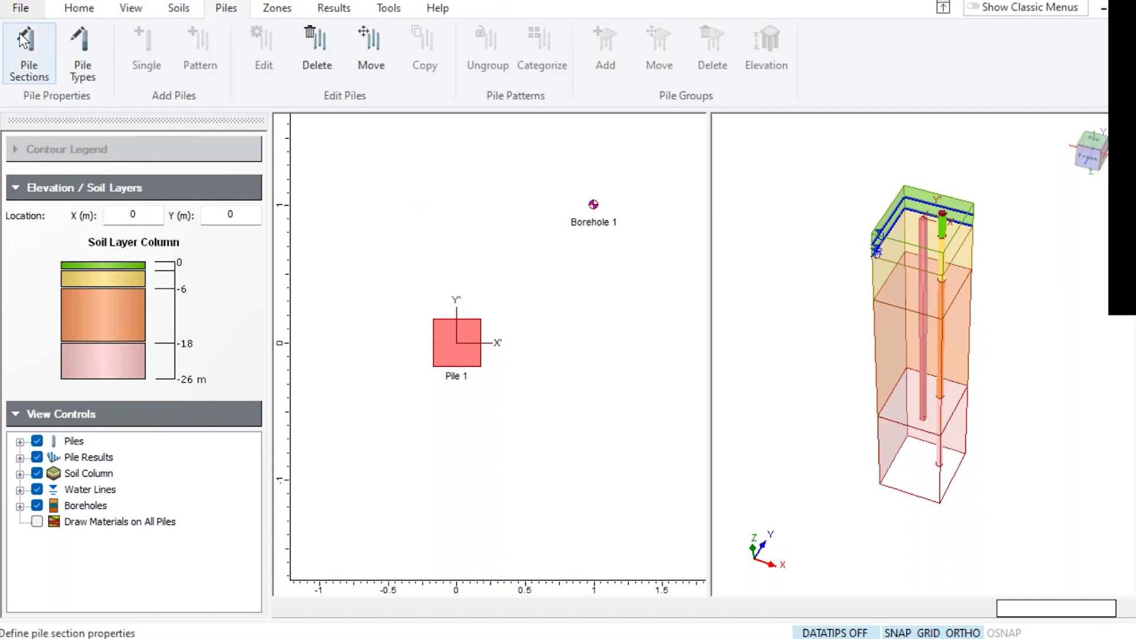
left_click(28, 76)
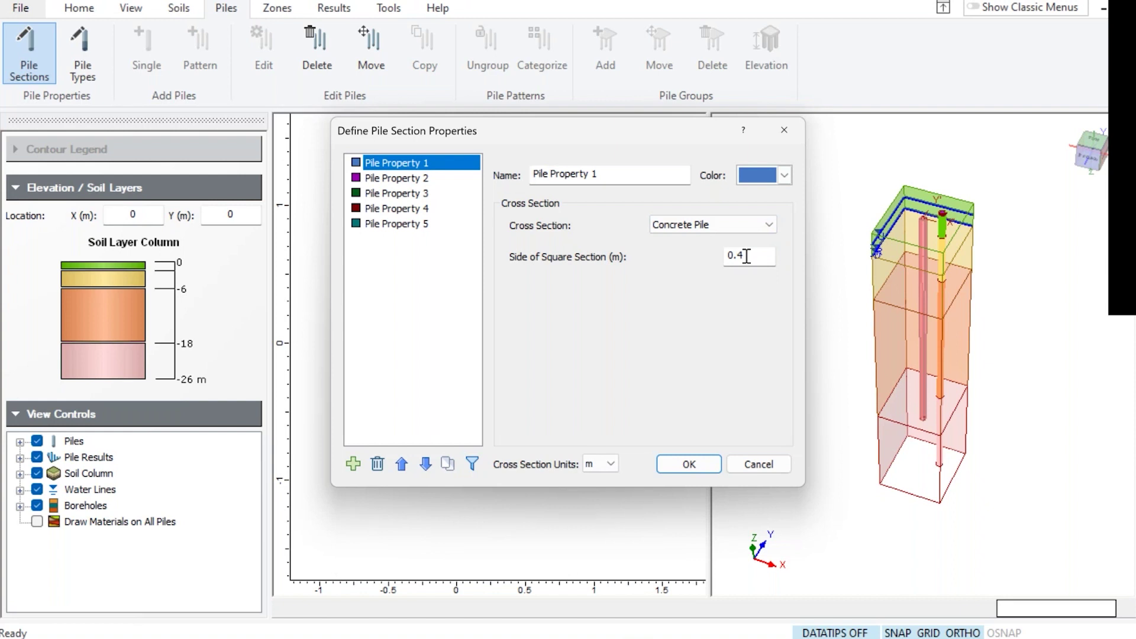
left_click(607, 465)
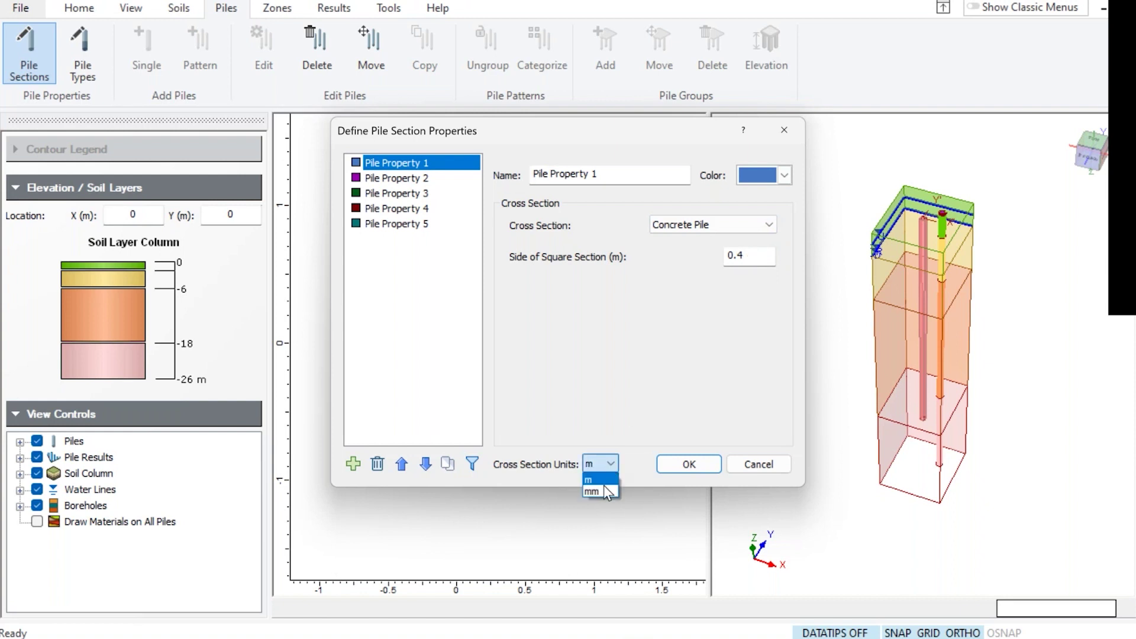
left_click(605, 459)
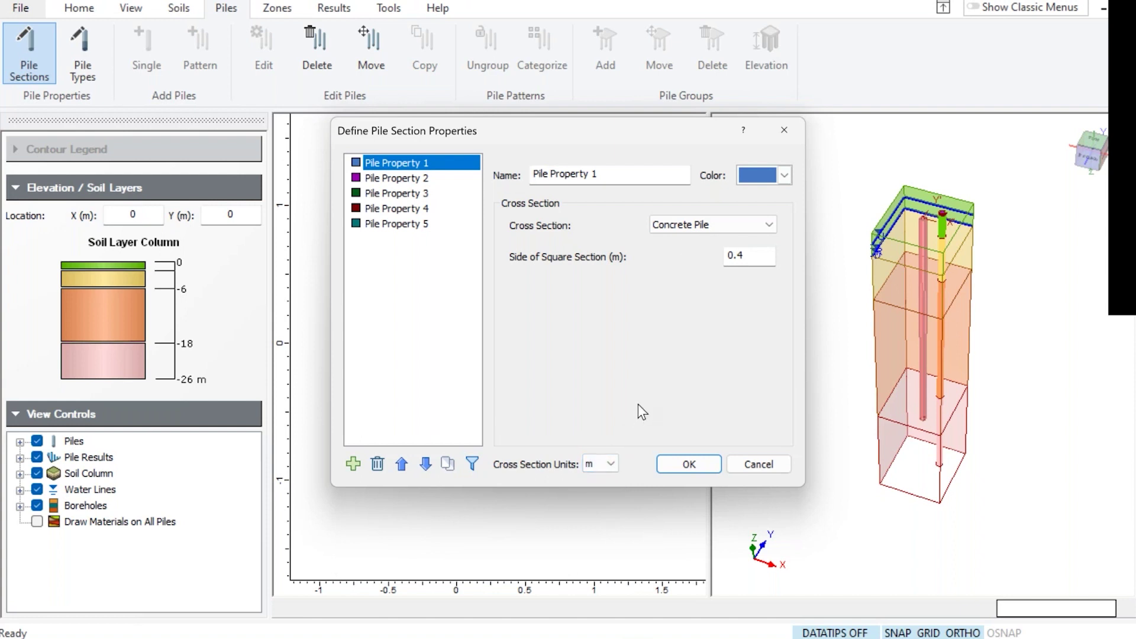
left_click(783, 175)
left_click(757, 180)
left_click(399, 180)
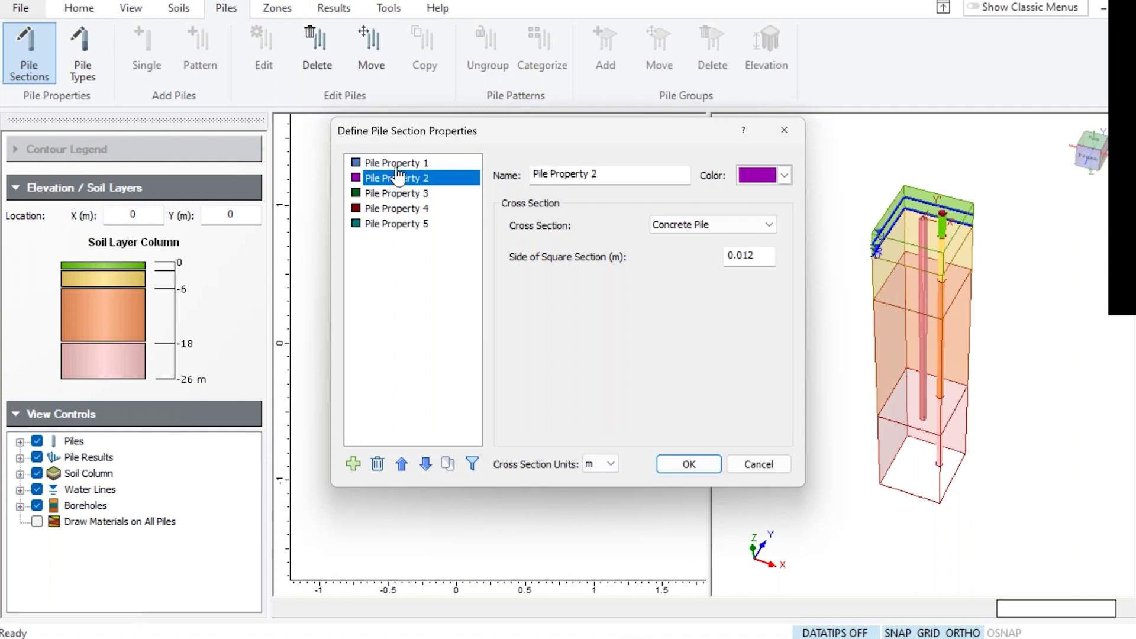
left_click(392, 165)
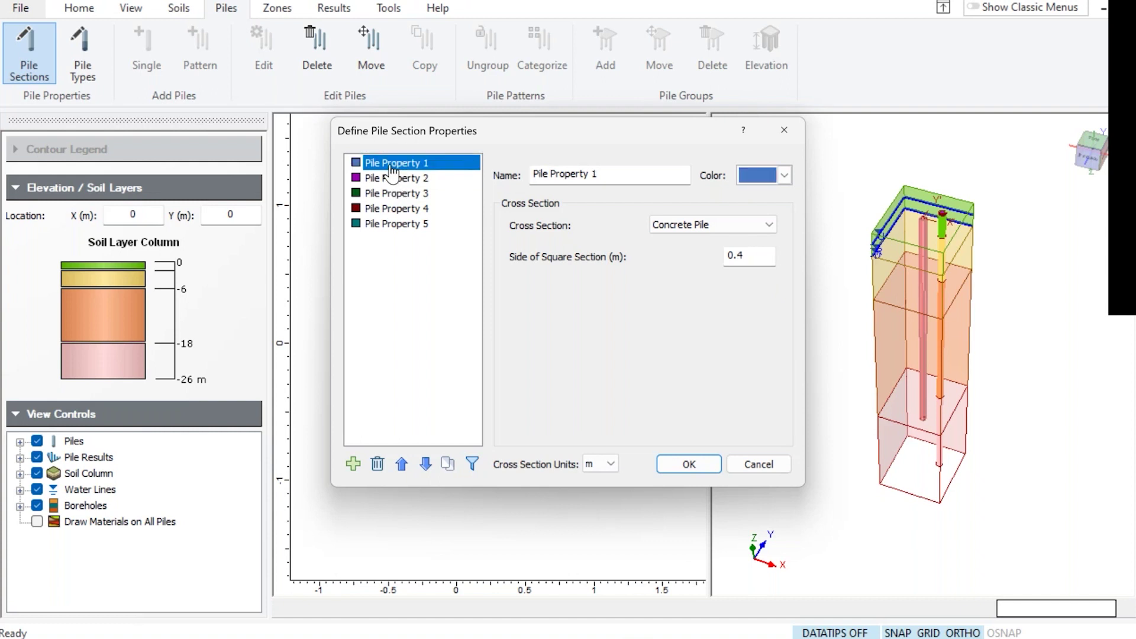
Try renaming Pile Property 1 as "concrete section"
triple_click(534, 174)
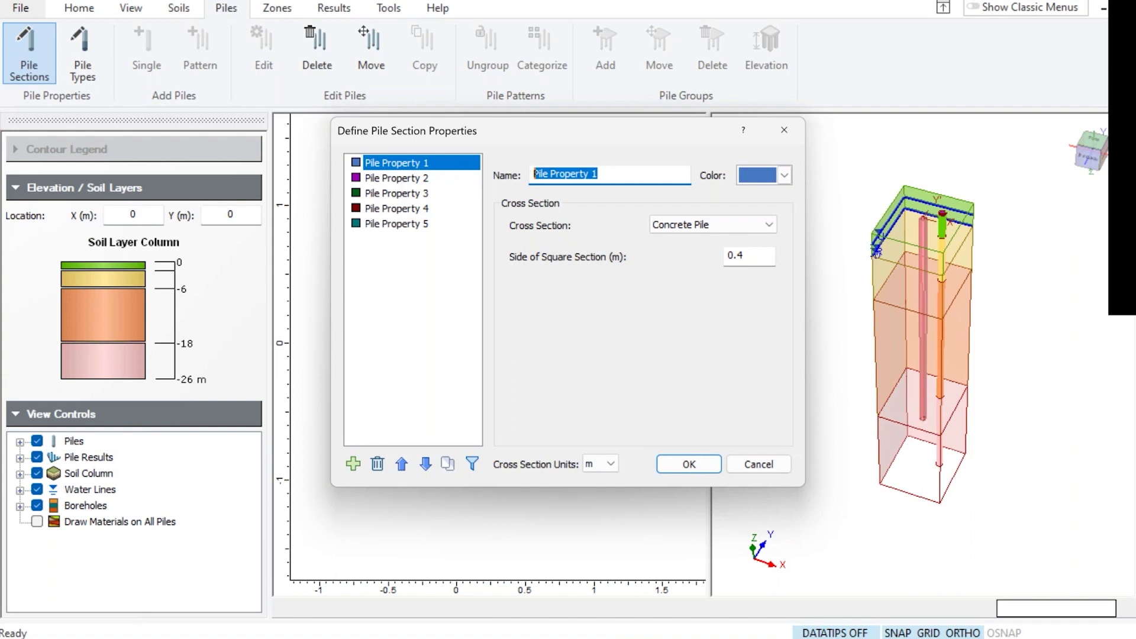
type("concrete")
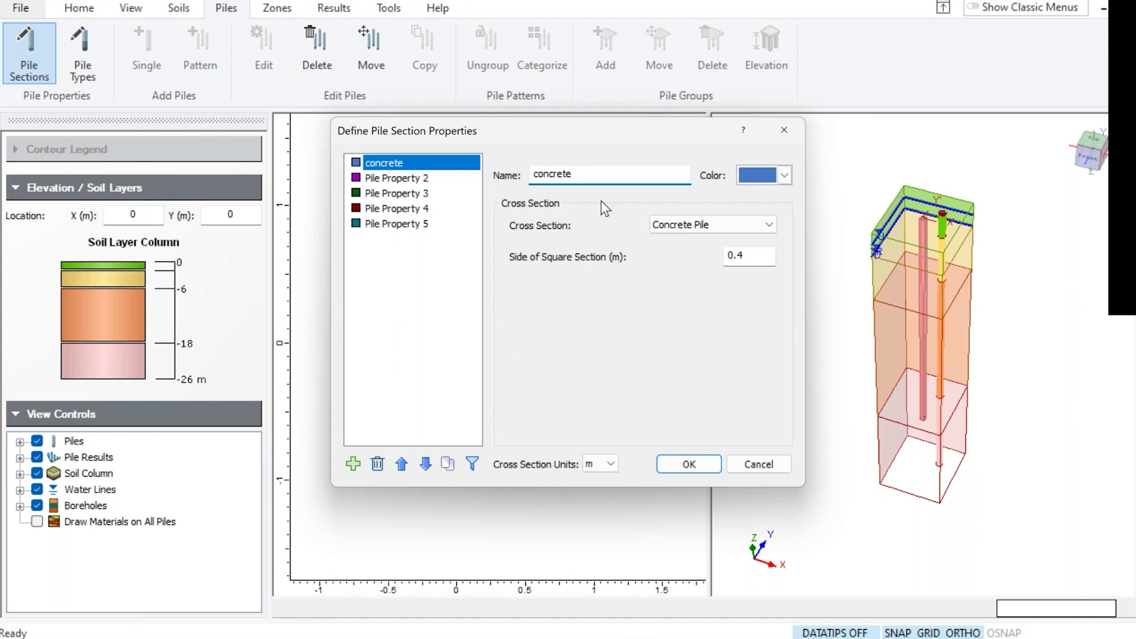
type(" section")
Review the cross section types available for Pile Property 2 and discard the pile section edits
left_click(408, 179)
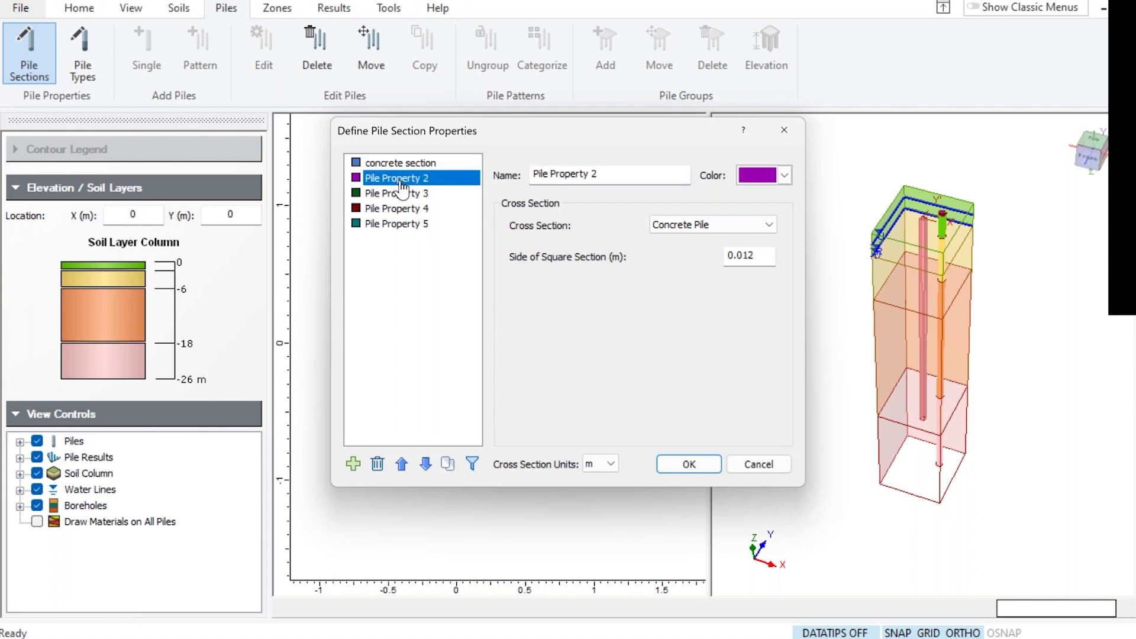
left_click(685, 229)
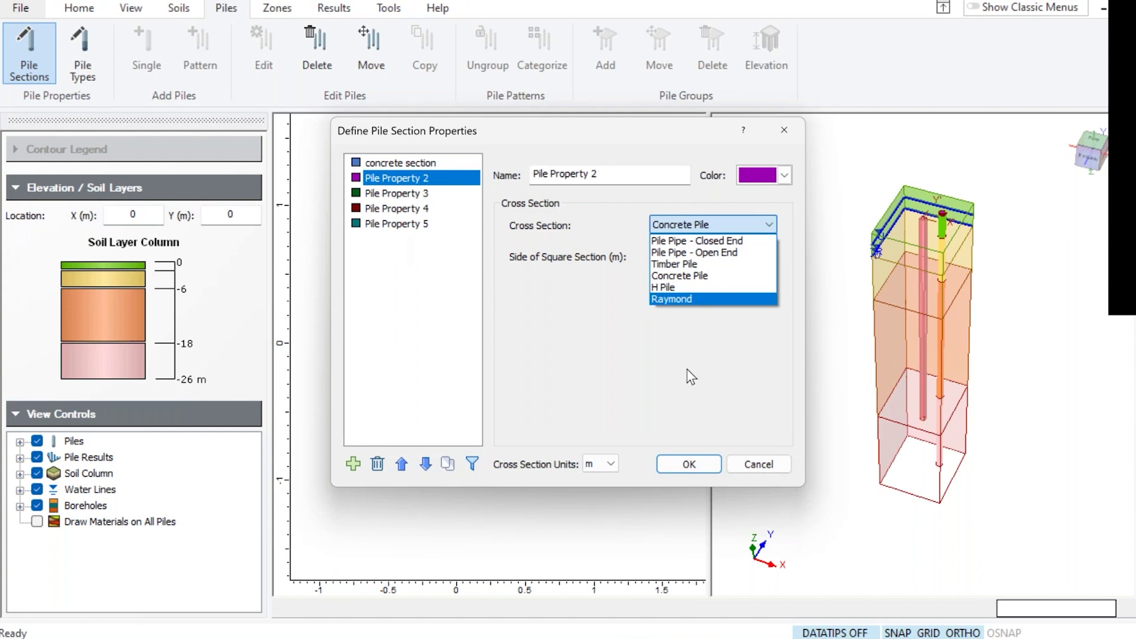
left_click(761, 465)
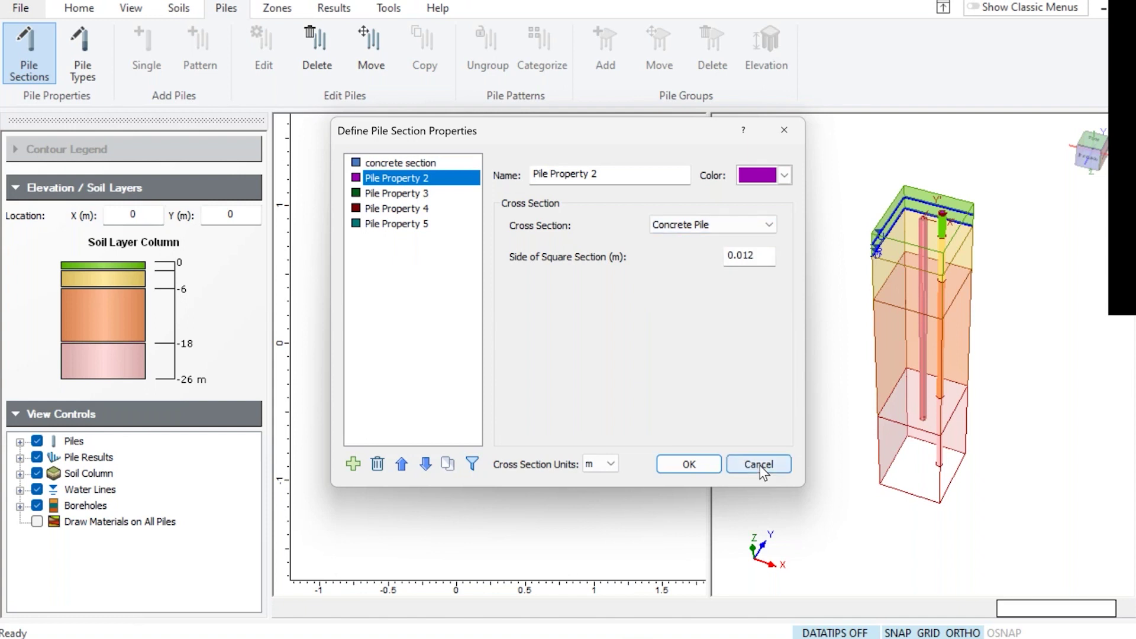
left_click(743, 459)
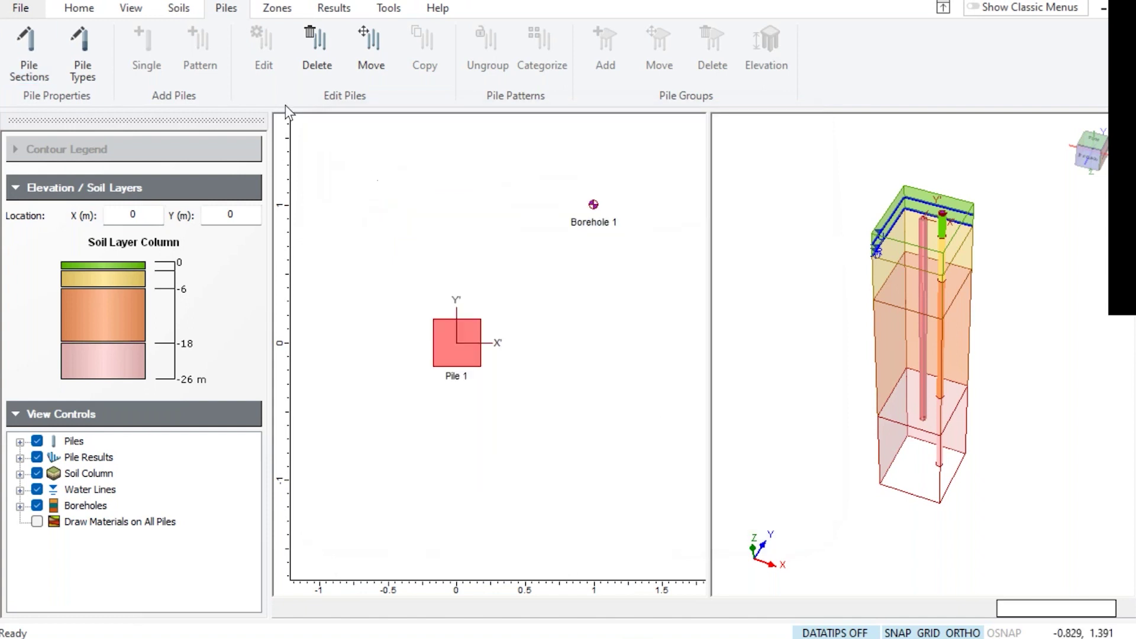
Review Pile Type 1's definition and its available cross section types, and close the pile types without changes
left_click(82, 40)
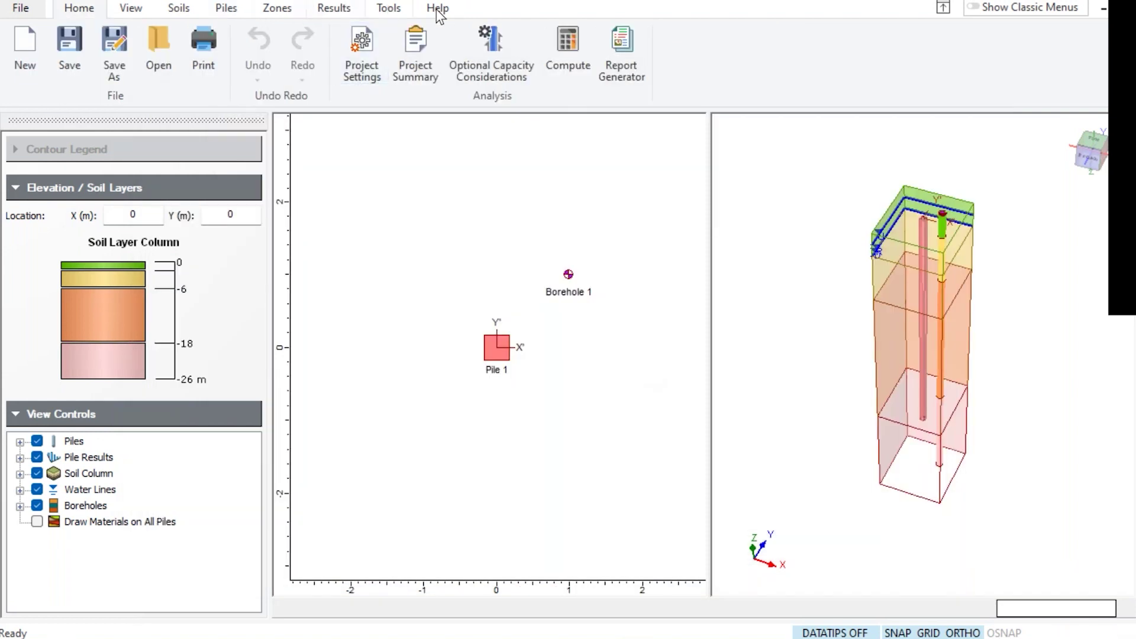
left_click(237, 9)
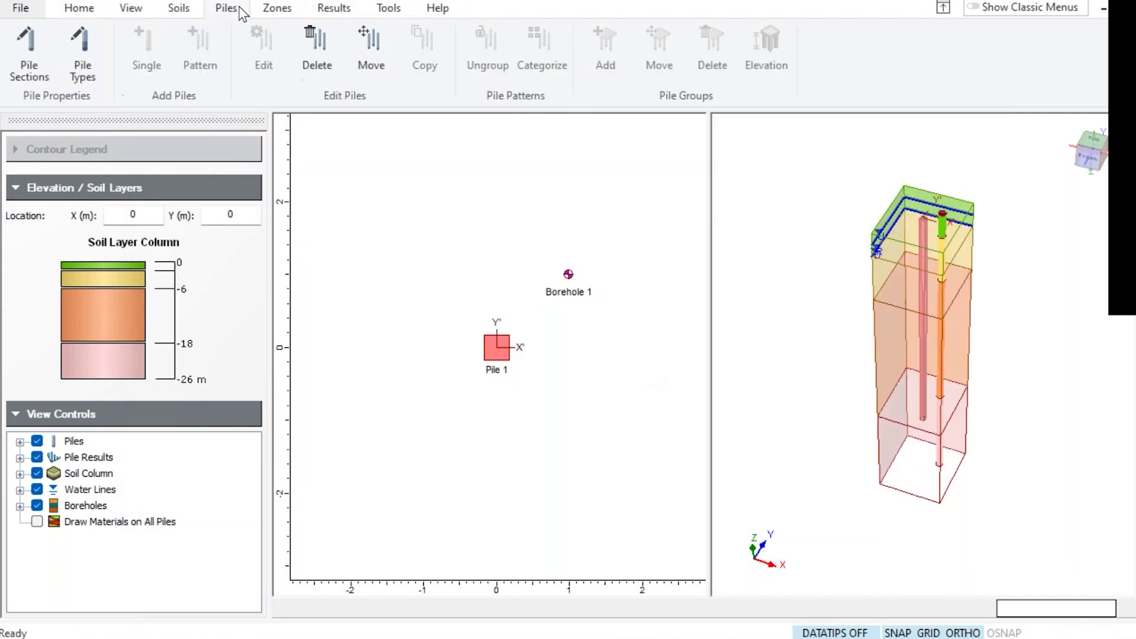
left_click(91, 48)
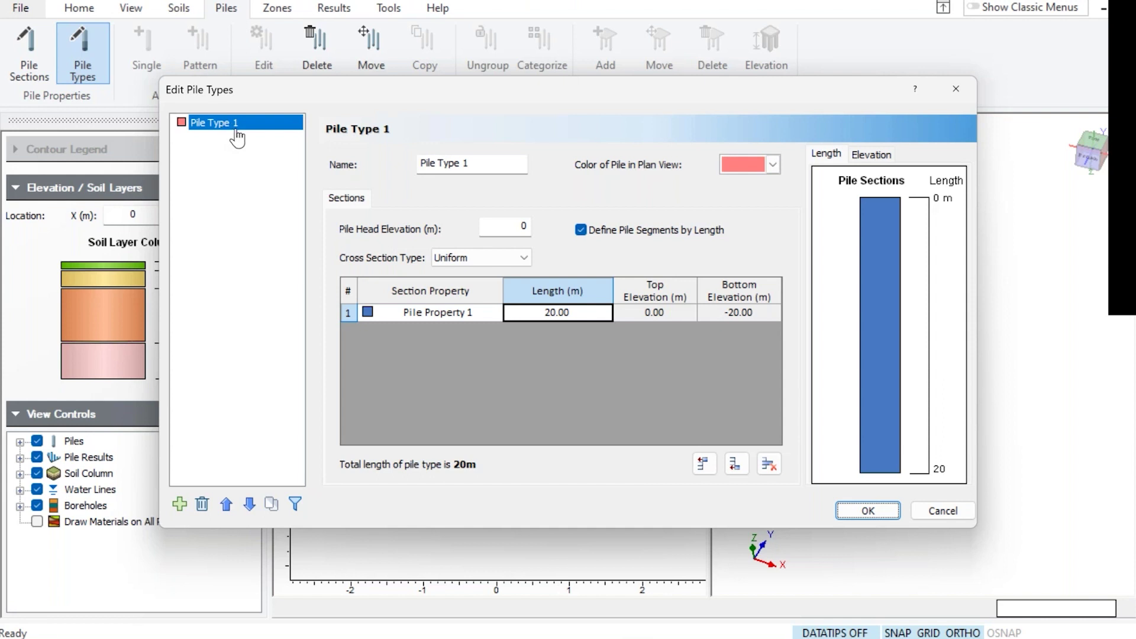
left_click(523, 254)
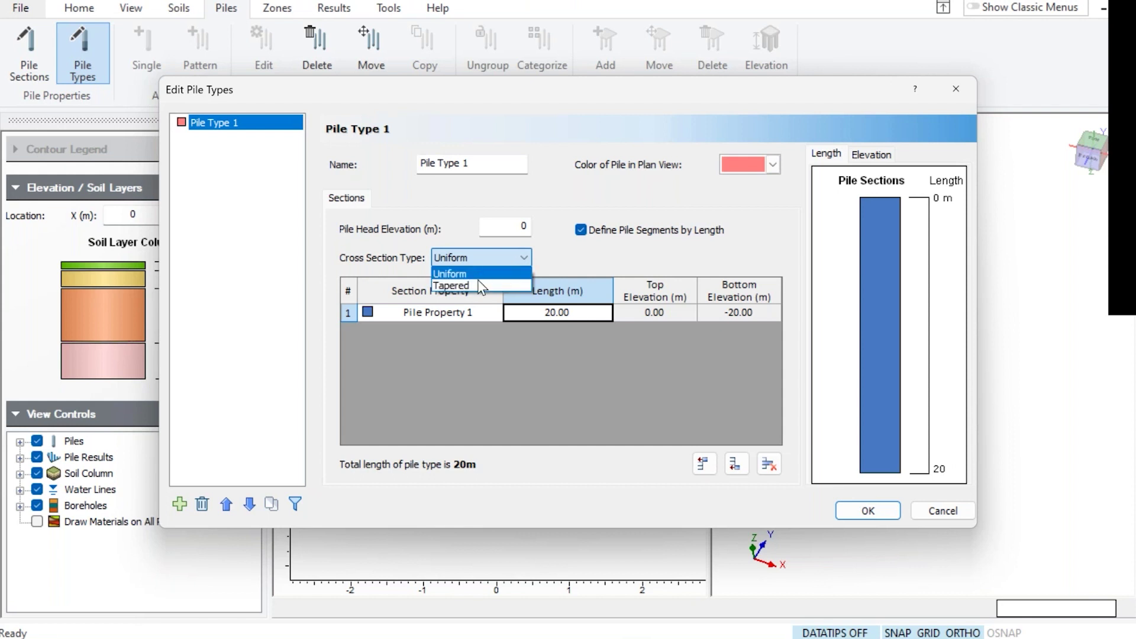
left_click(584, 251)
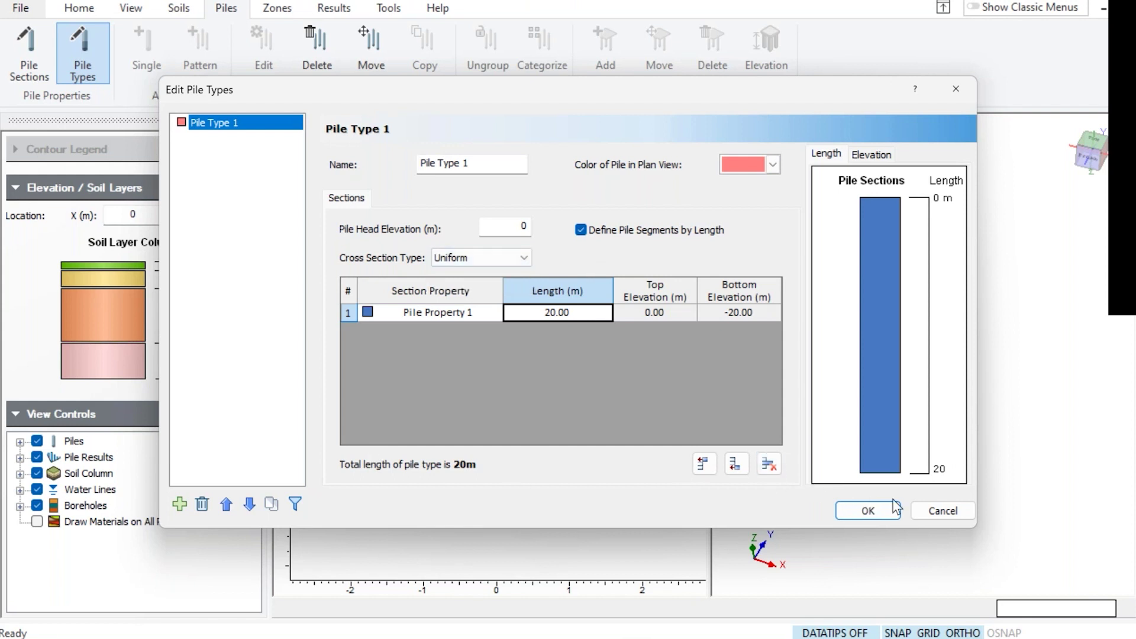
left_click(932, 509)
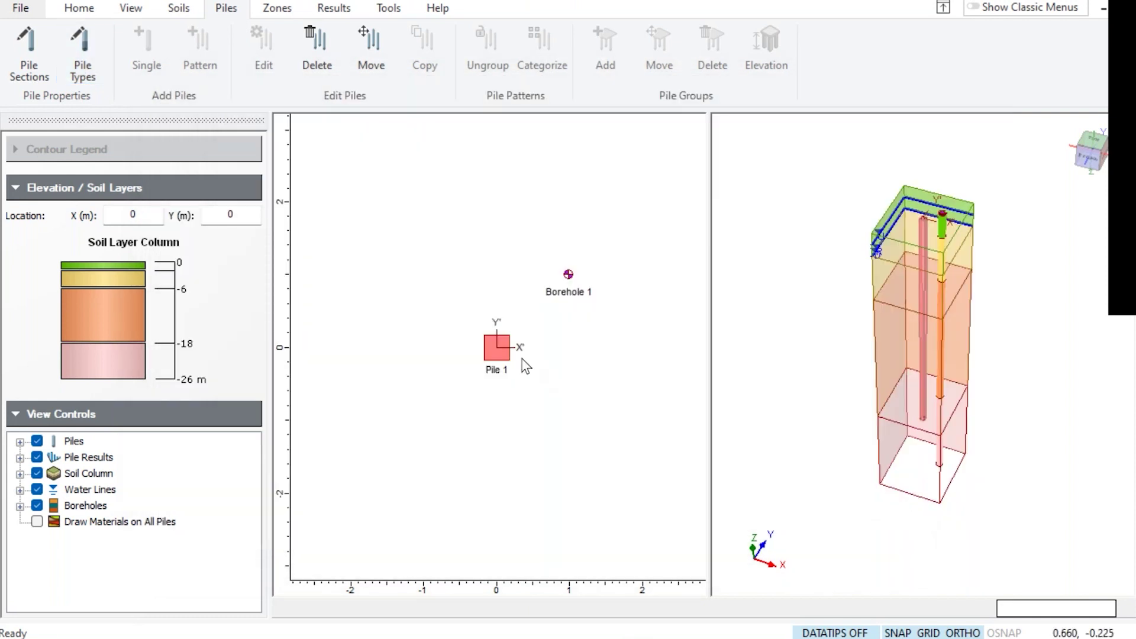
Reopen the pile types from Pile 1 in the plan view, inspect the section diagram by elevation and cancel
right_click(501, 354)
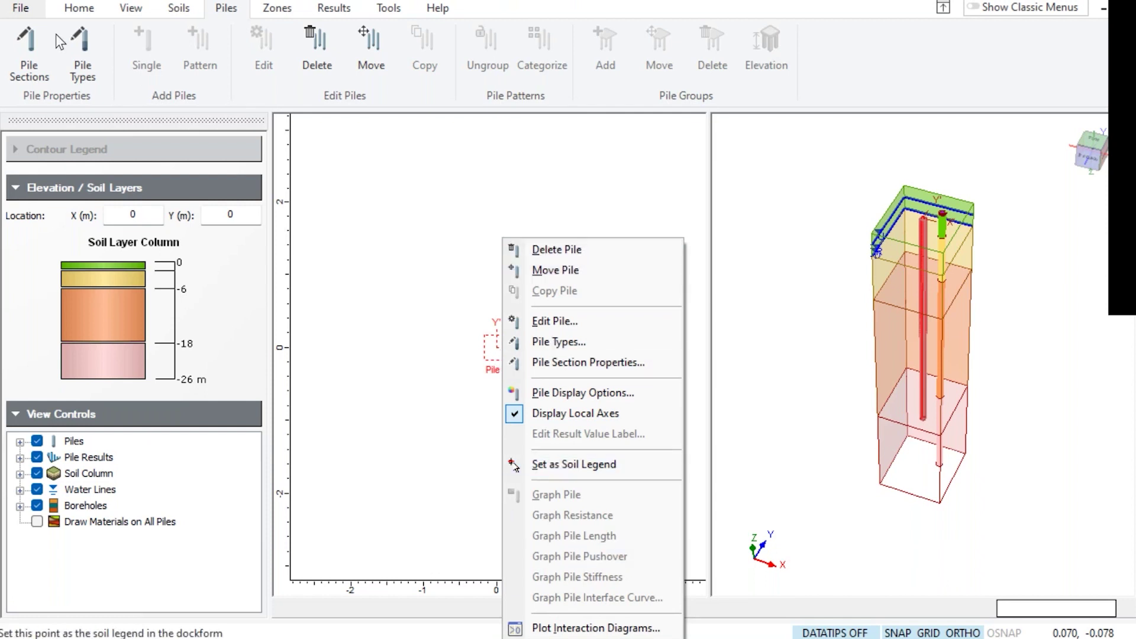
left_click(553, 342)
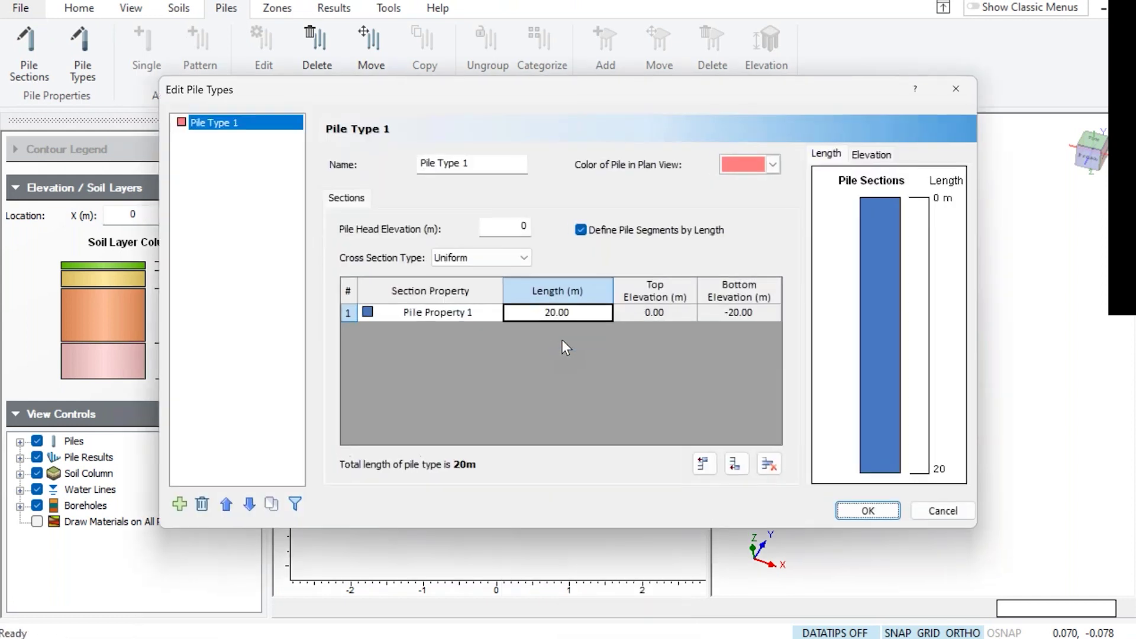
left_click(863, 155)
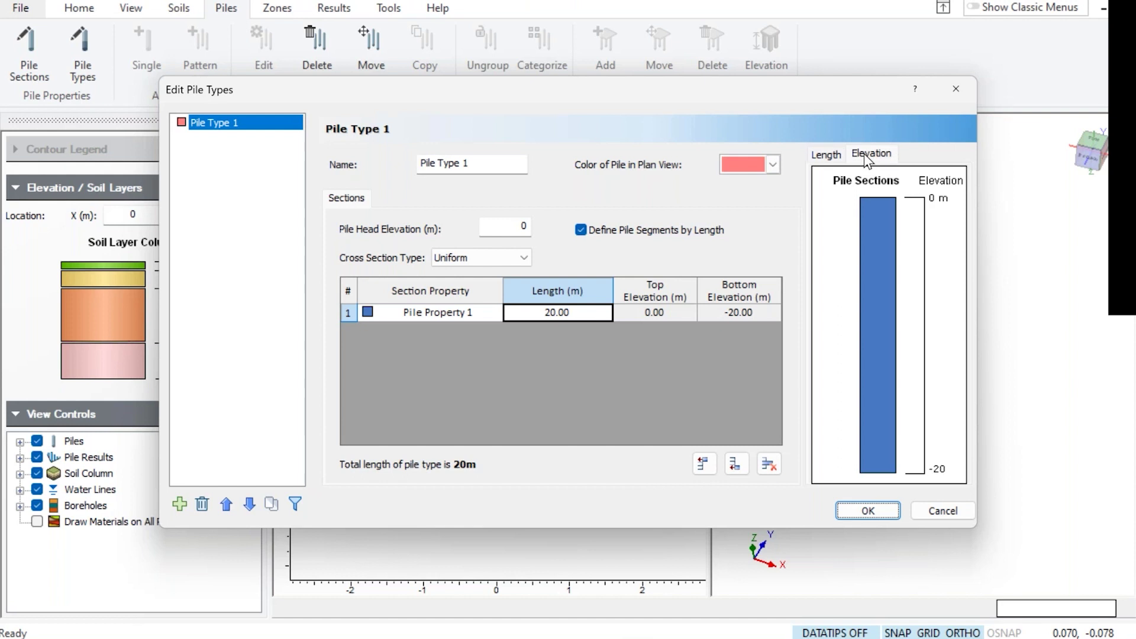
left_click(943, 512)
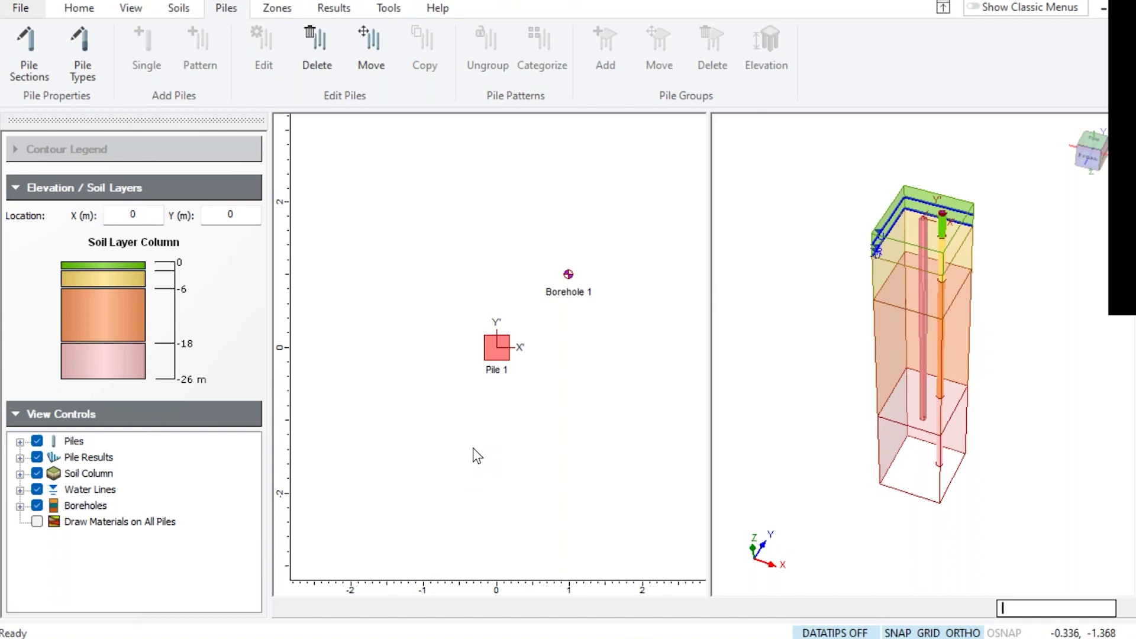
Inspect the pile and borehole in 3D, turn on the soil column's front faces and turn off its lines
left_click_drag(907, 331, 854, 221)
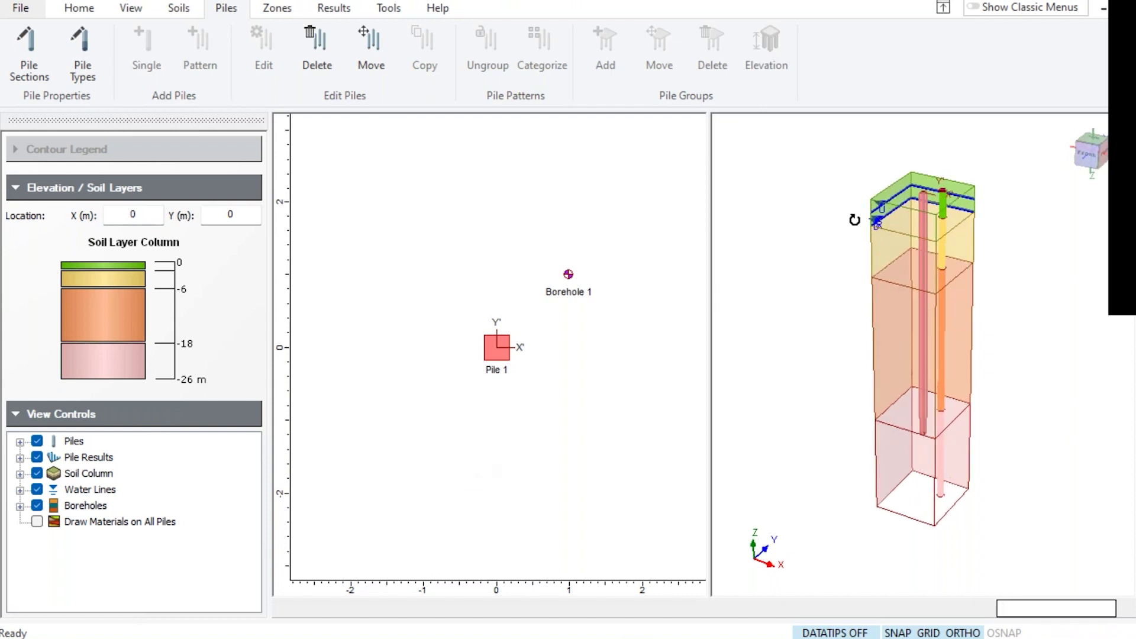
scroll(964, 296, "up", 3)
scroll(963, 295, "up", 1)
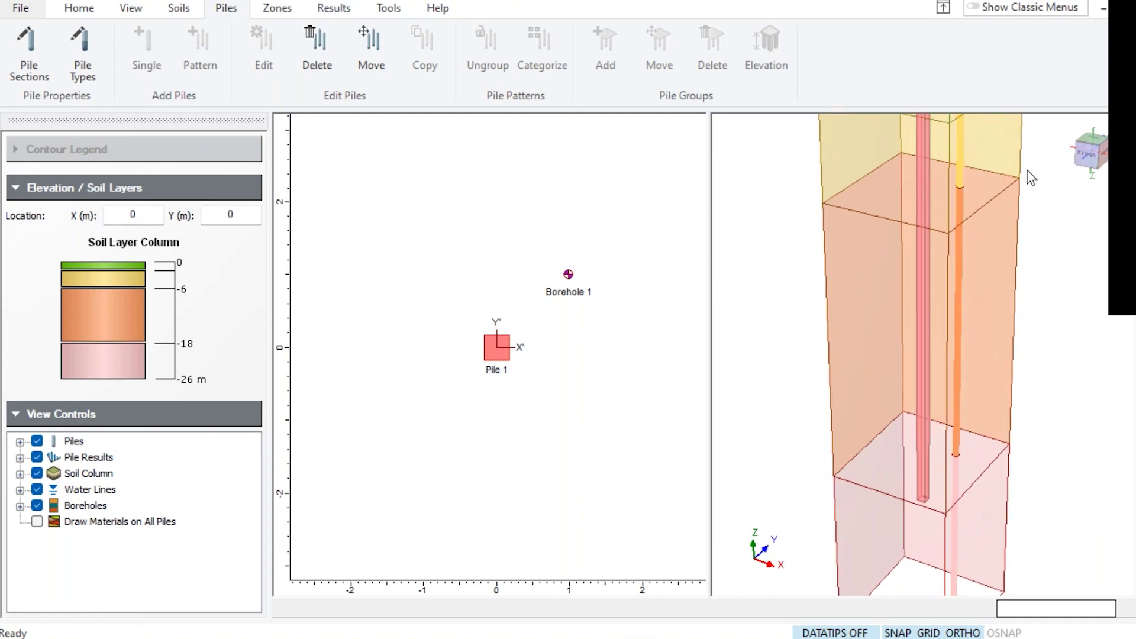
scroll(996, 179, "down", 3)
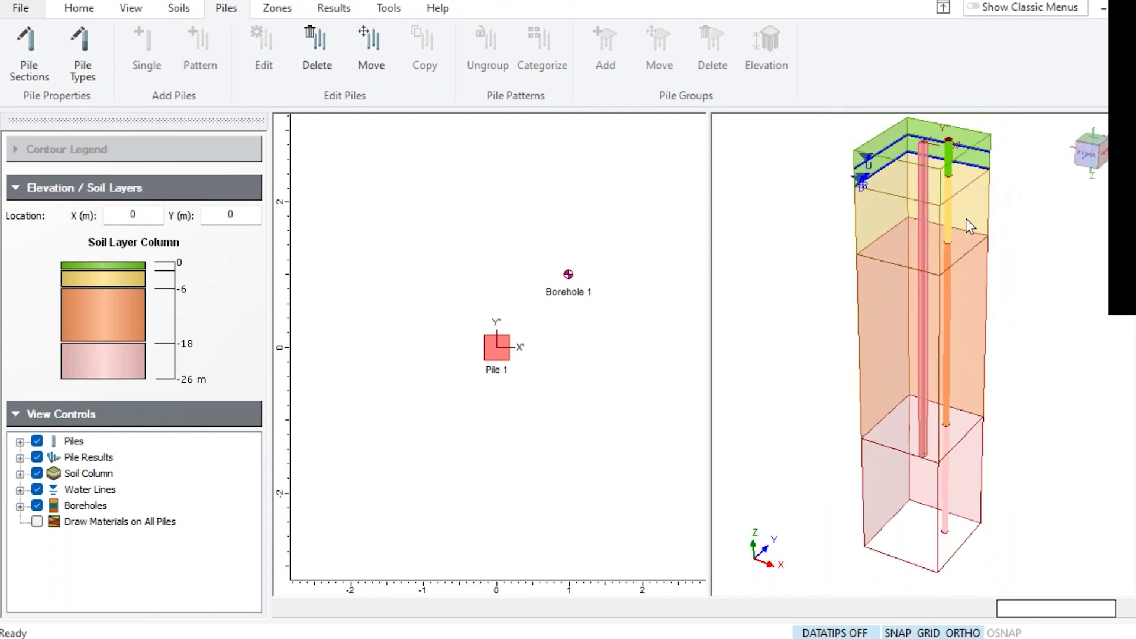
scroll(965, 218, "up", 1)
left_click_drag(972, 187, 850, 469)
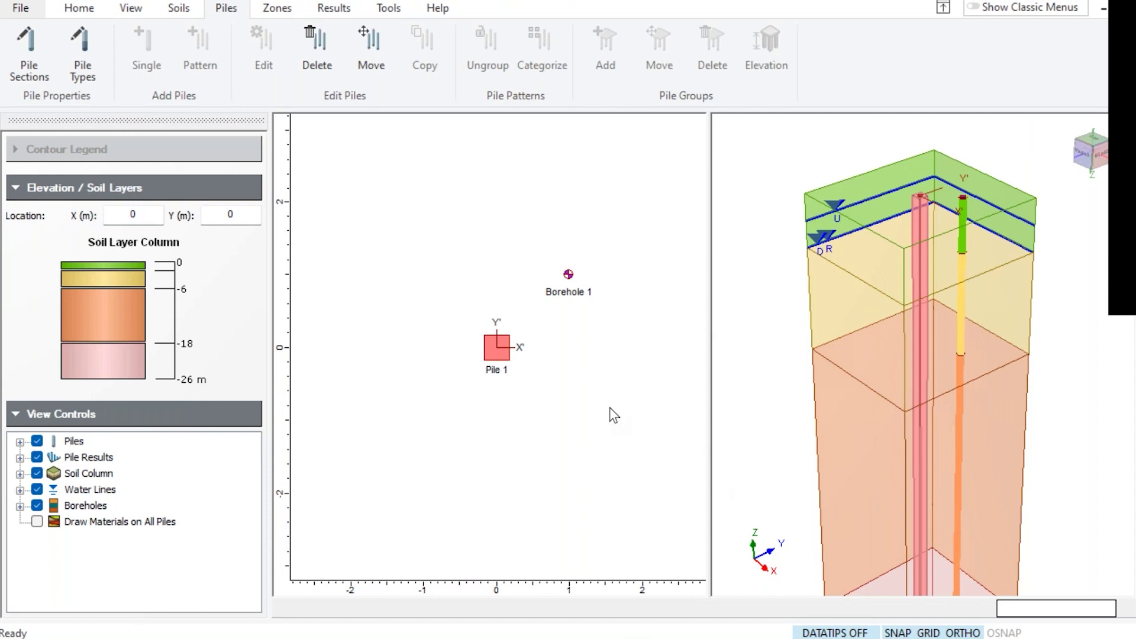
left_click(19, 473)
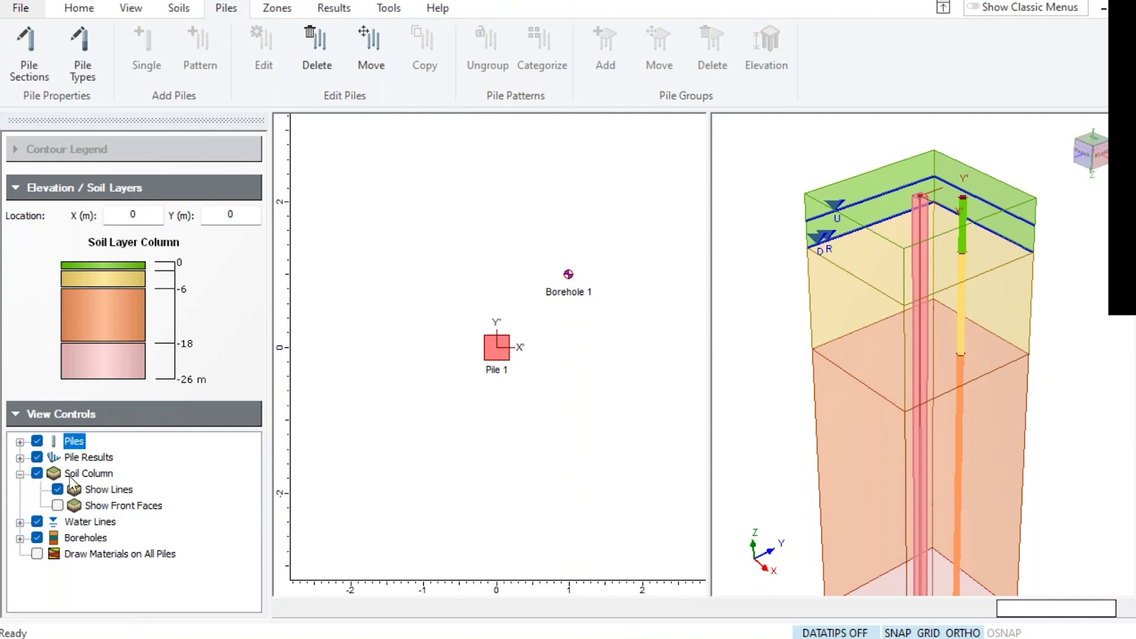
left_click(57, 505)
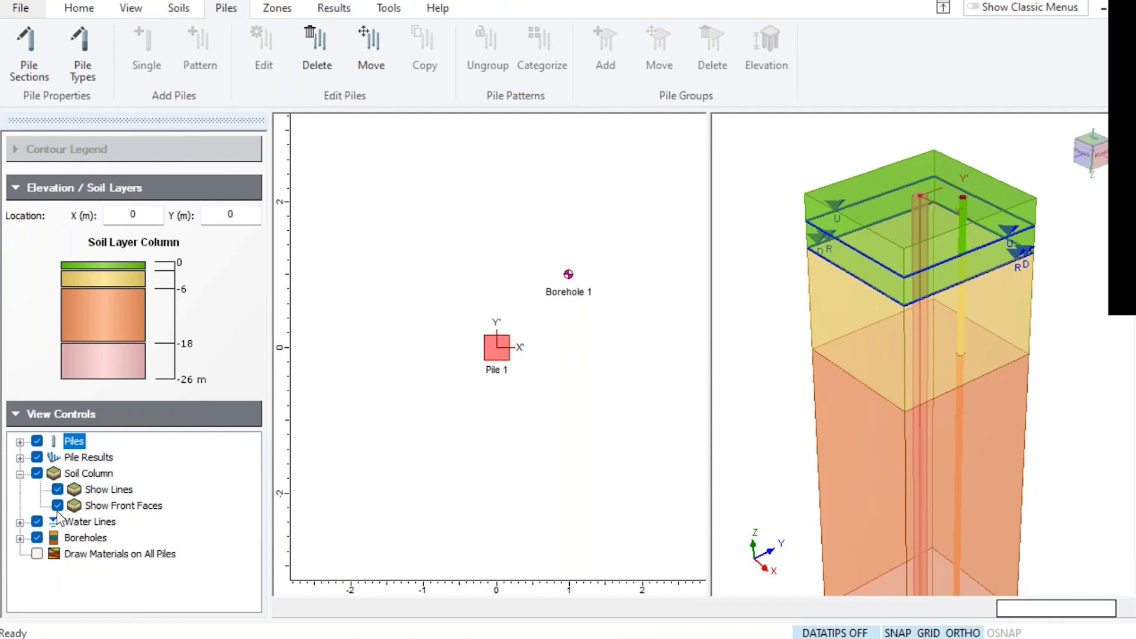
left_click(58, 490)
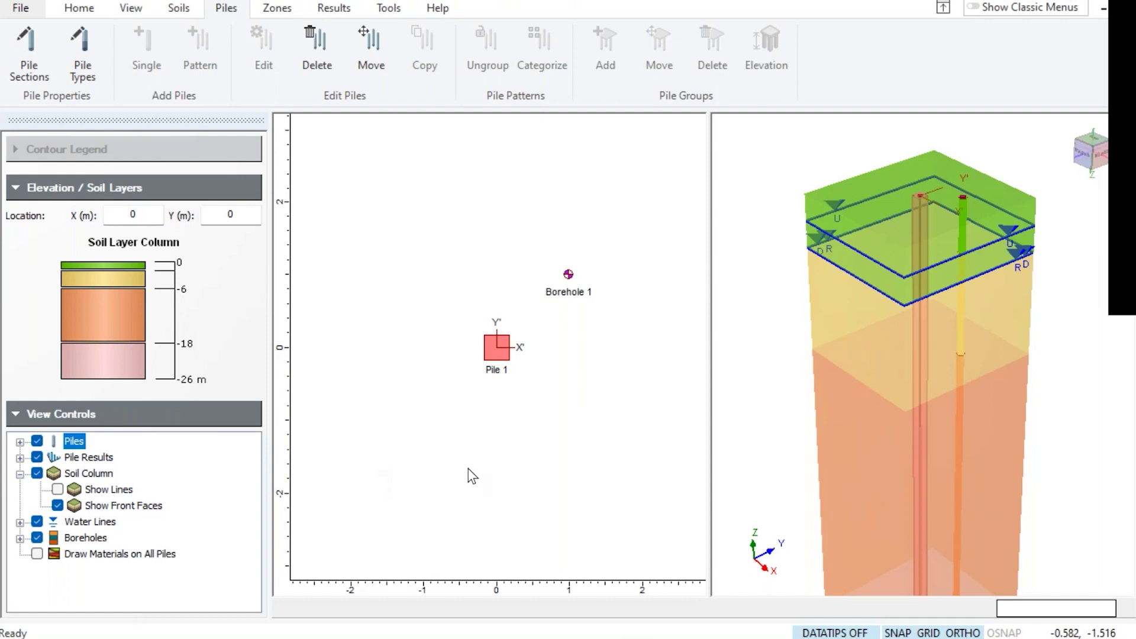
Turn the soil column's lines back on, and briefly show the soil materials on all piles before hiding them again
left_click(60, 489)
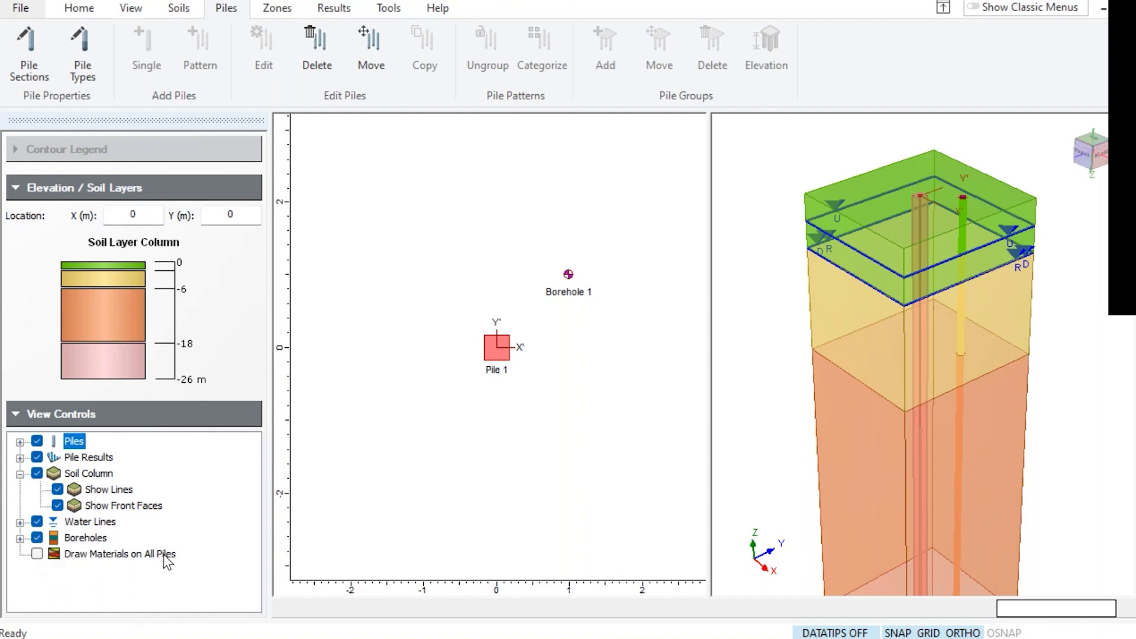
left_click(37, 554)
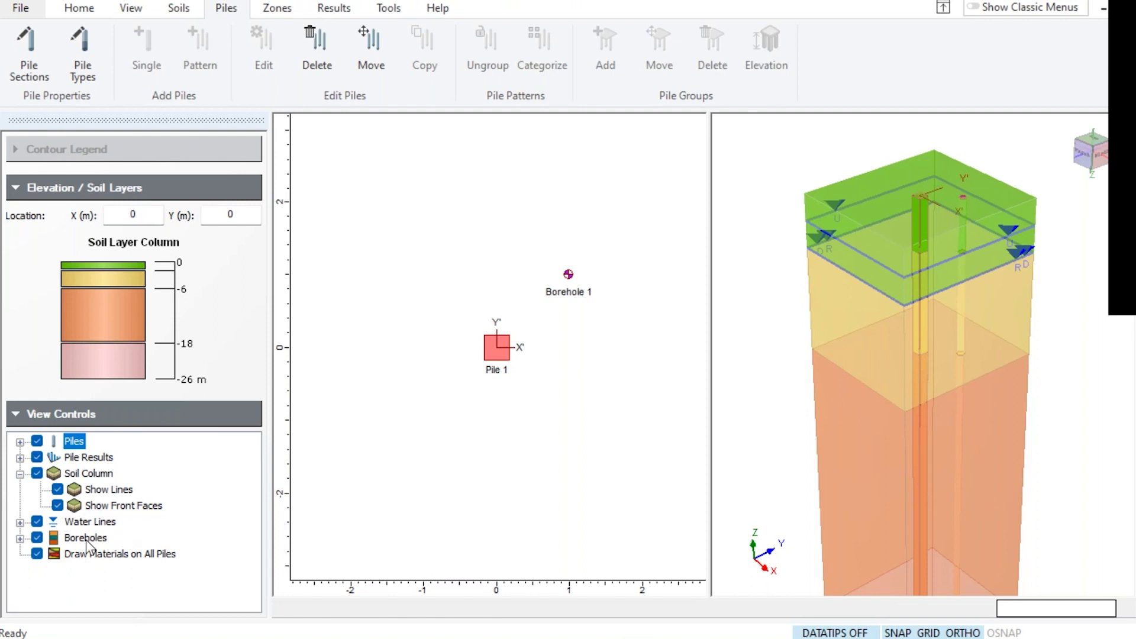
left_click(38, 554)
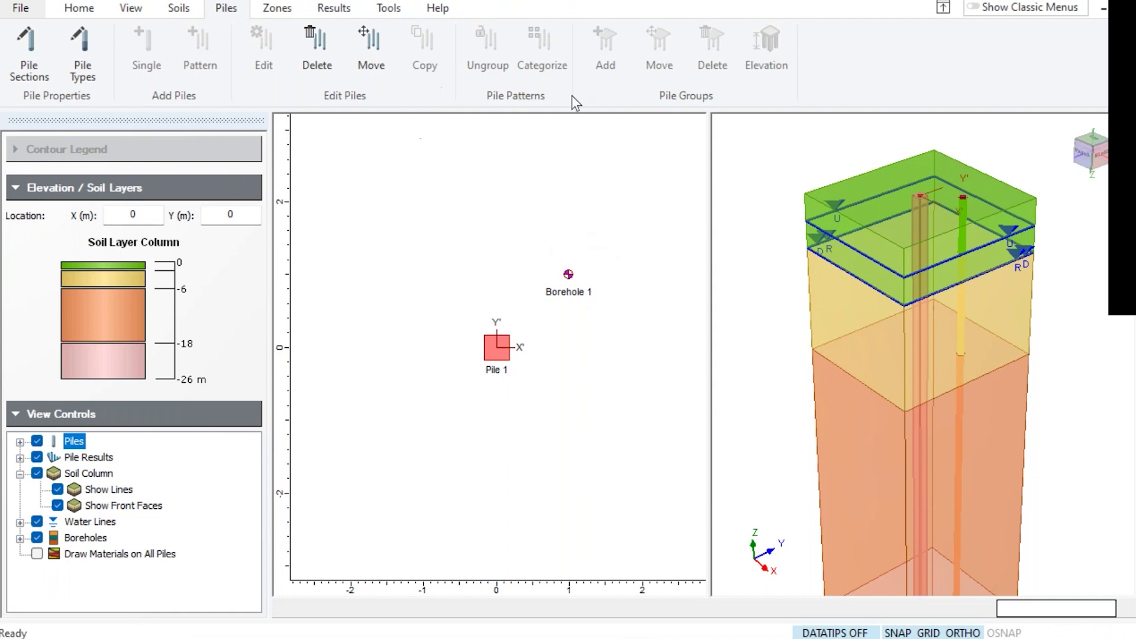
Compute the driven pile model, saving the changes to Driven (Recovered)
left_click(342, 11)
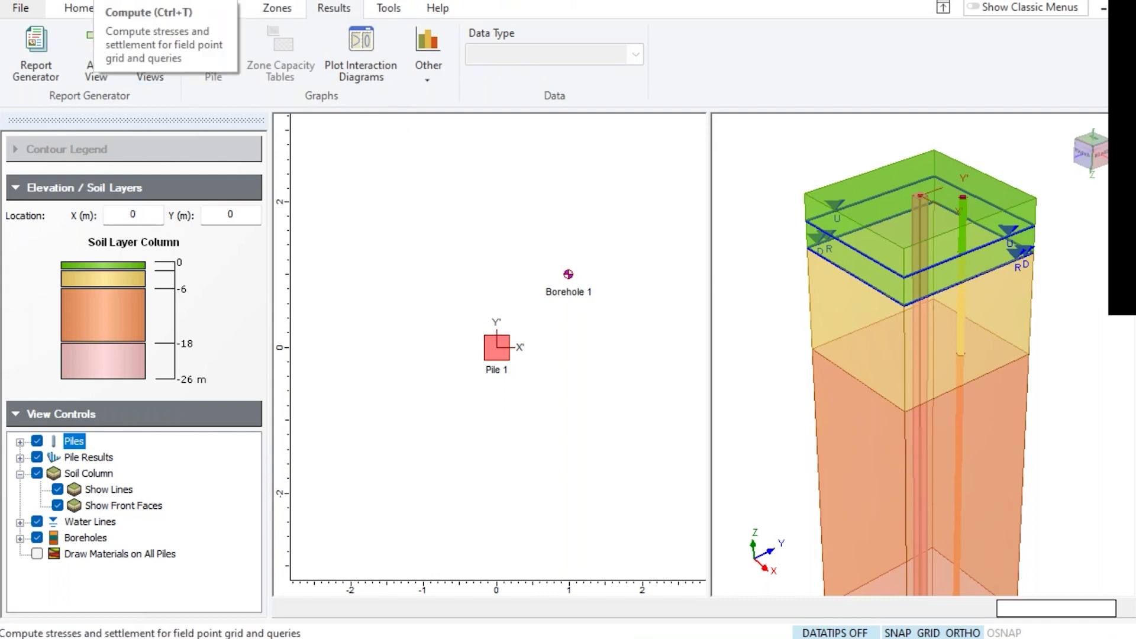
key("ctrl+t")
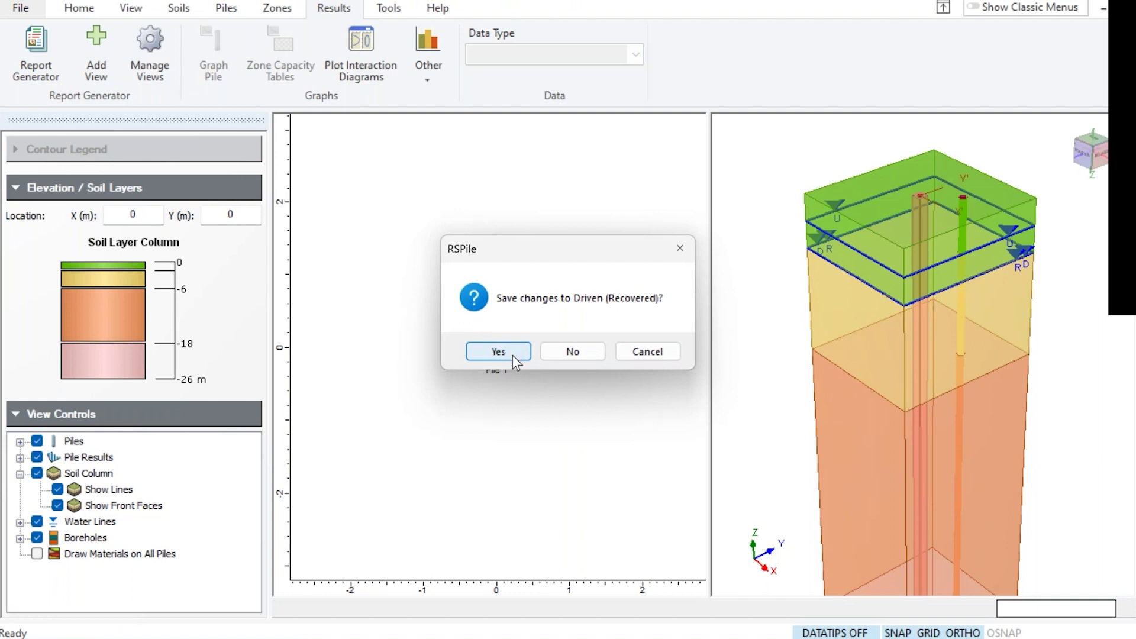
left_click(512, 355)
left_click(888, 527)
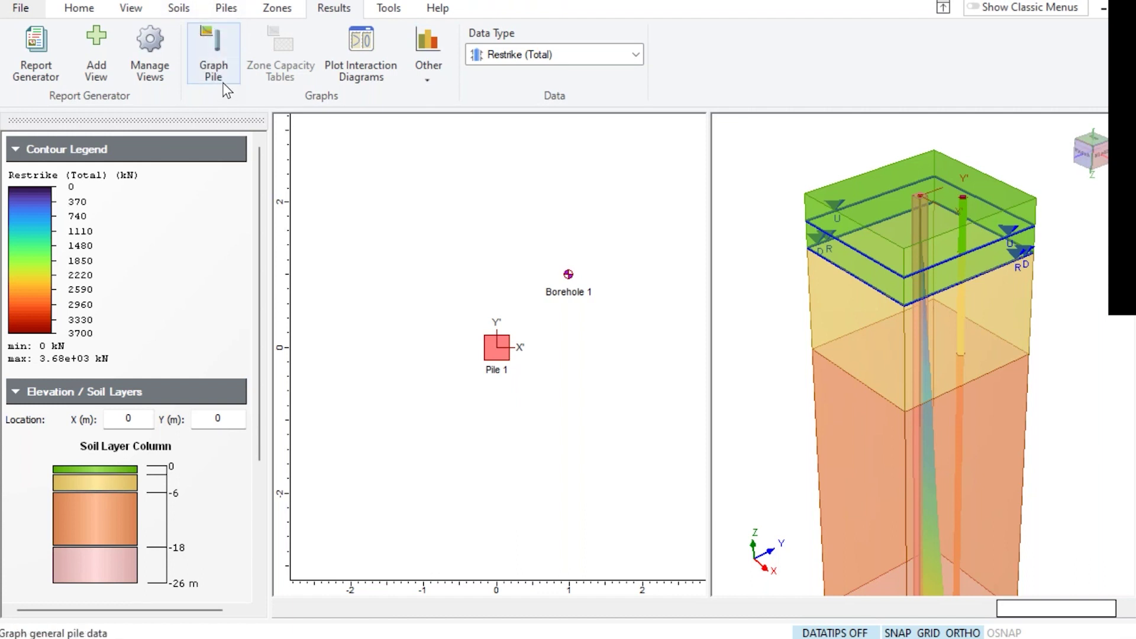
Graph Pile 1 and review its total, skin friction, end bearing, unit skin friction, unit end bearing and combined driven results
left_click(214, 47)
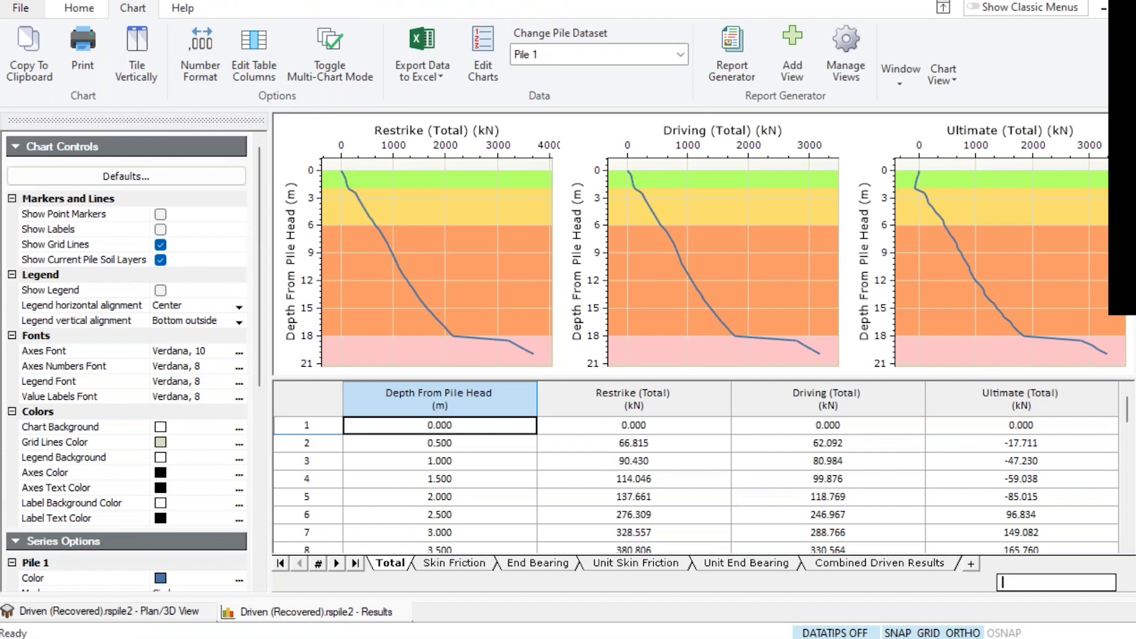
left_click(456, 564)
left_click(553, 565)
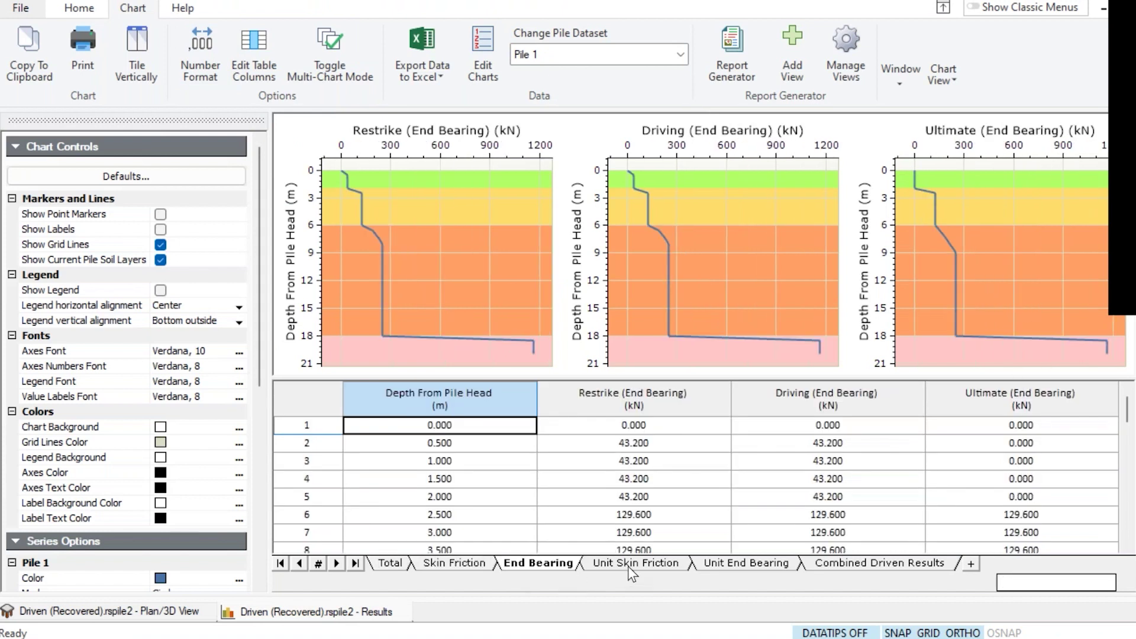
left_click(659, 568)
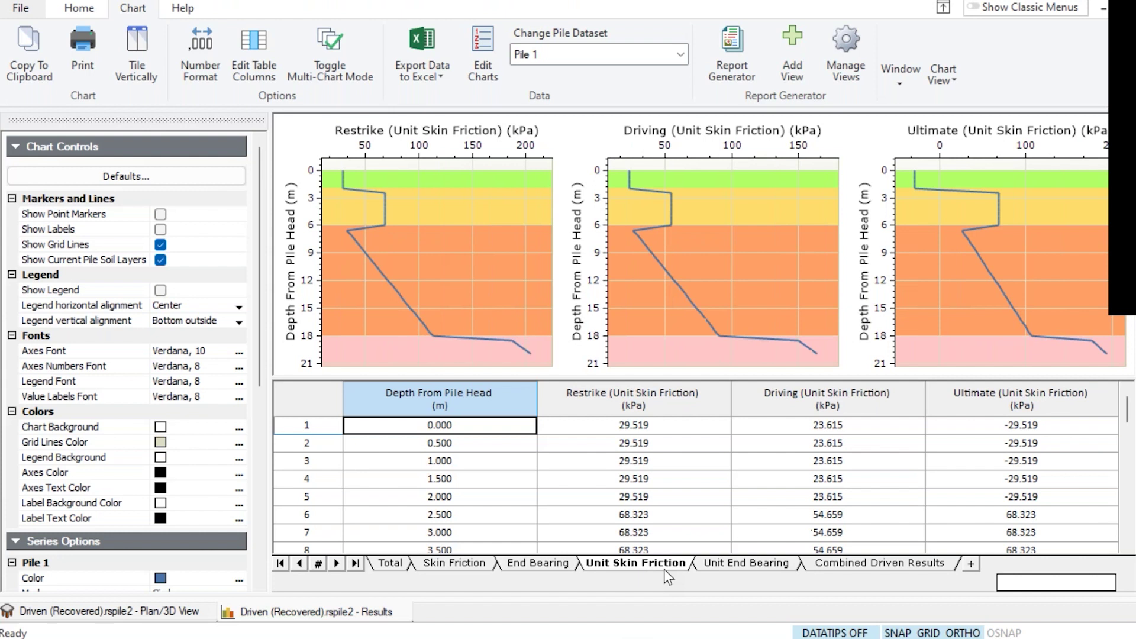
left_click(754, 562)
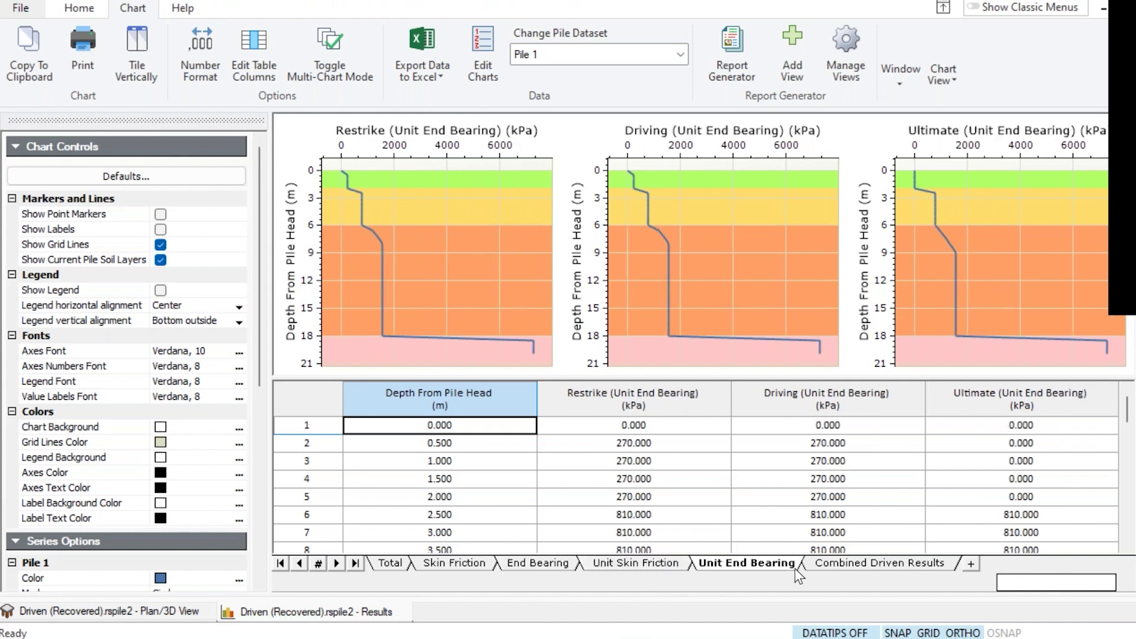
left_click(889, 563)
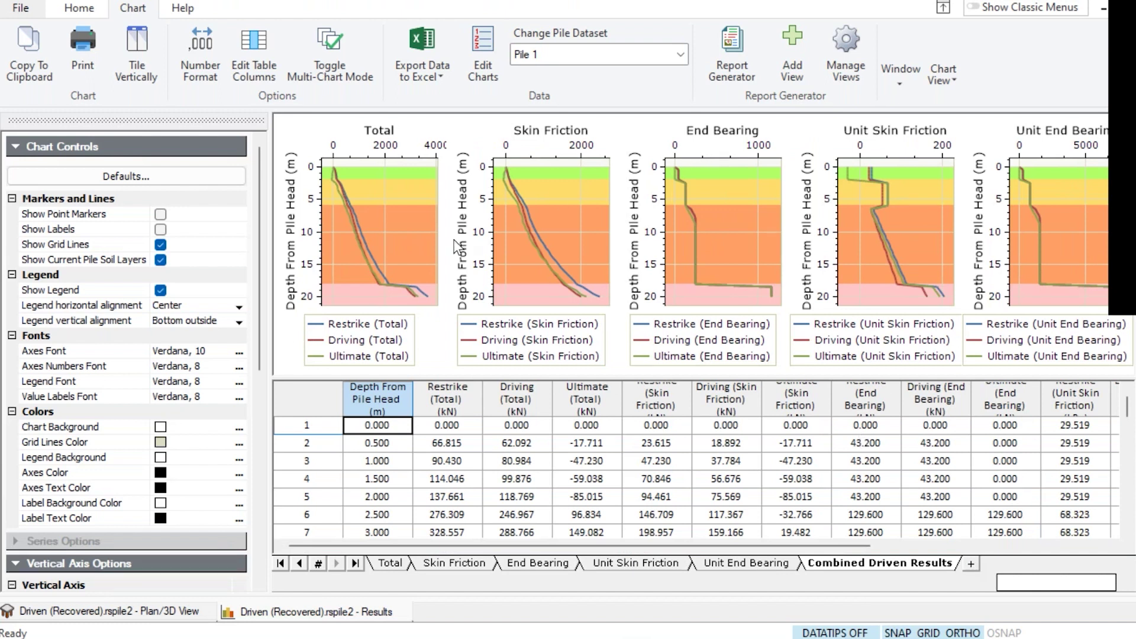
left_click(389, 564)
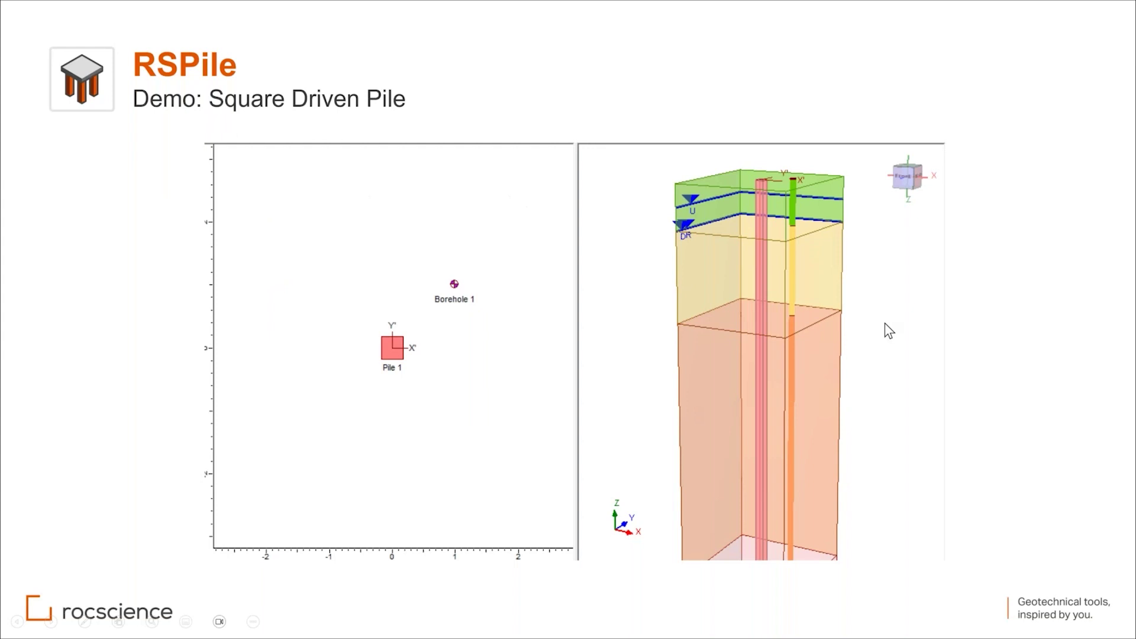
key("Right")
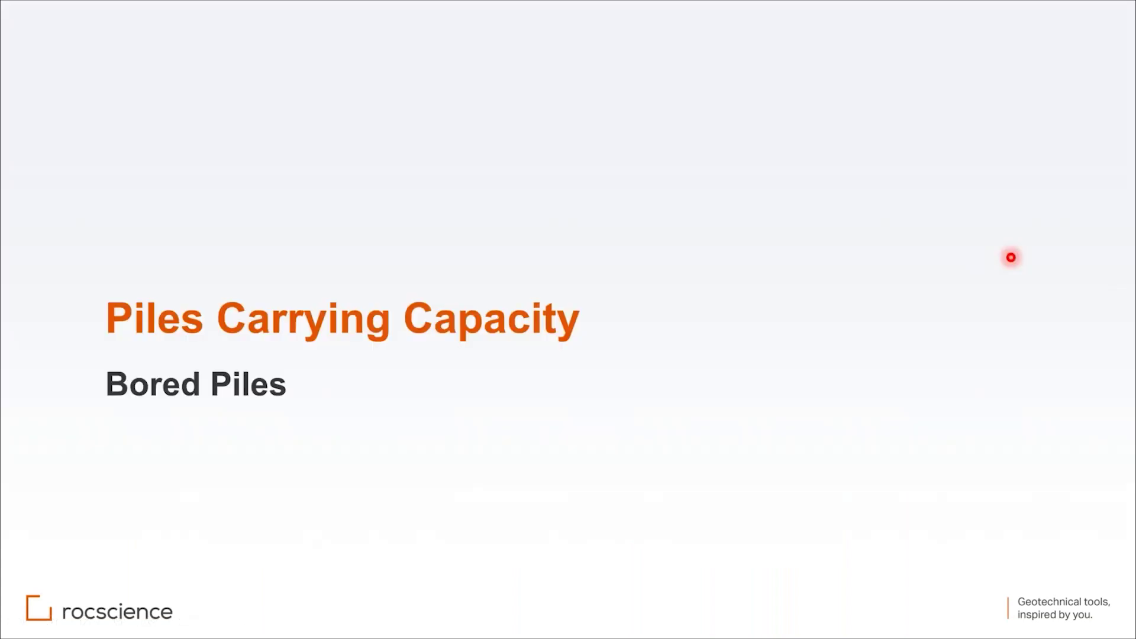
key("Right")
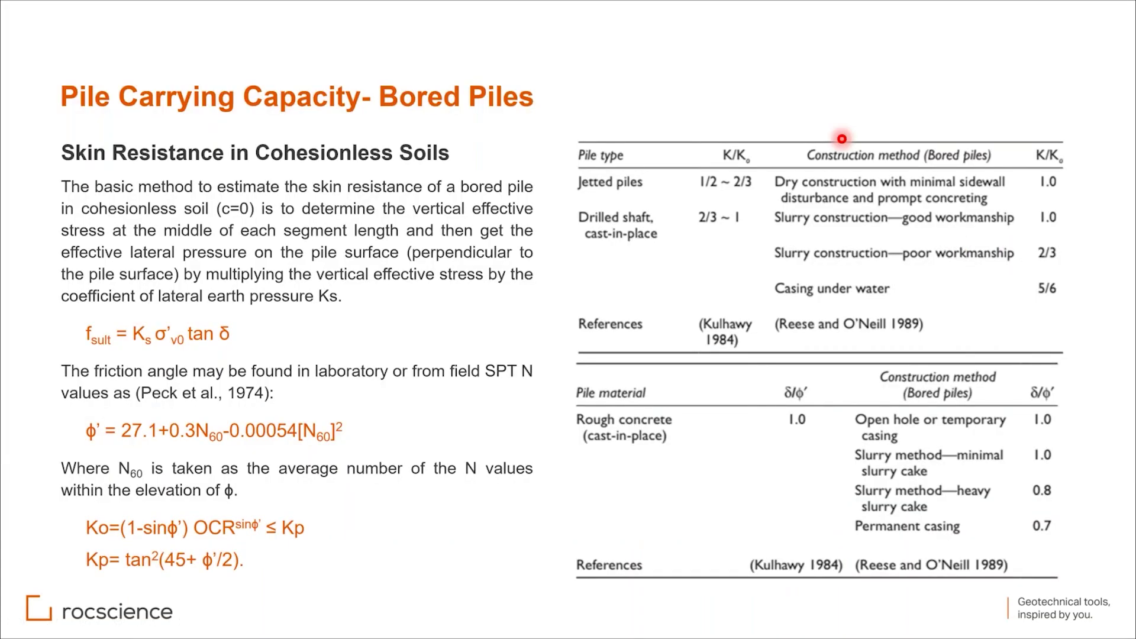
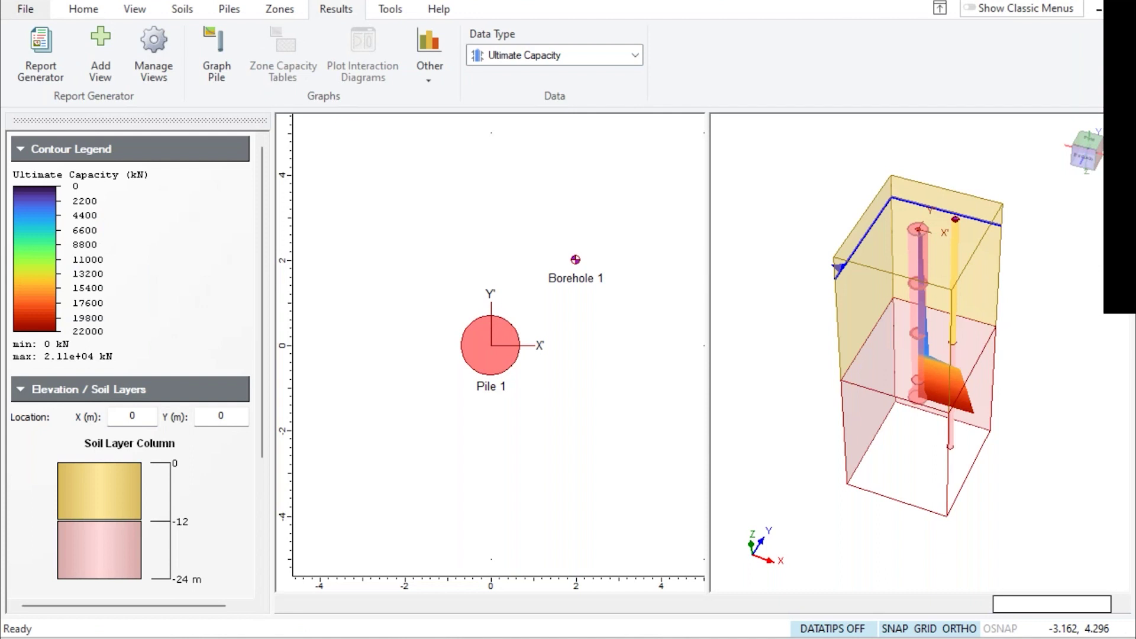
Set the bored pile's display options to color the pile according to segment color
left_click_drag(837, 308, 839, 212)
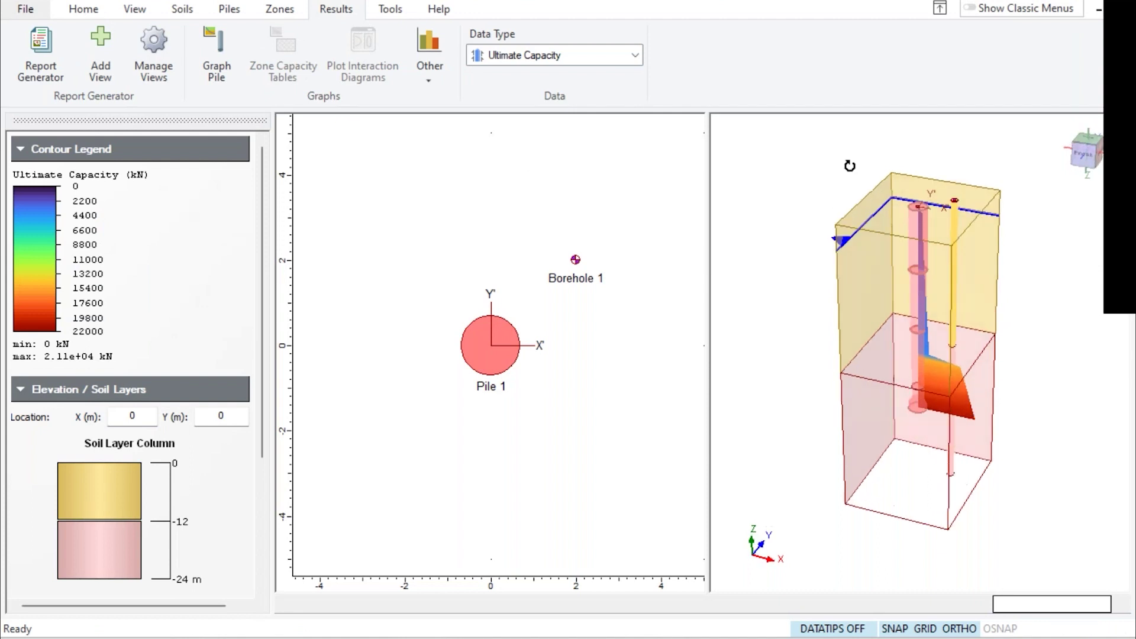
scroll(855, 252, "up", 2)
scroll(846, 246, "up", 2)
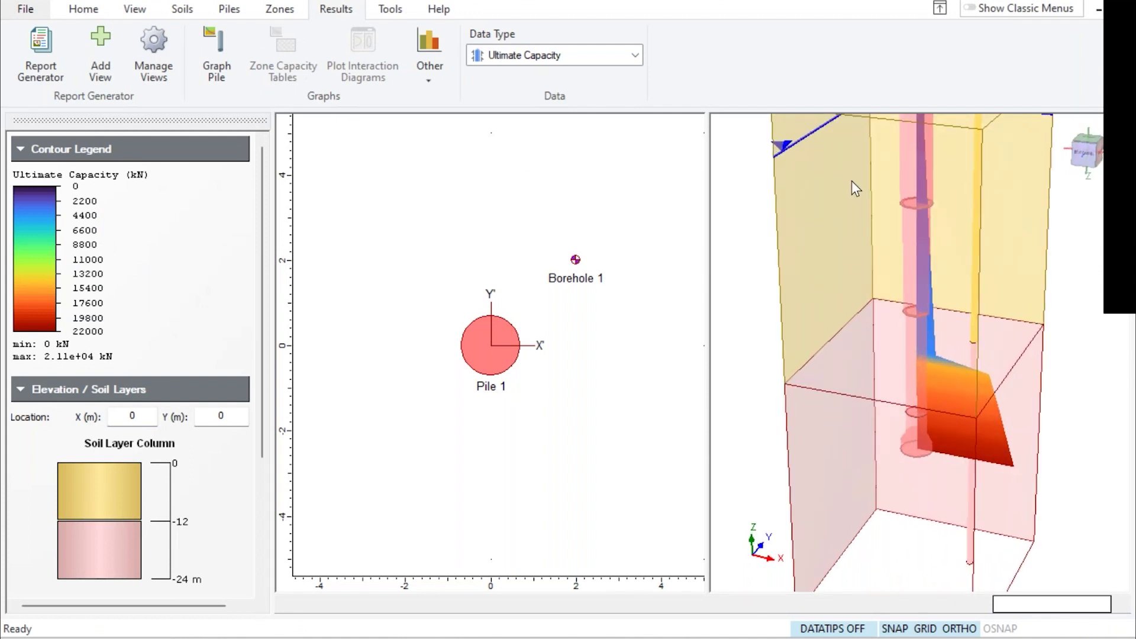
left_click_drag(845, 175, 803, 317)
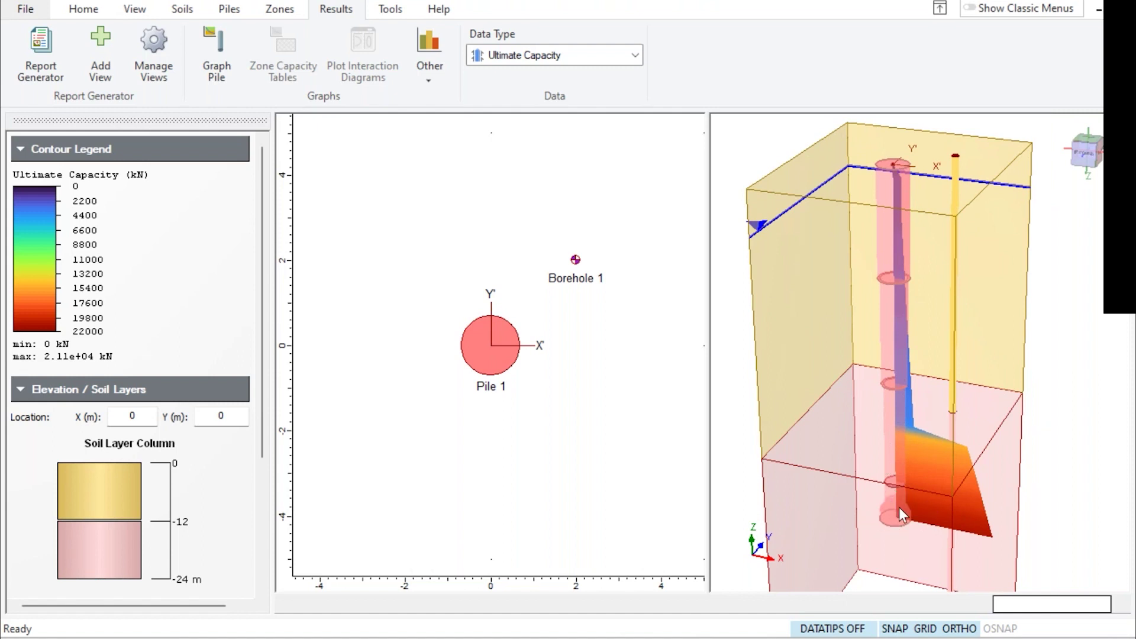
right_click(881, 226)
right_click(885, 221)
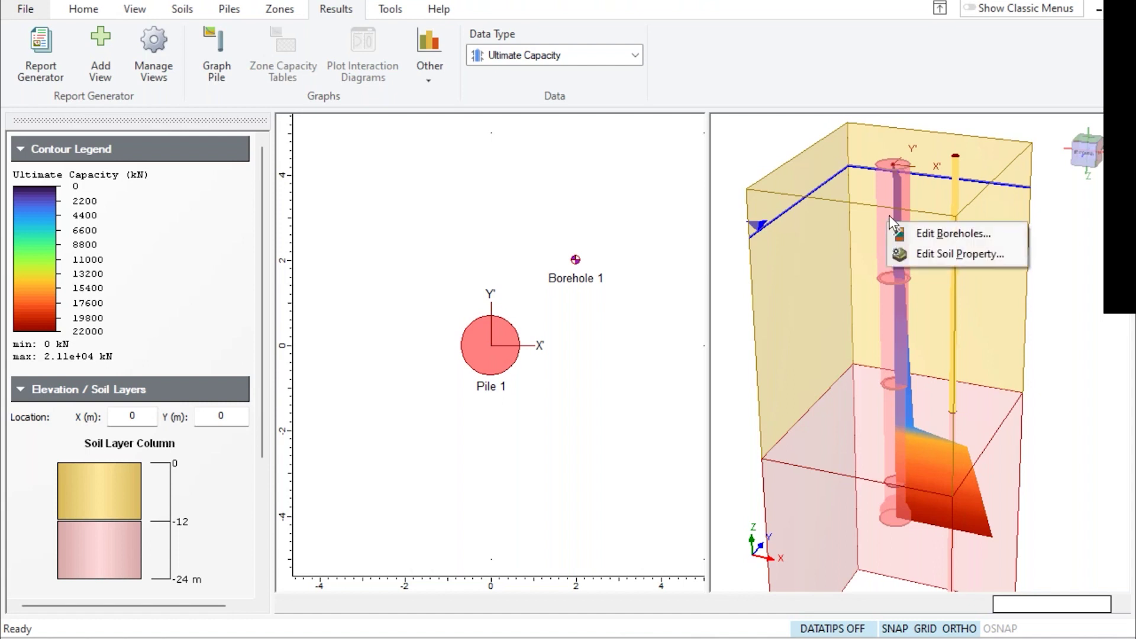
left_click(890, 208)
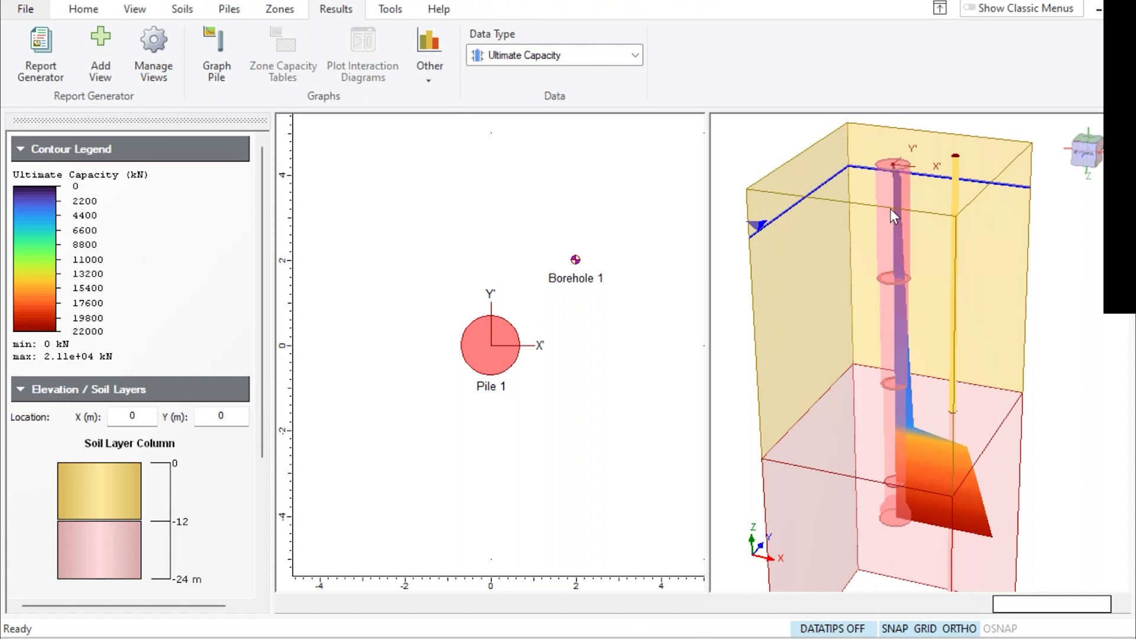
right_click(888, 173)
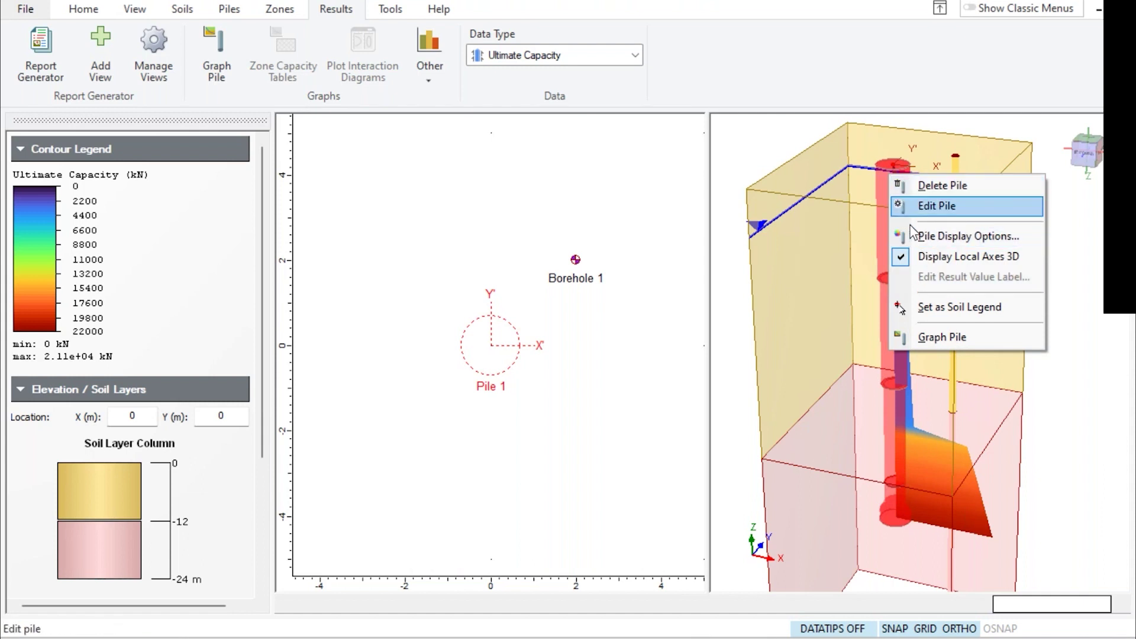
left_click(948, 239)
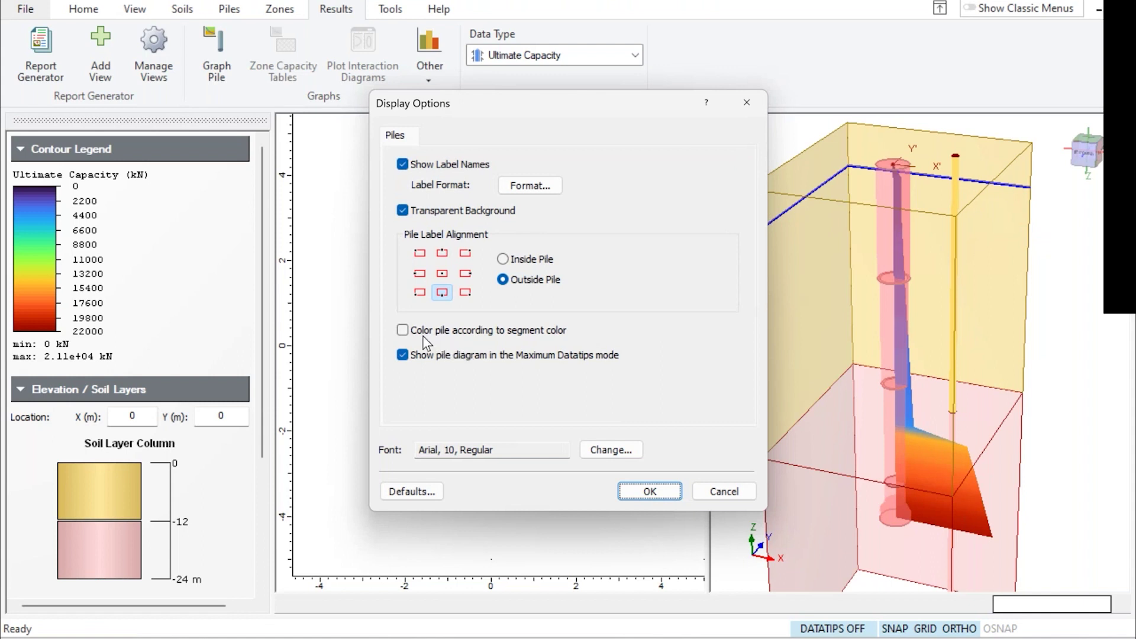
left_click(404, 330)
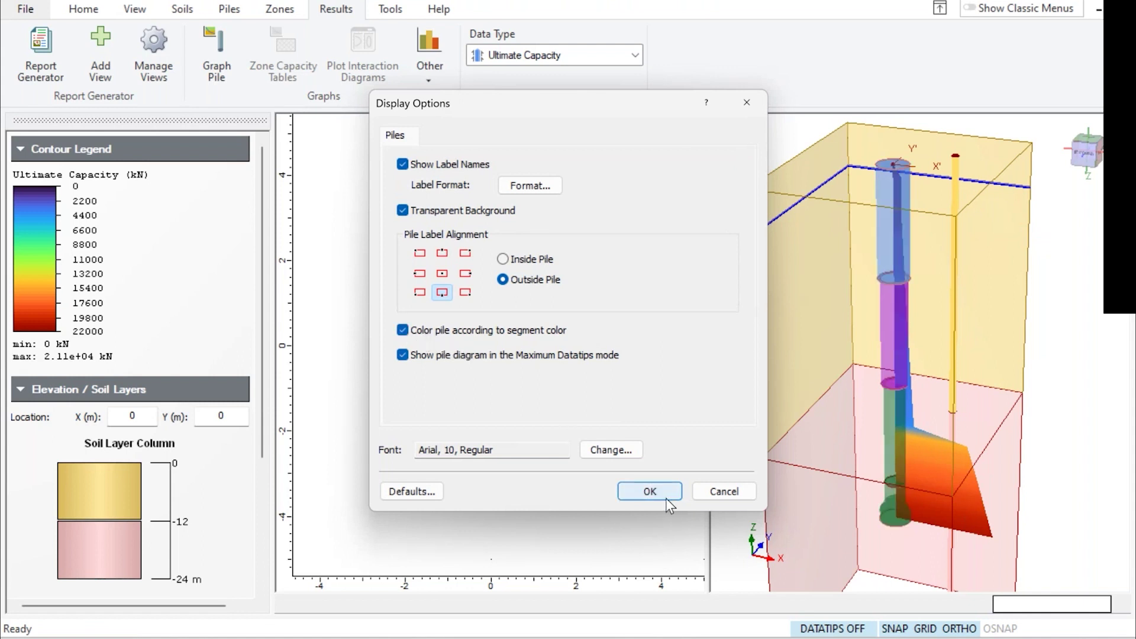
left_click(651, 492)
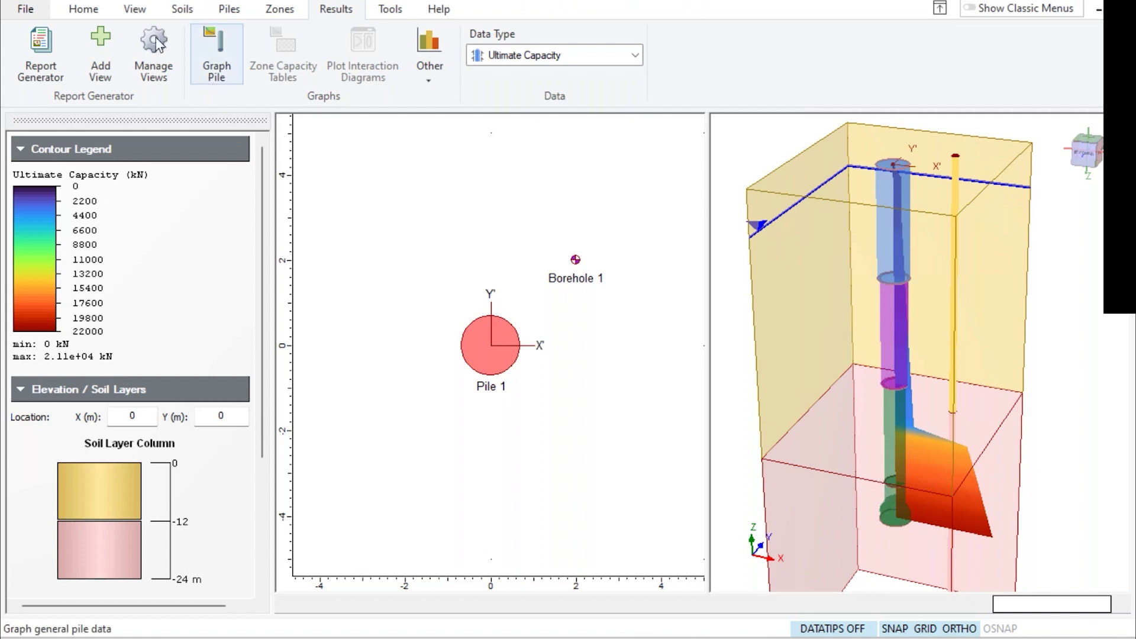
Review the general, capacity calculation and advanced project settings of the bored pile model, and close them without changes
left_click(83, 9)
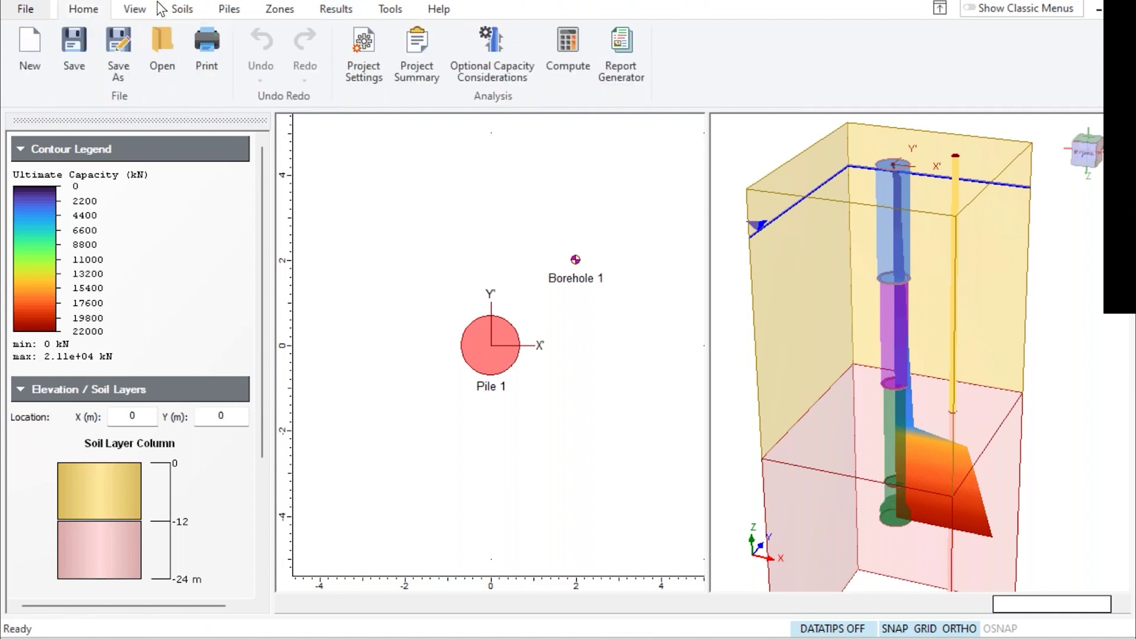
left_click(363, 50)
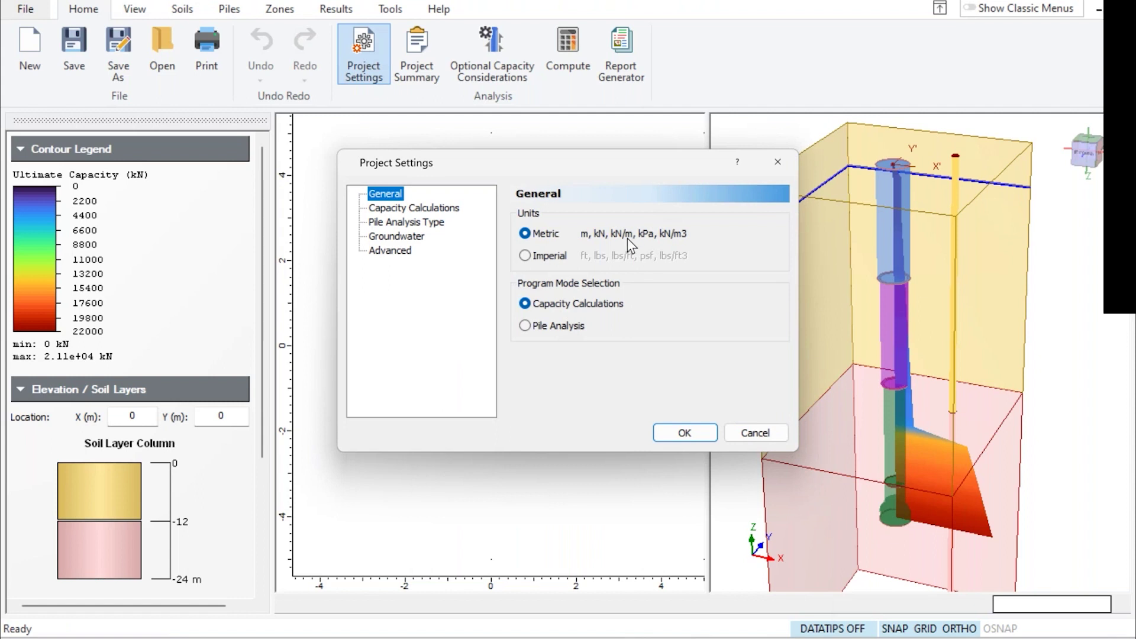
left_click(433, 210)
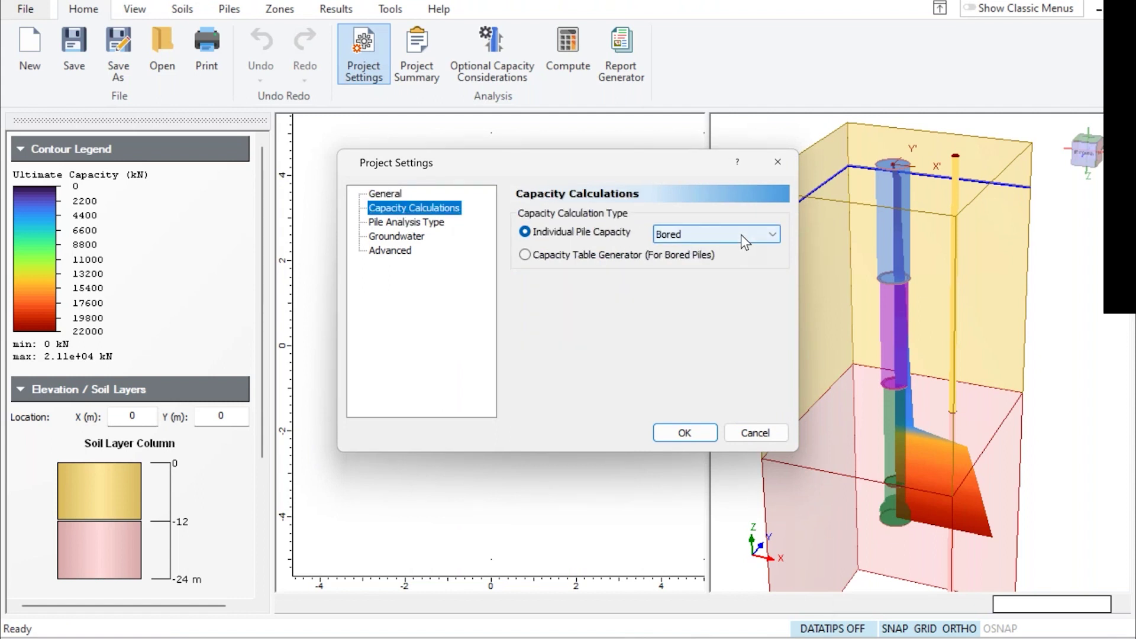
left_click(408, 251)
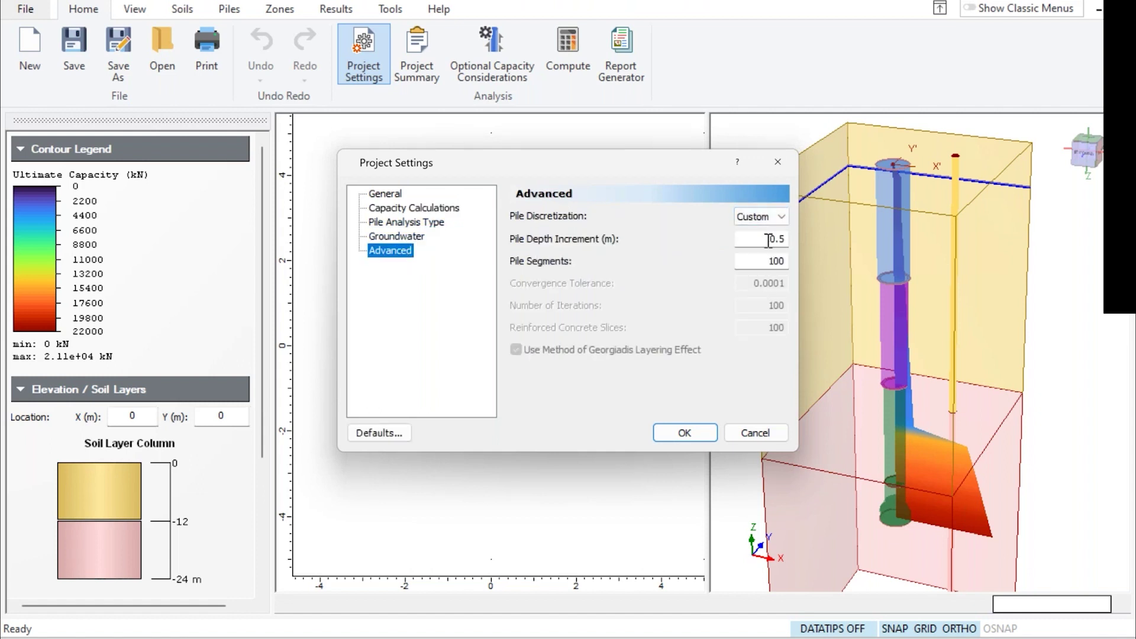
left_click(758, 431)
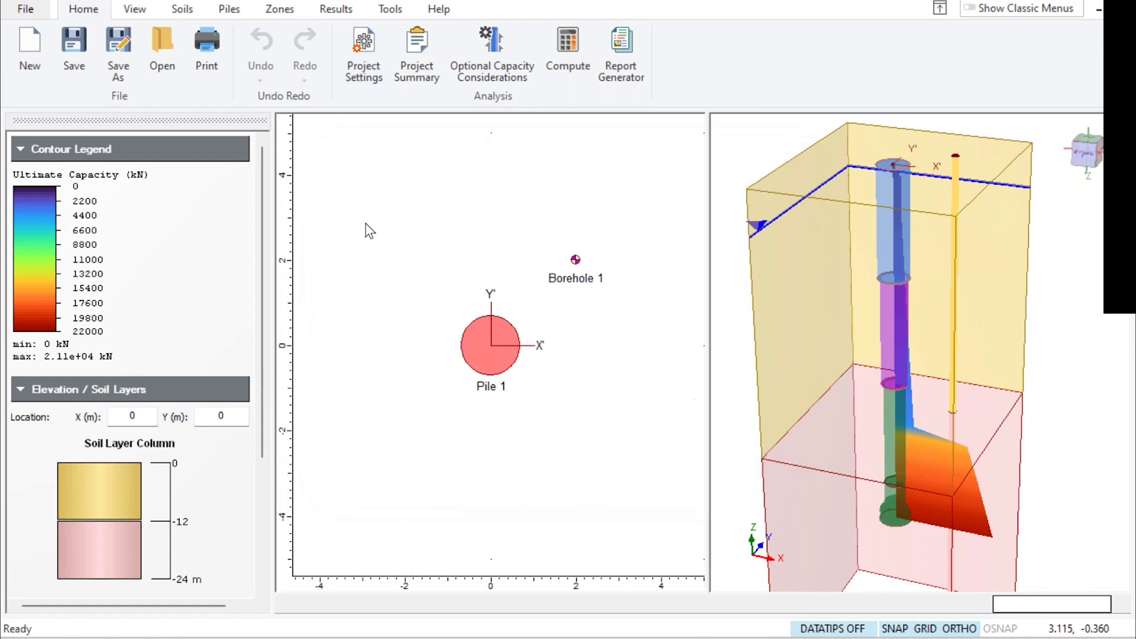
Review the cross section, diameter and concrete strength of Pile Sections 1 to 3, and close the section properties without changes
left_click(239, 9)
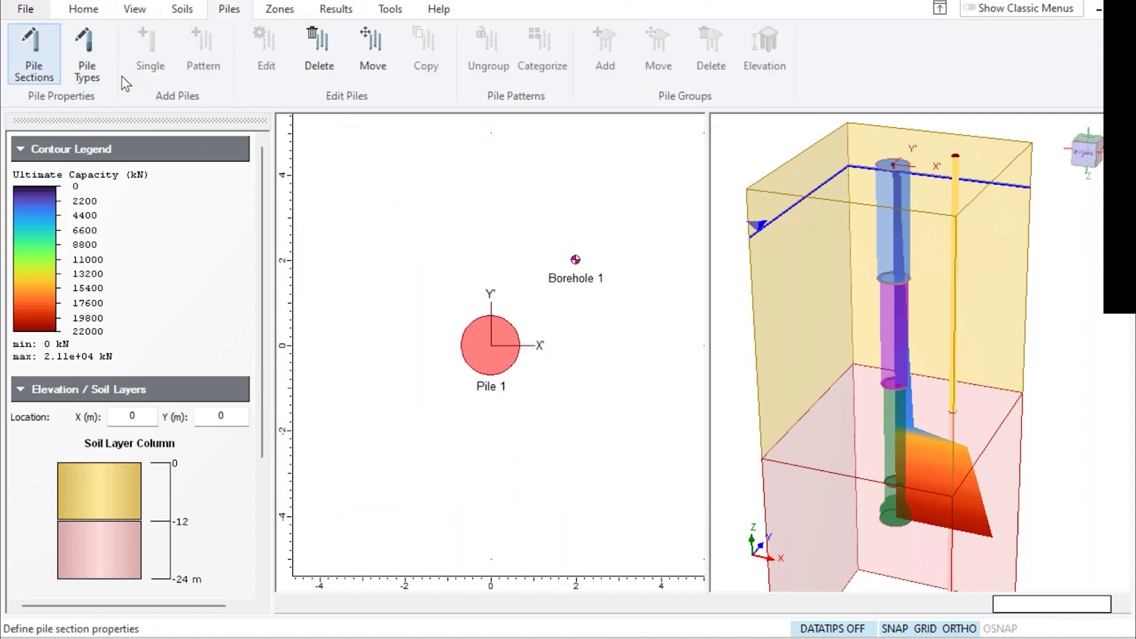
left_click(34, 56)
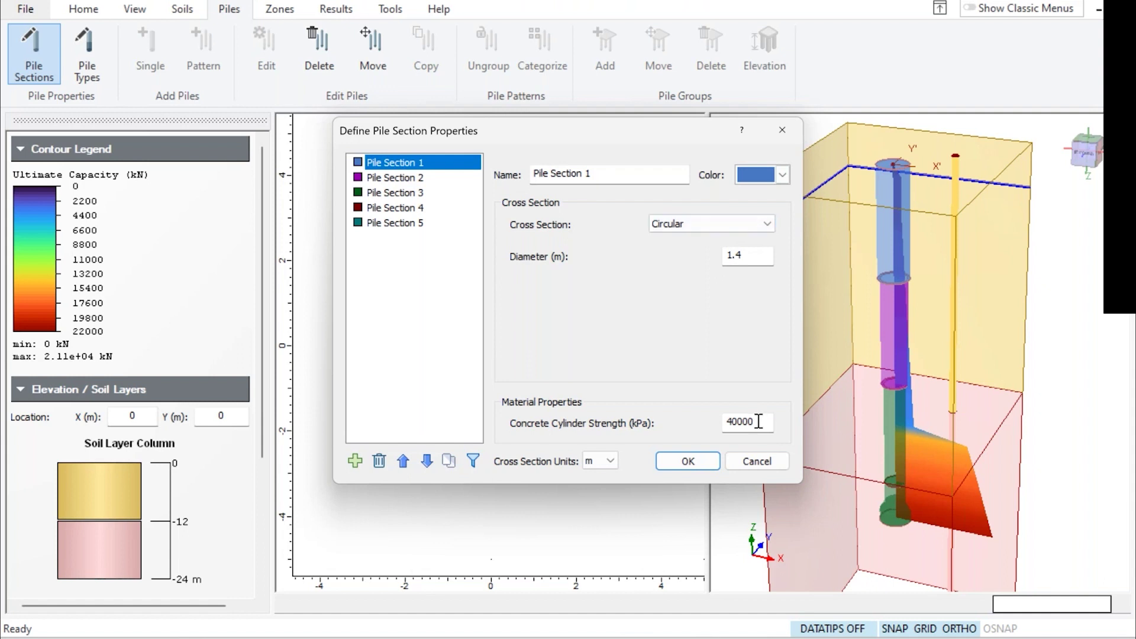
left_click_drag(760, 421, 725, 421)
left_click(609, 458)
left_click(609, 458)
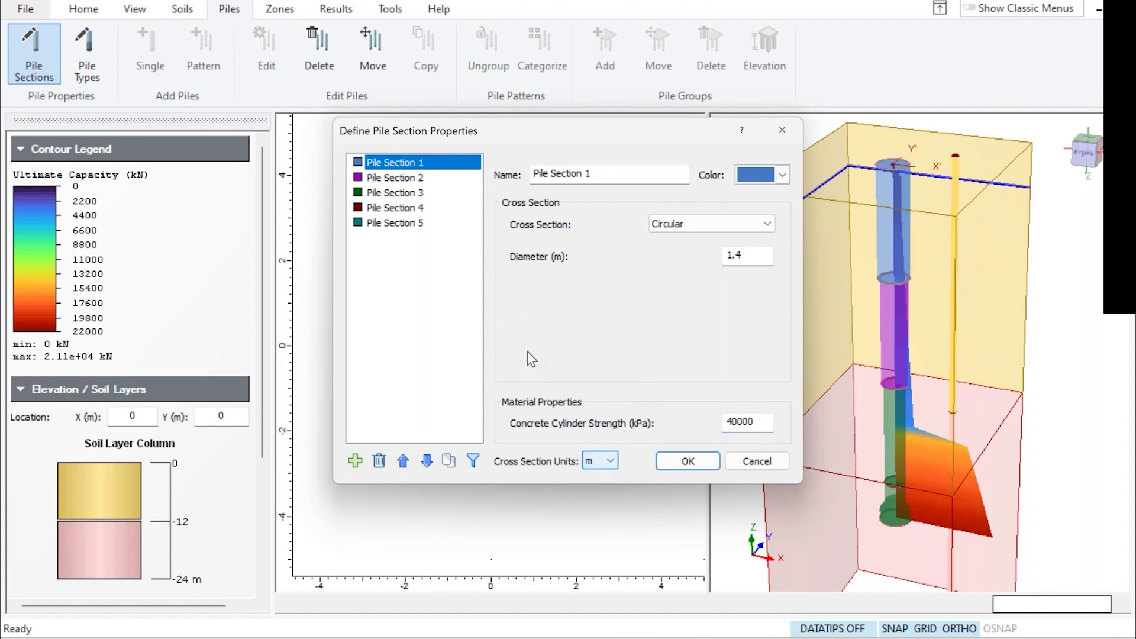
left_click(401, 180)
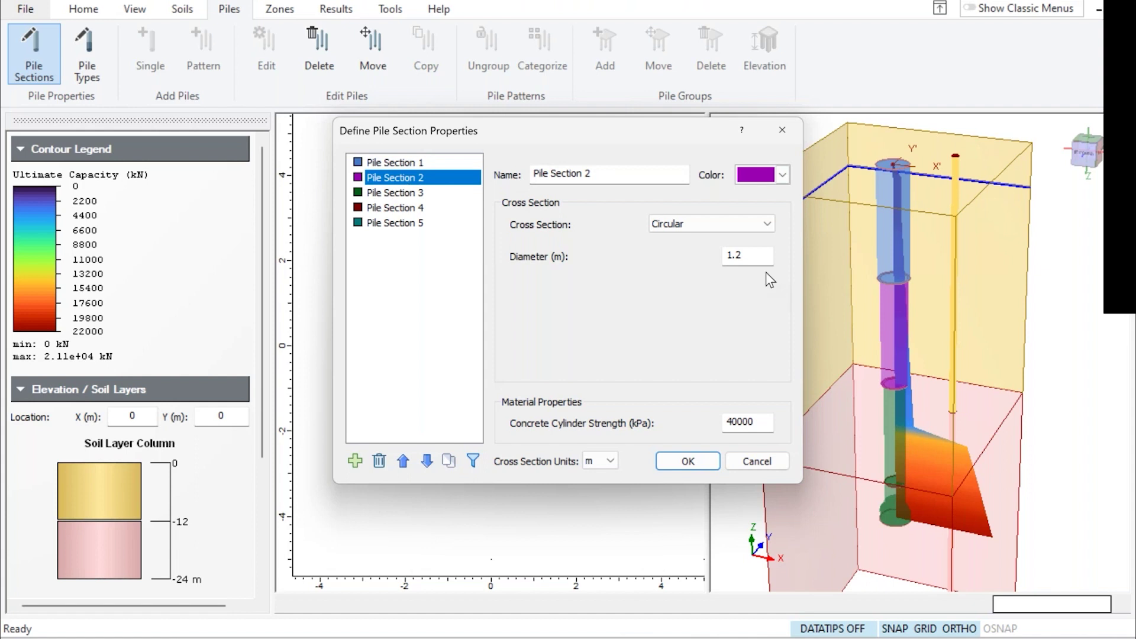
left_click(408, 194)
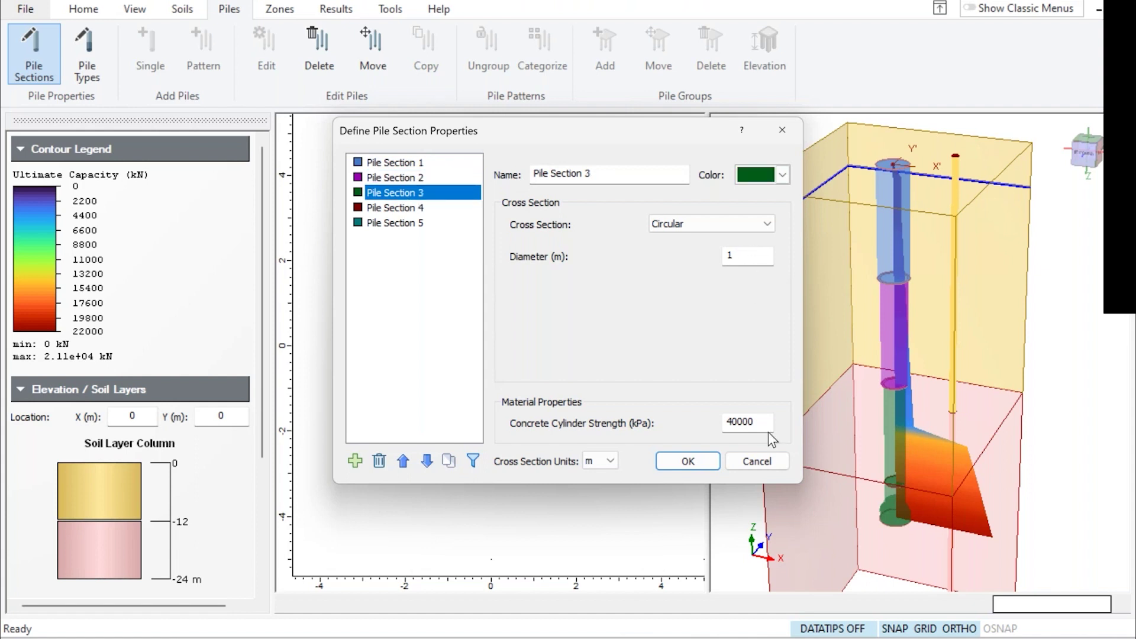
left_click(758, 462)
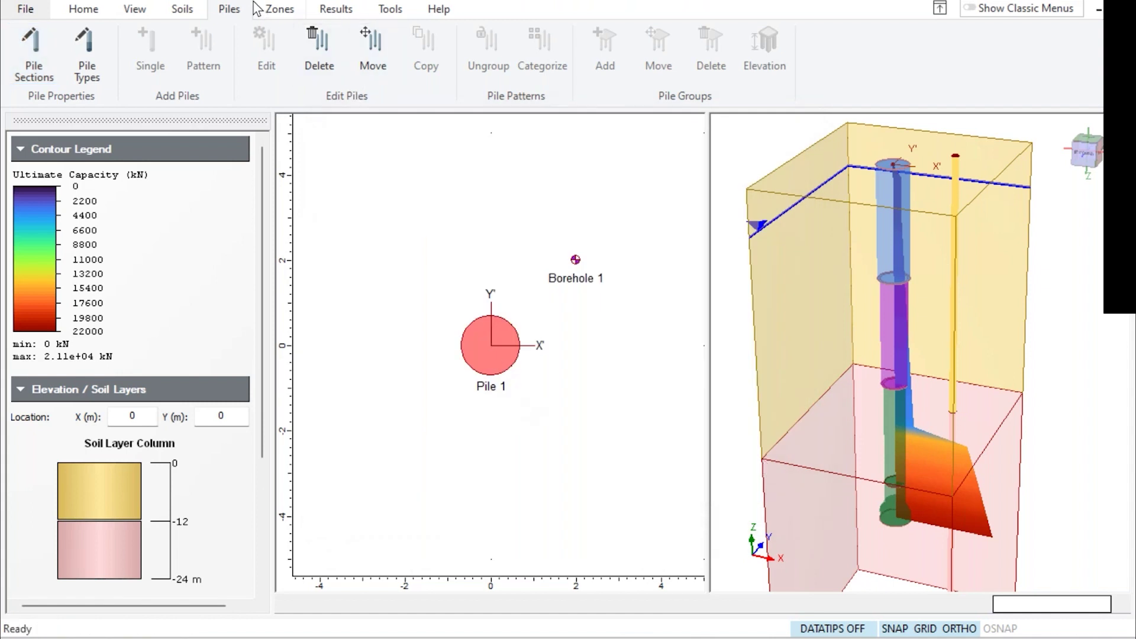
Review Pile Type 1's segment lengths and its bell design dimensions, and close the bell design without changes
left_click(89, 46)
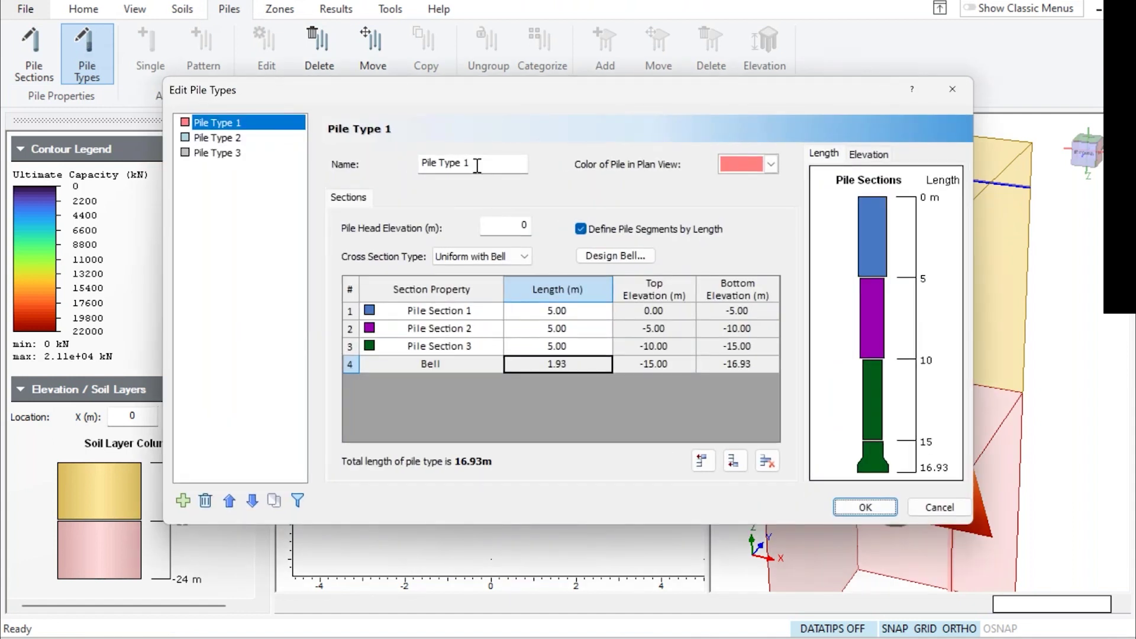
left_click(578, 310)
left_click(578, 328)
left_click(578, 346)
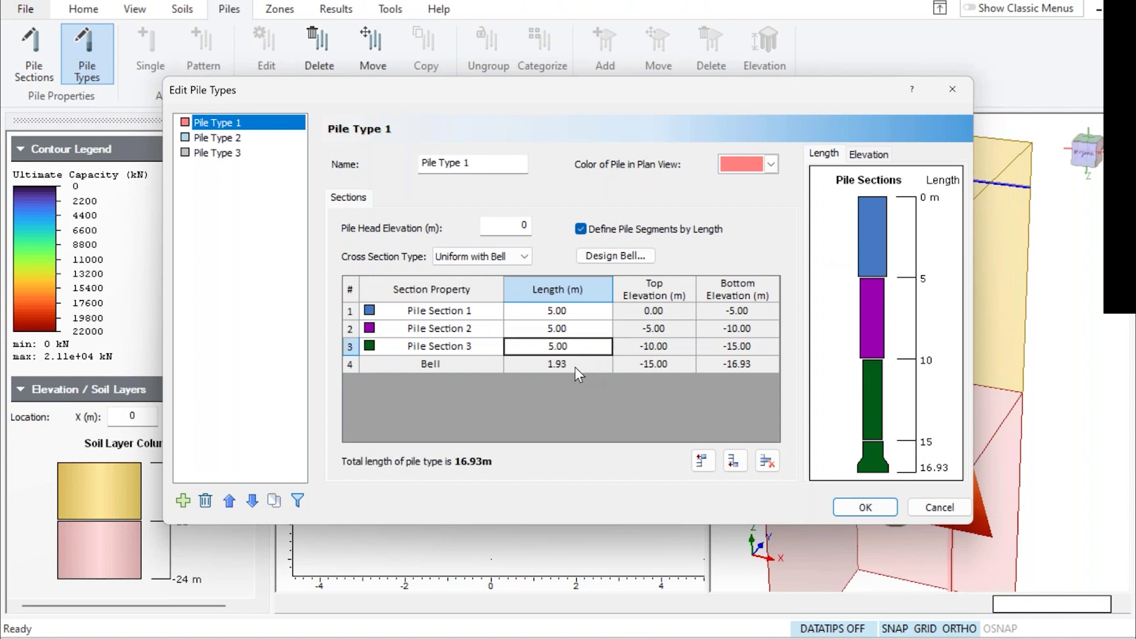
left_click(623, 255)
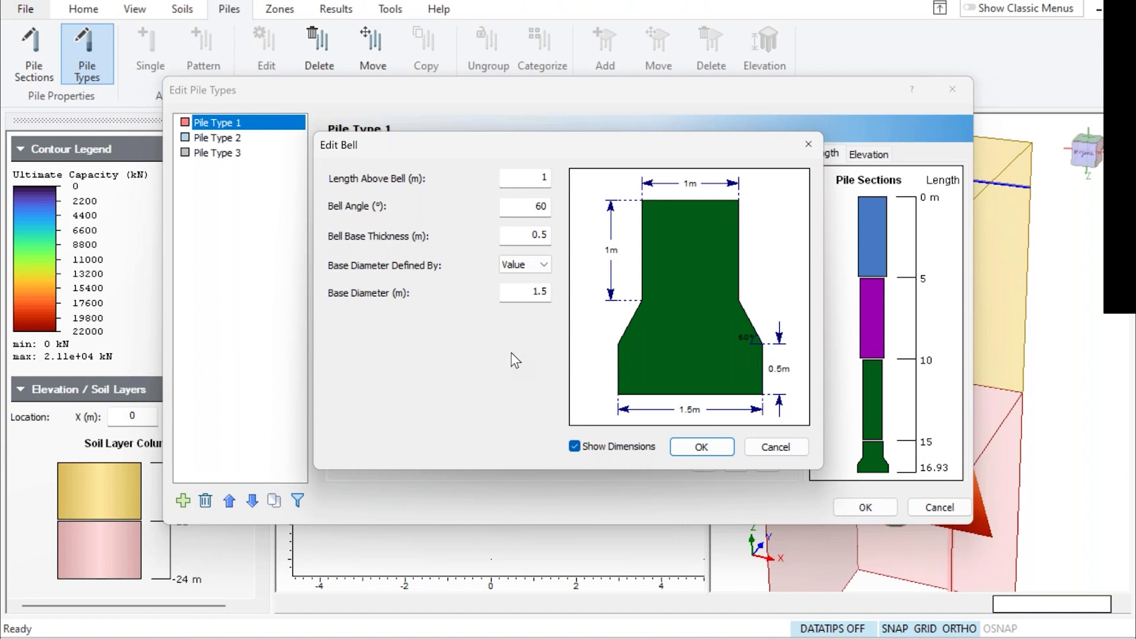
left_click(793, 445)
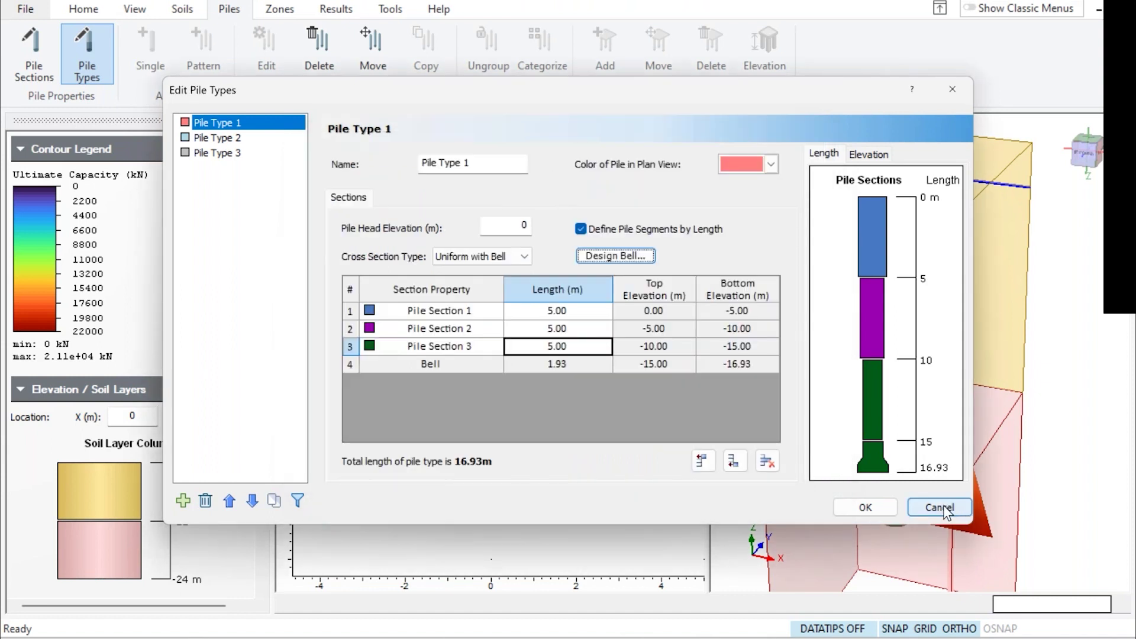
Check the cross section types available for Pile Type 1, and close the pile type definitions without changes
left_click(523, 256)
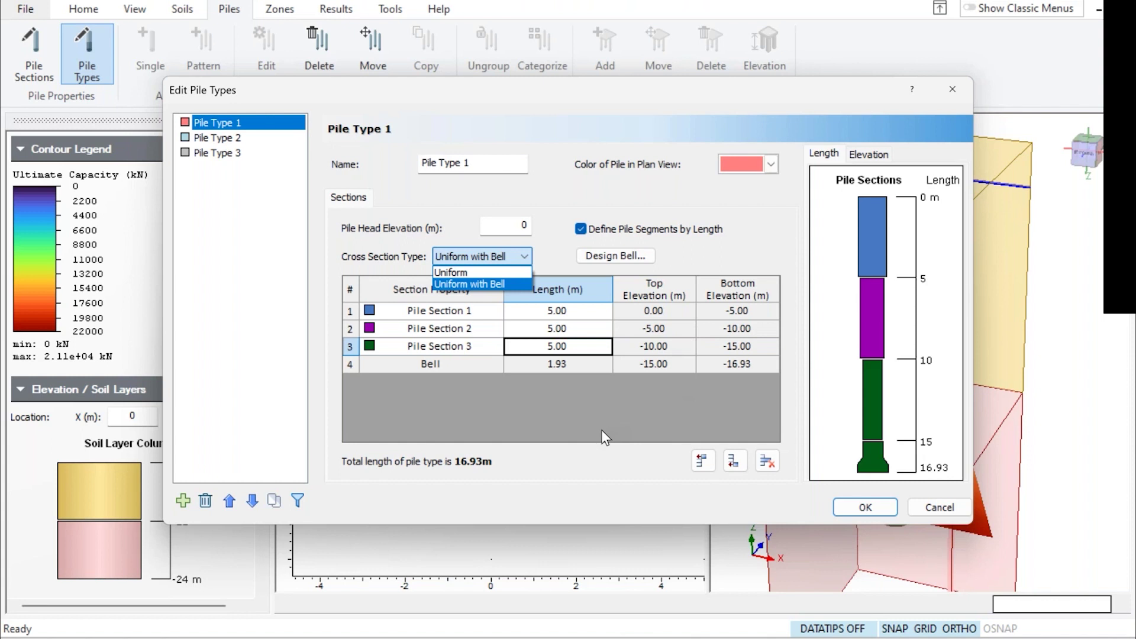
left_click(602, 475)
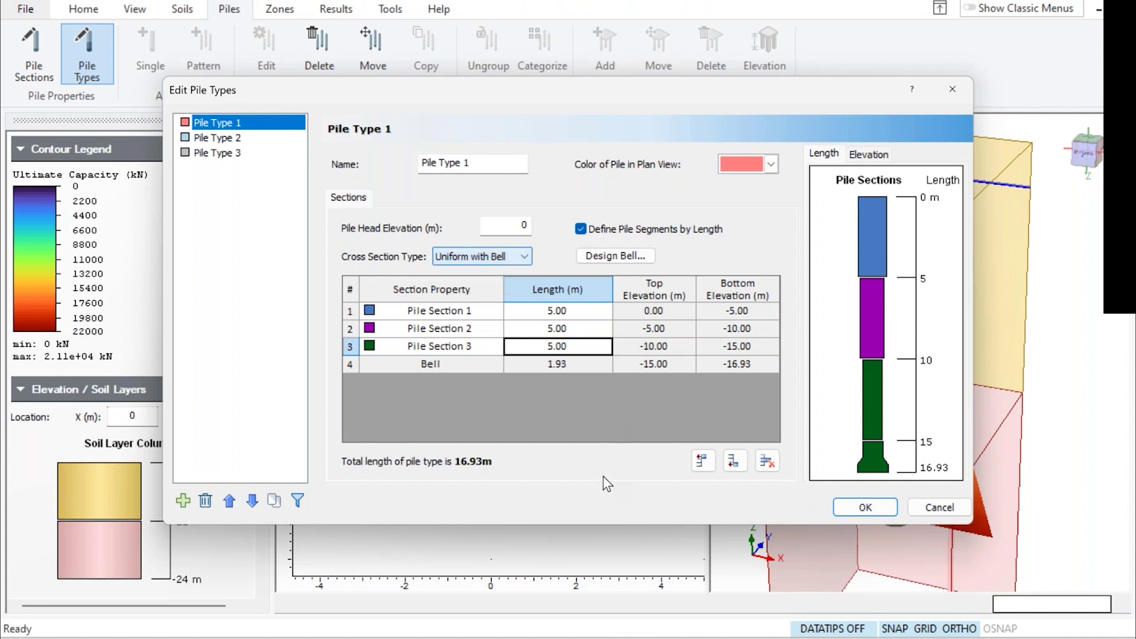
left_click(939, 508)
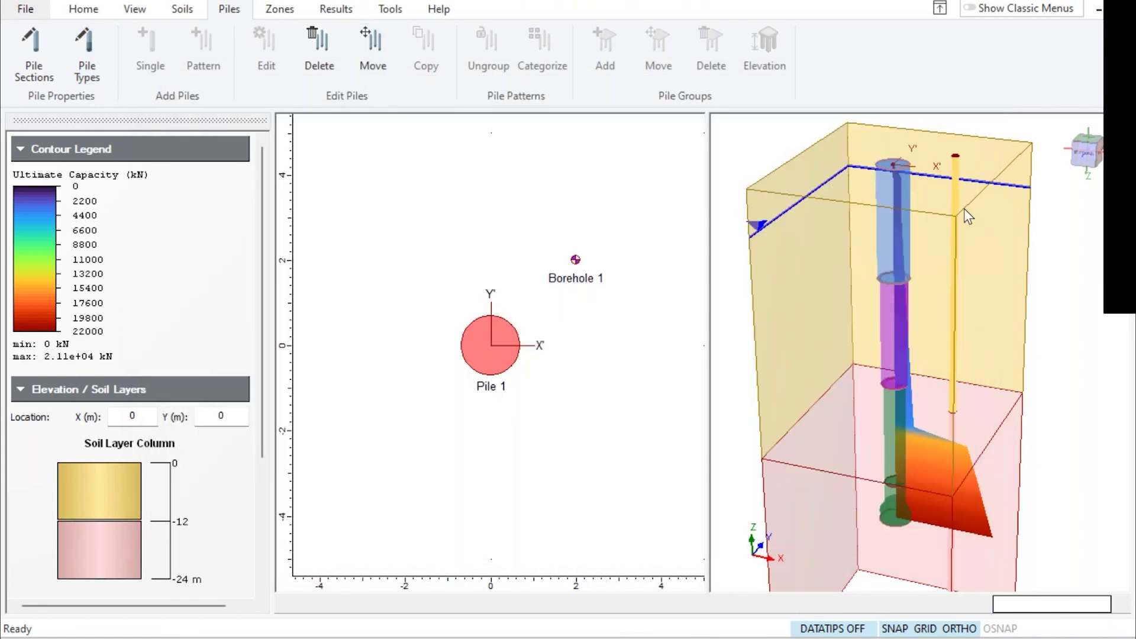
Graph Pile 1 and view its skin friction, end bearing and ultimate capacity charts with the chart pane maximized
right_click(474, 353)
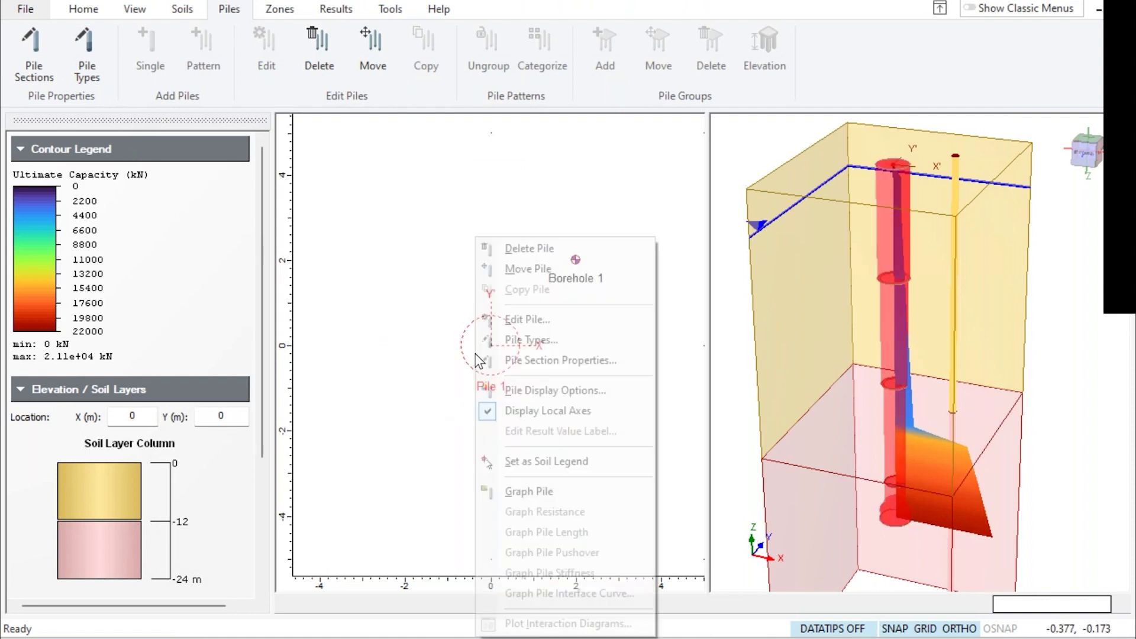
left_click(530, 491)
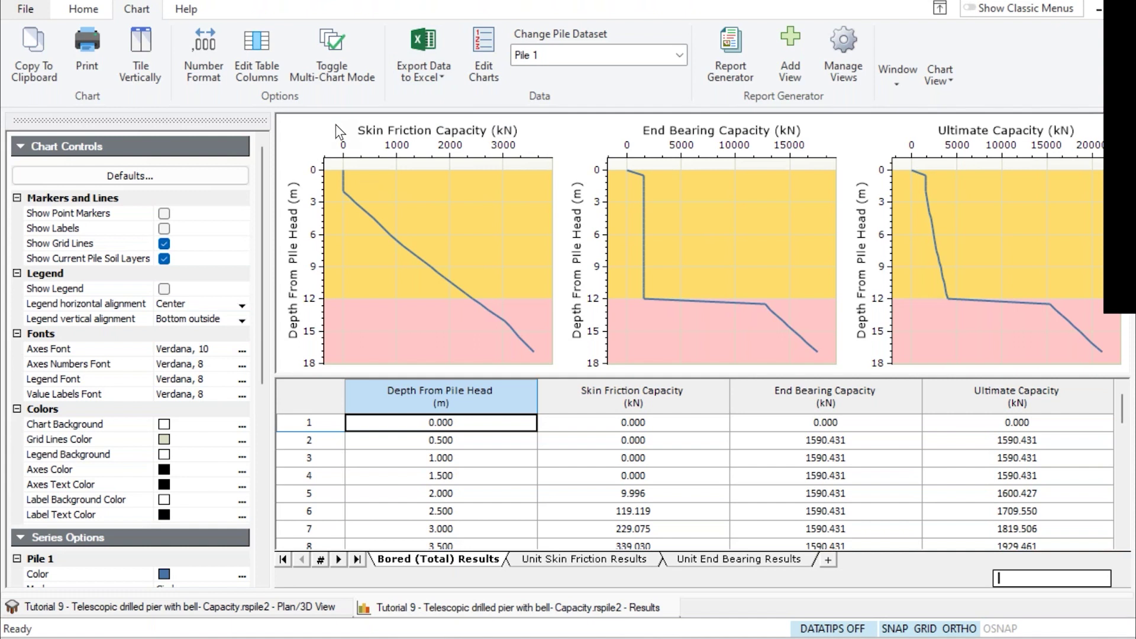
left_click(897, 83)
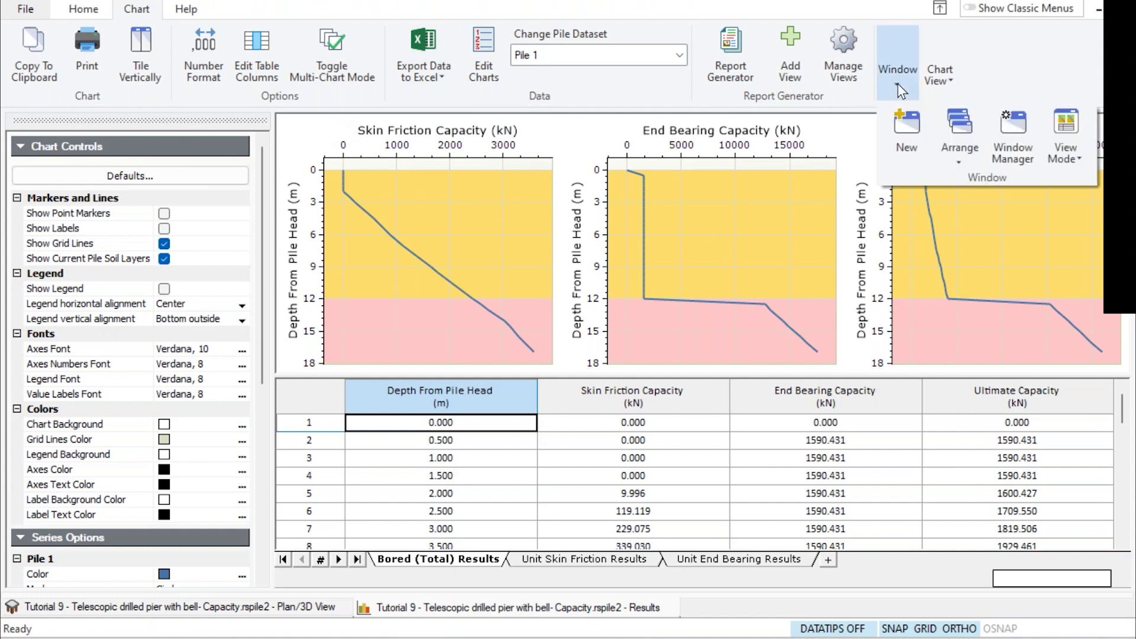
left_click(1074, 148)
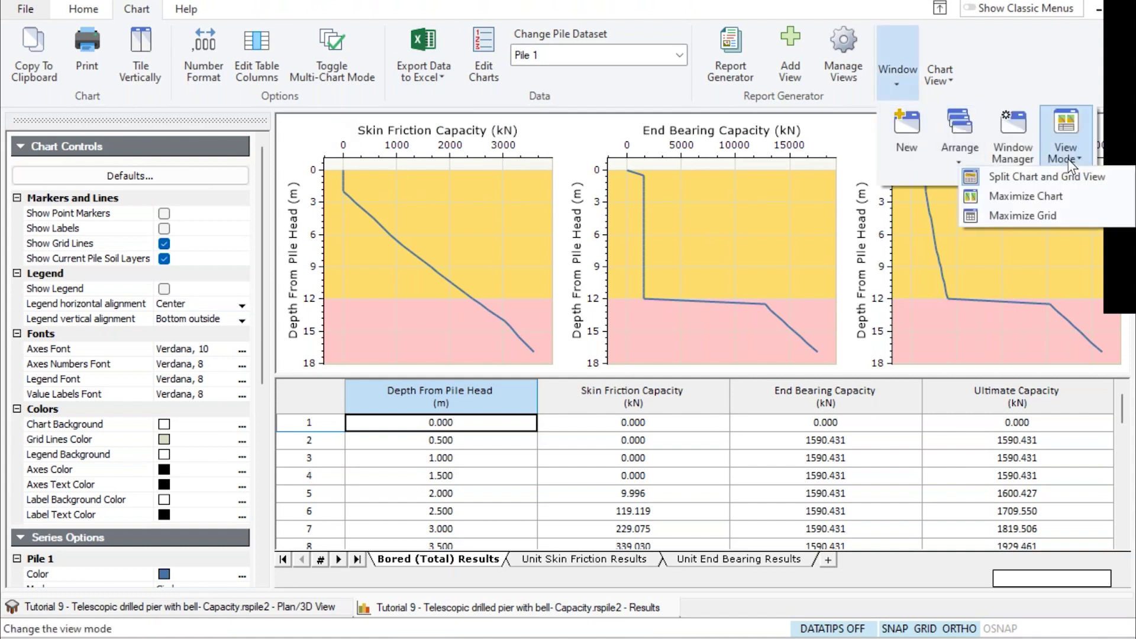
left_click(1020, 197)
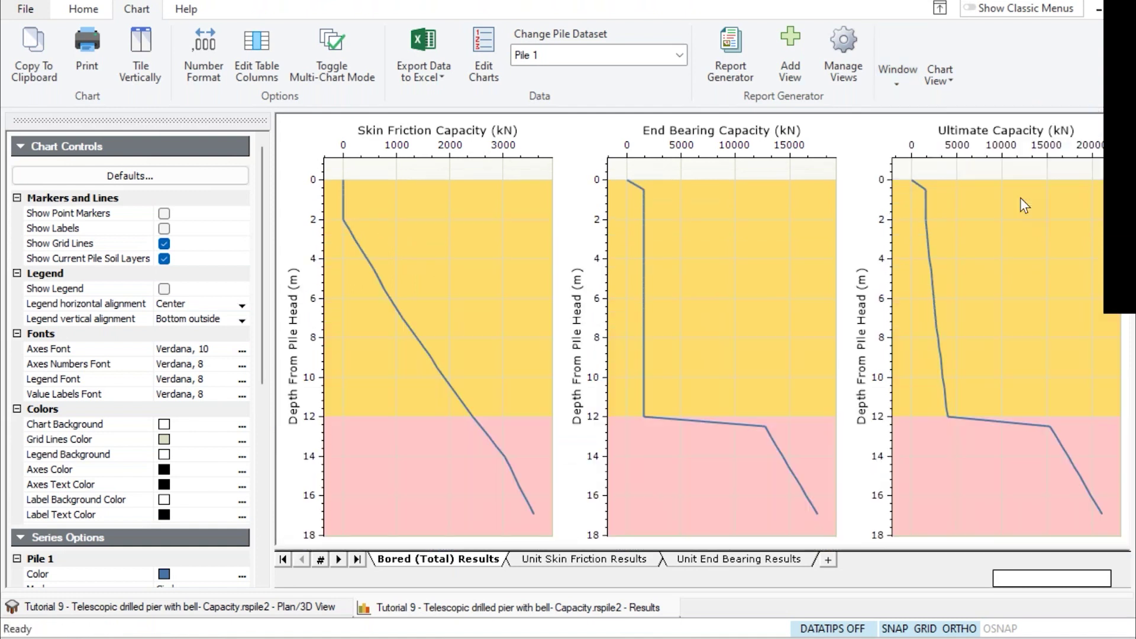
View Pile 1's capacity results with the grid maximized, and return to the split chart and grid view
left_click(898, 88)
left_click(1075, 157)
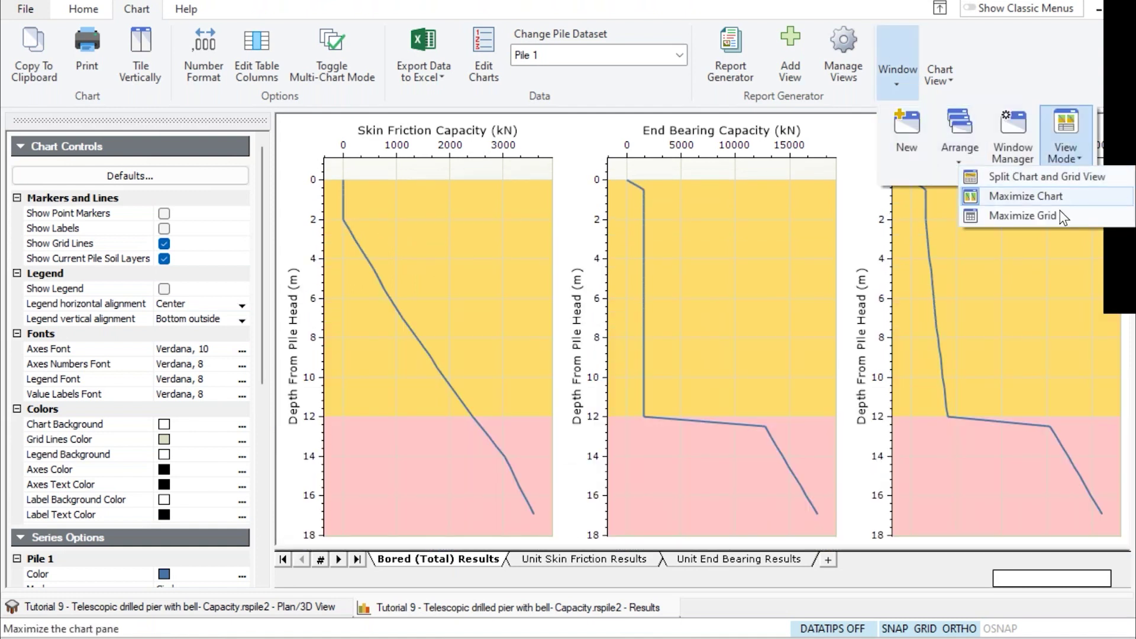
left_click(1022, 215)
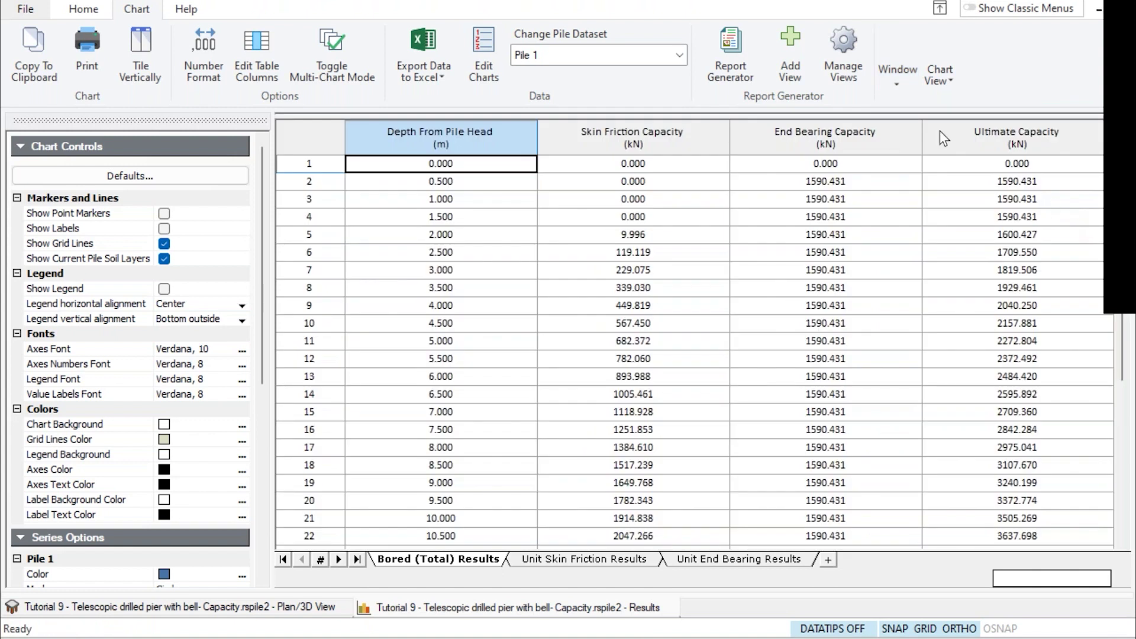
left_click(897, 82)
left_click(1065, 142)
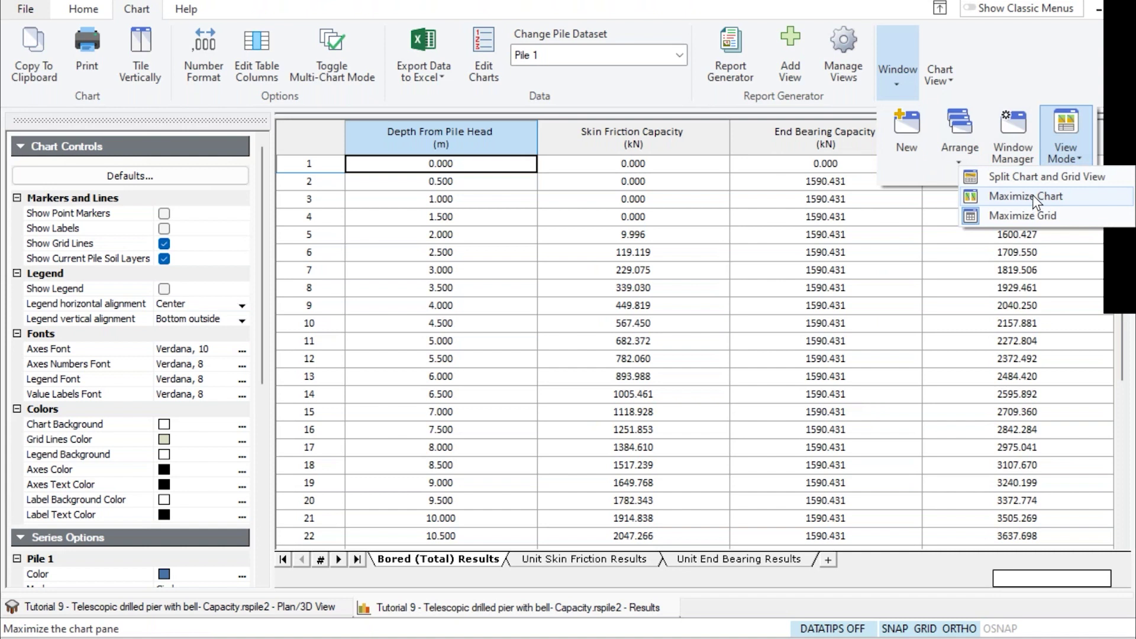
left_click(1041, 177)
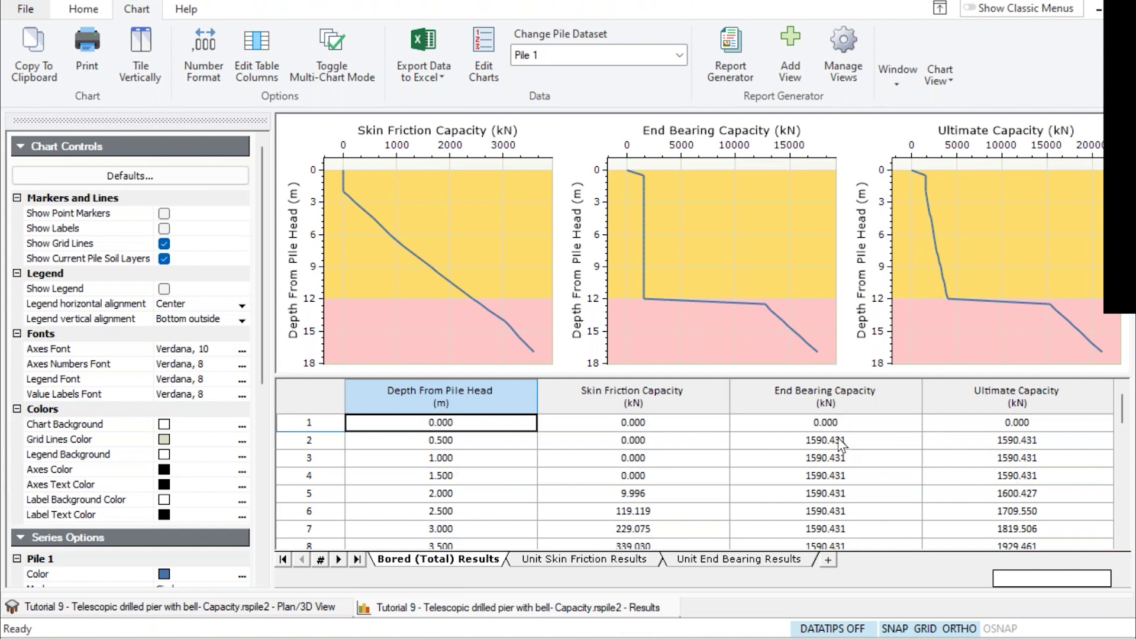
Review Pile 1's unit skin friction, bored total and unit end bearing results
left_click(591, 561)
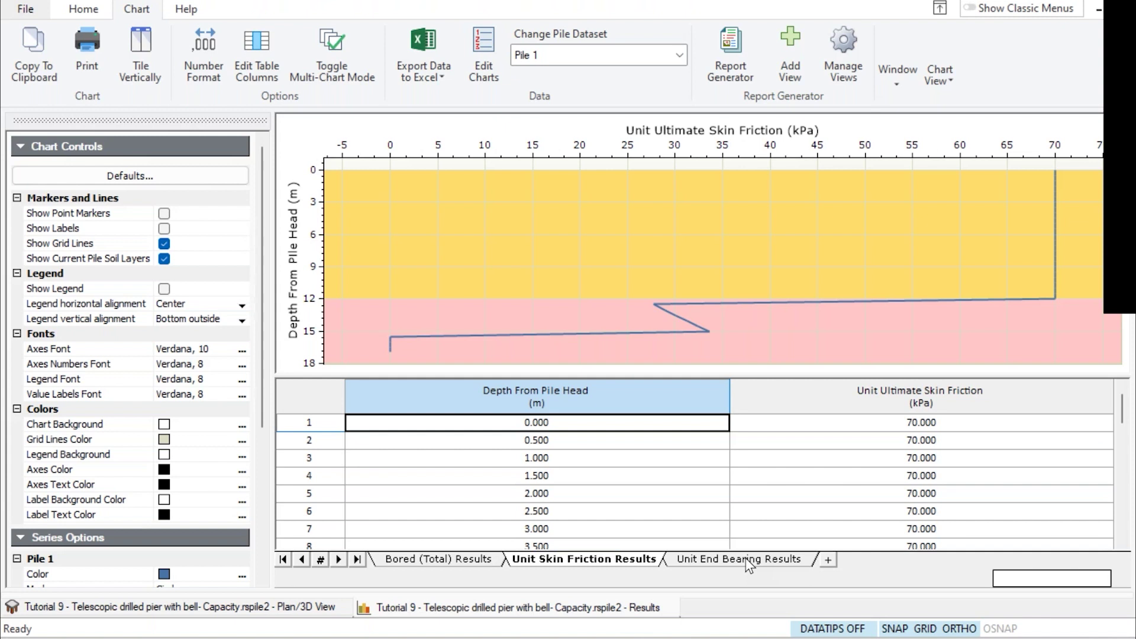
left_click(435, 562)
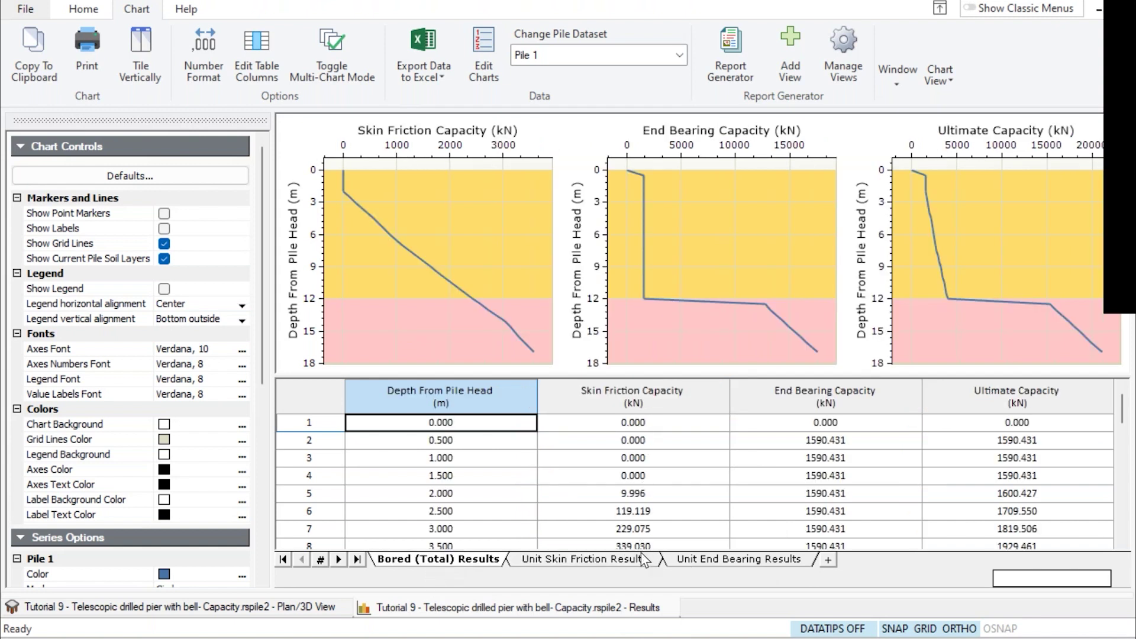
left_click(745, 559)
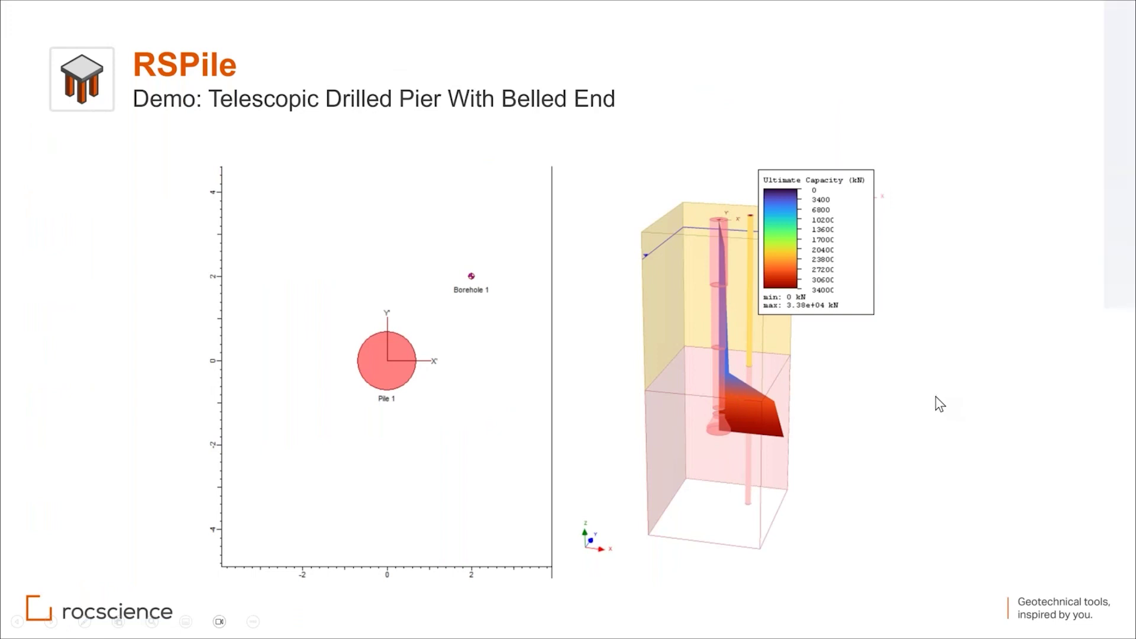
key("Right")
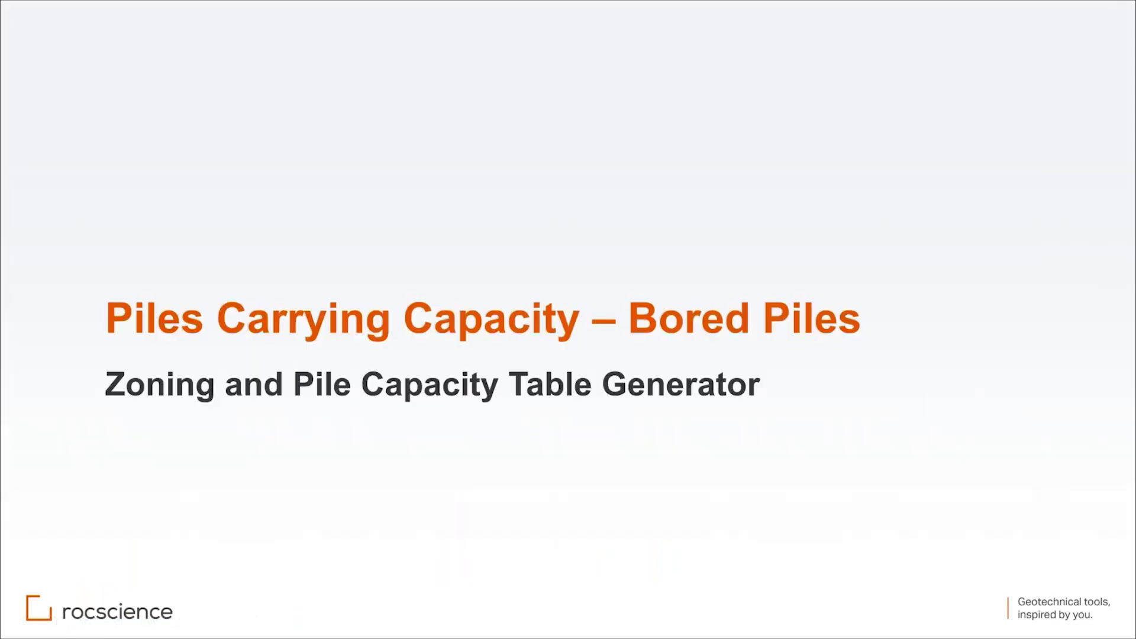
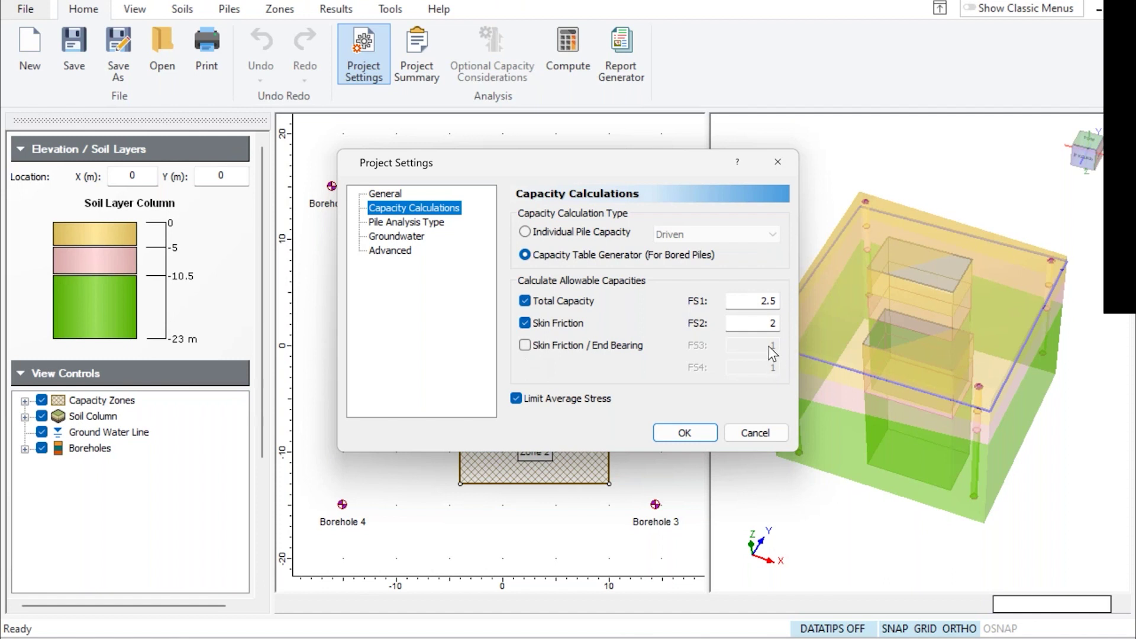
Examine the skin friction / end bearing factor option and the Auto and Custom pile discretization settings, and close the project settings without changes
left_click(524, 346)
left_click(525, 346)
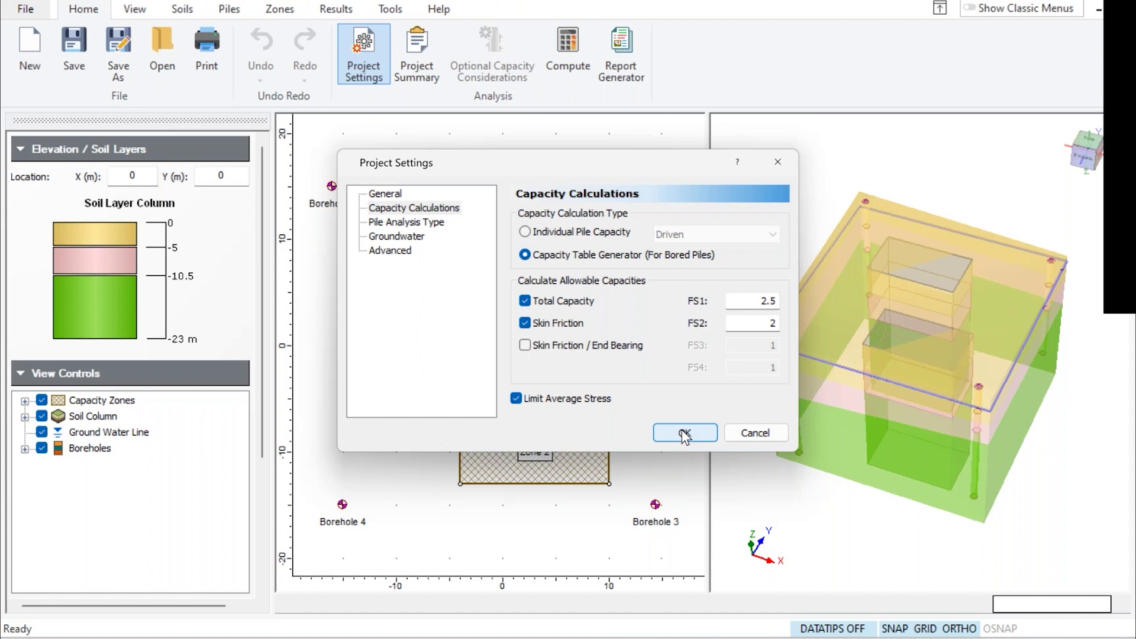
left_click(391, 252)
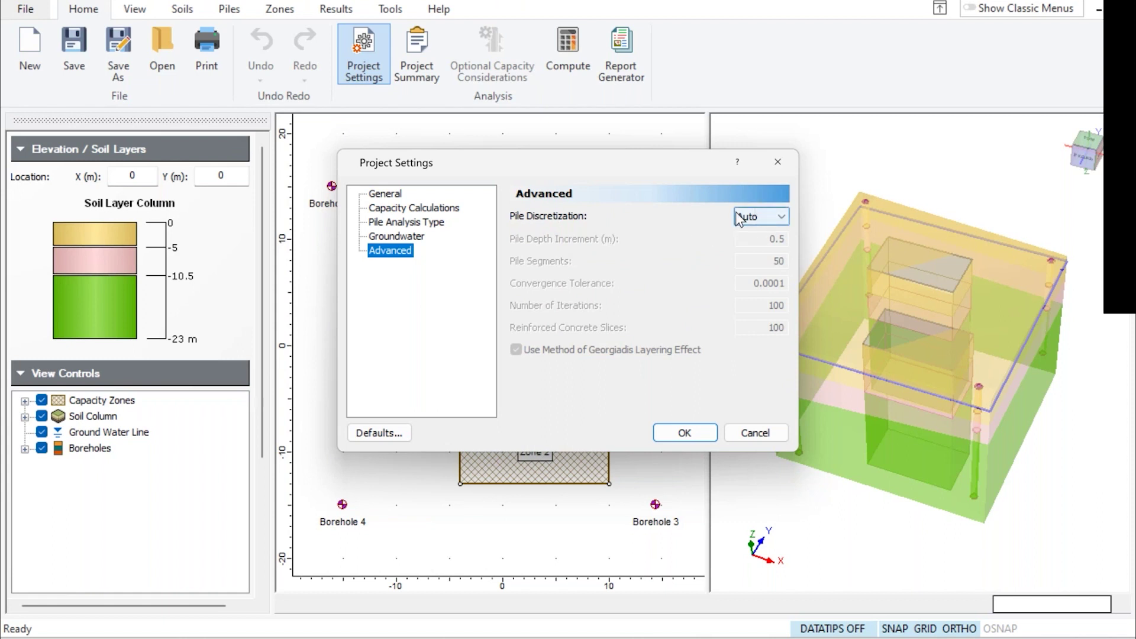
left_click(778, 216)
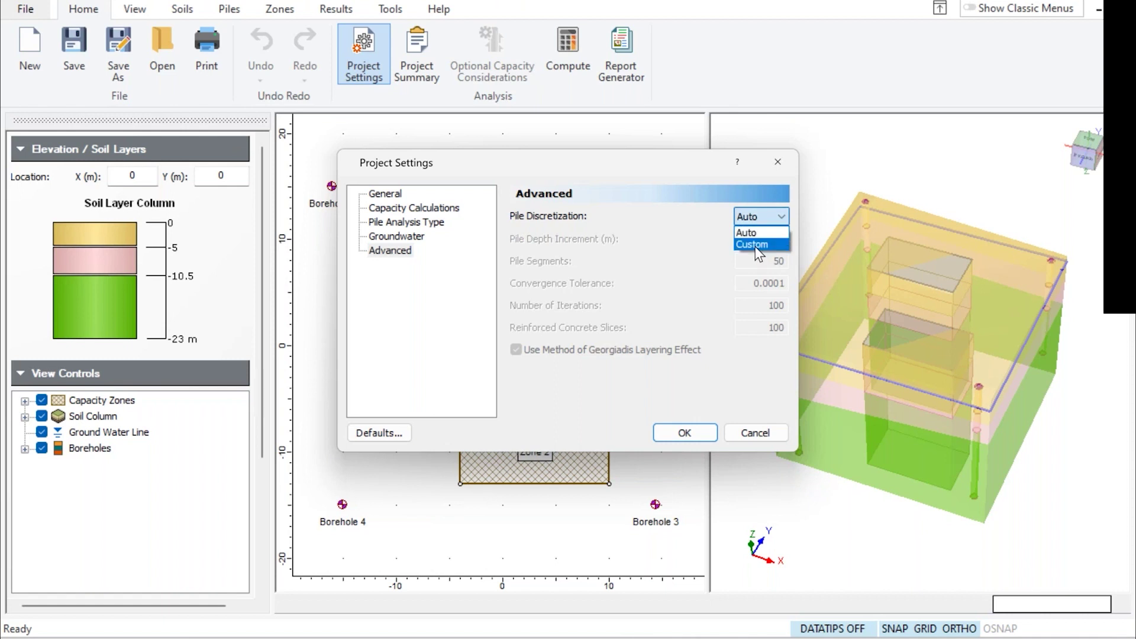
left_click(755, 245)
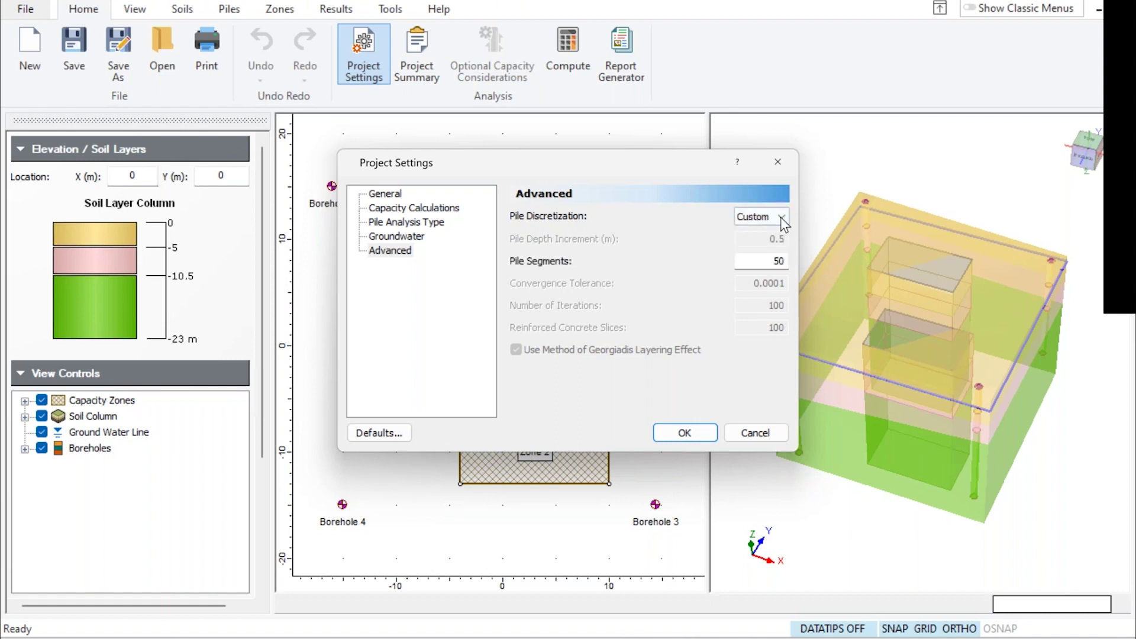
left_click(762, 234)
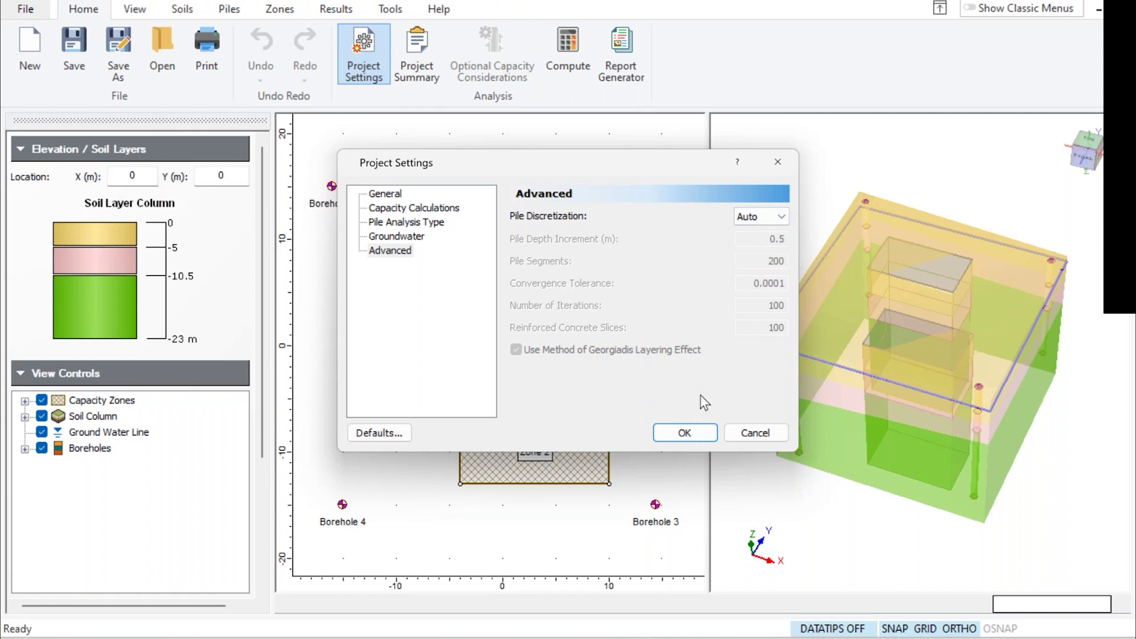
left_click(755, 434)
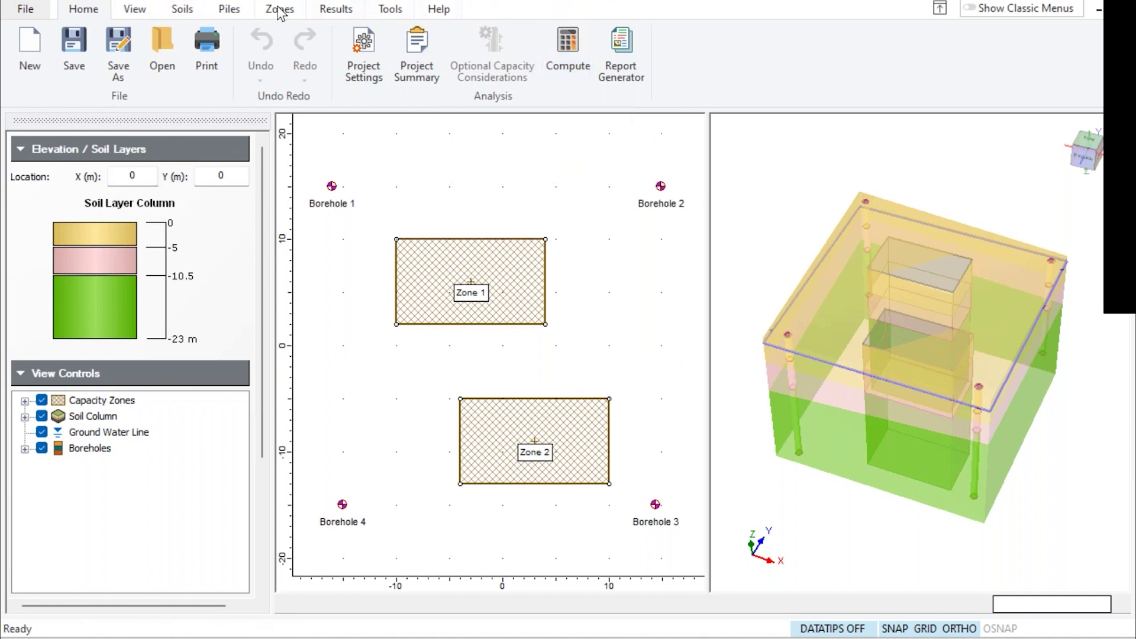
Review the section and length of Pile Type 1 in the two-zone model, and close the pile types without changes
left_click(142, 11)
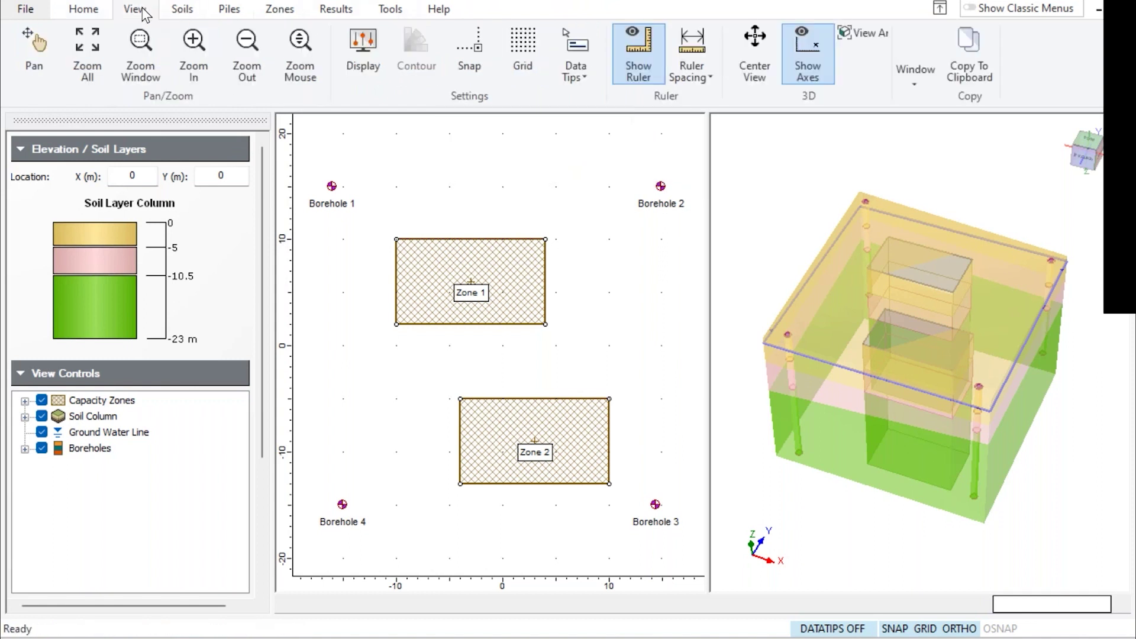
left_click(195, 16)
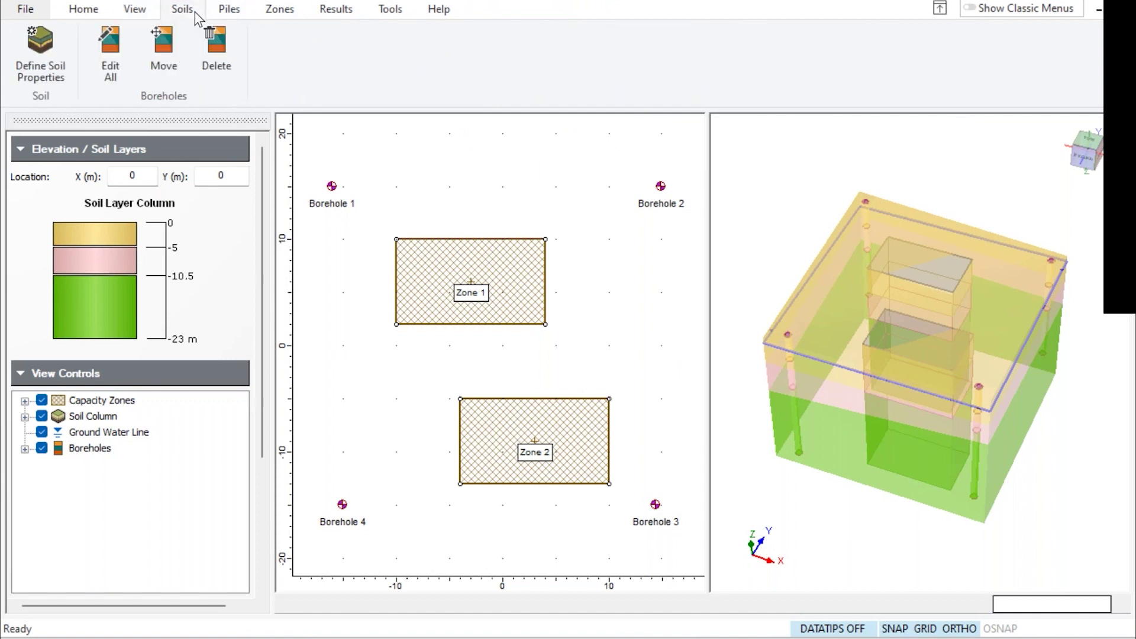
left_click(244, 9)
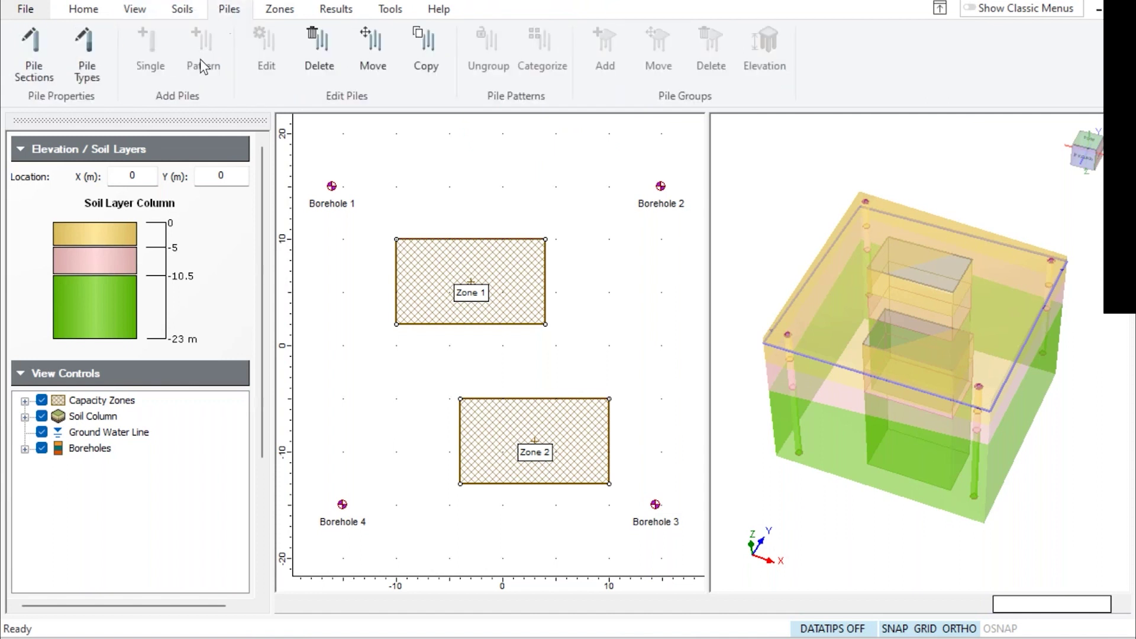
left_click(92, 40)
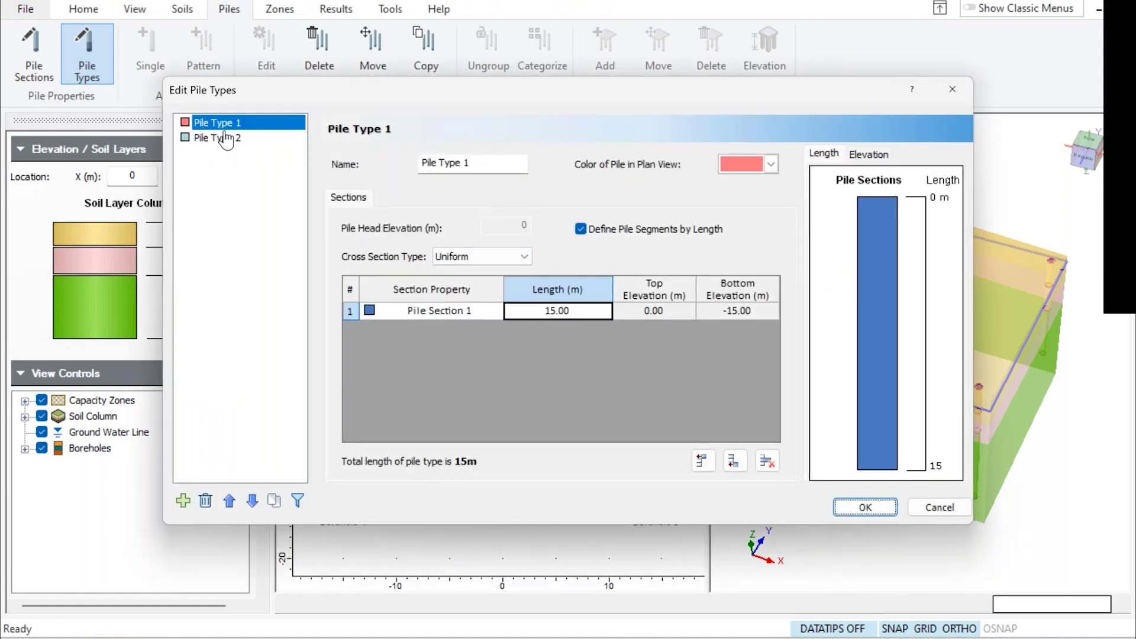
left_click(912, 507)
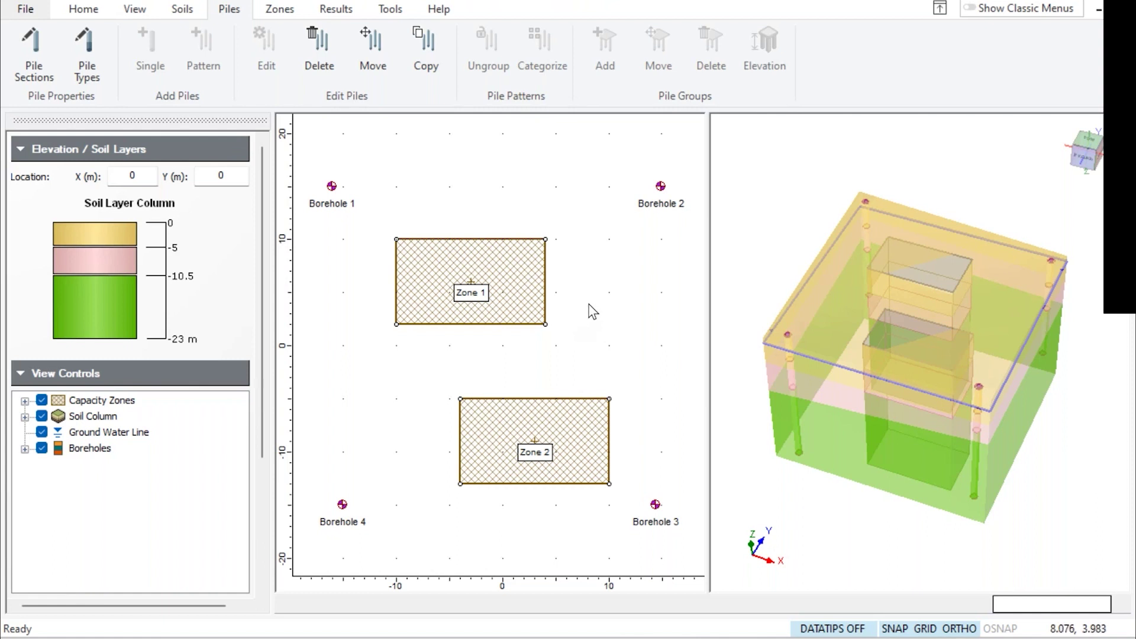
Review Zone 1's name and its bottom-left and top-right corner coordinates, and close the zone editor without changes
left_click(276, 16)
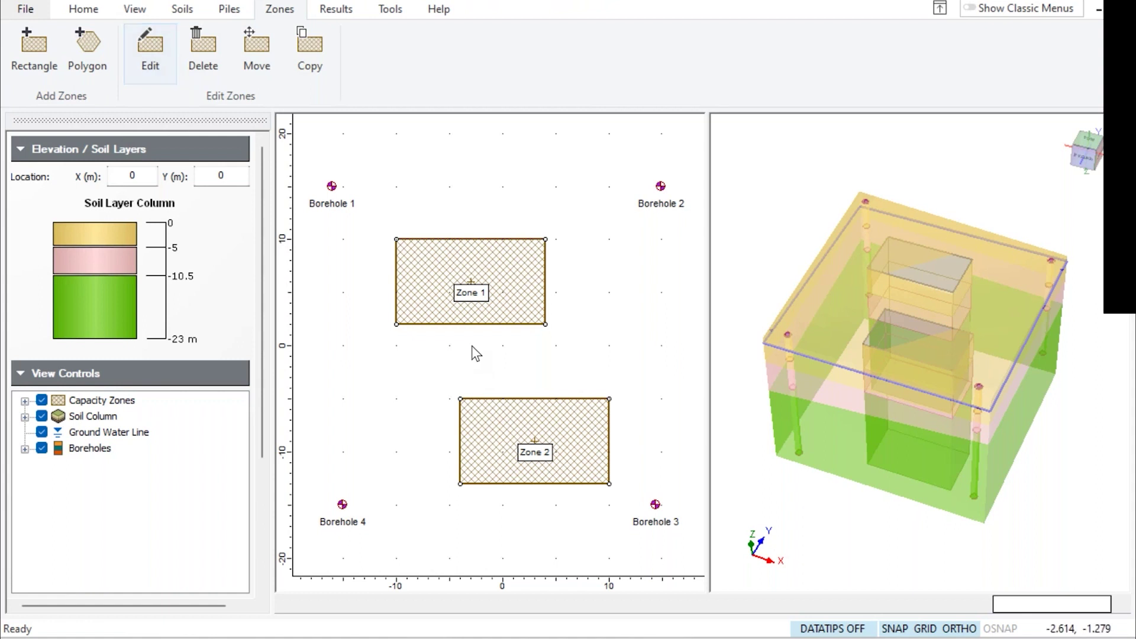
left_click(150, 56)
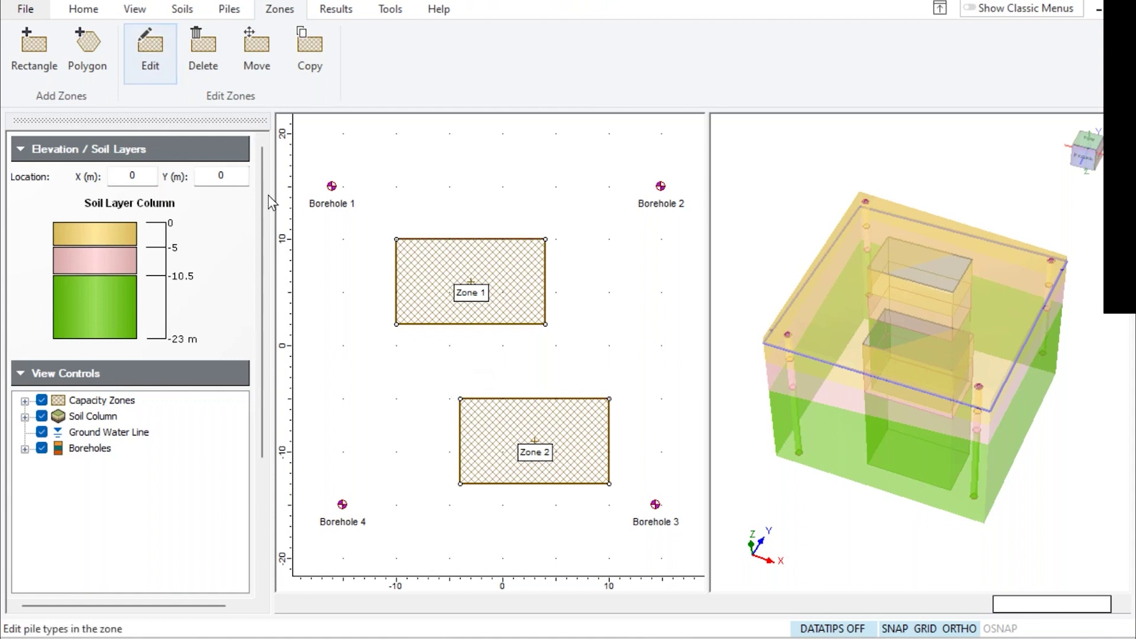
right_click(446, 239)
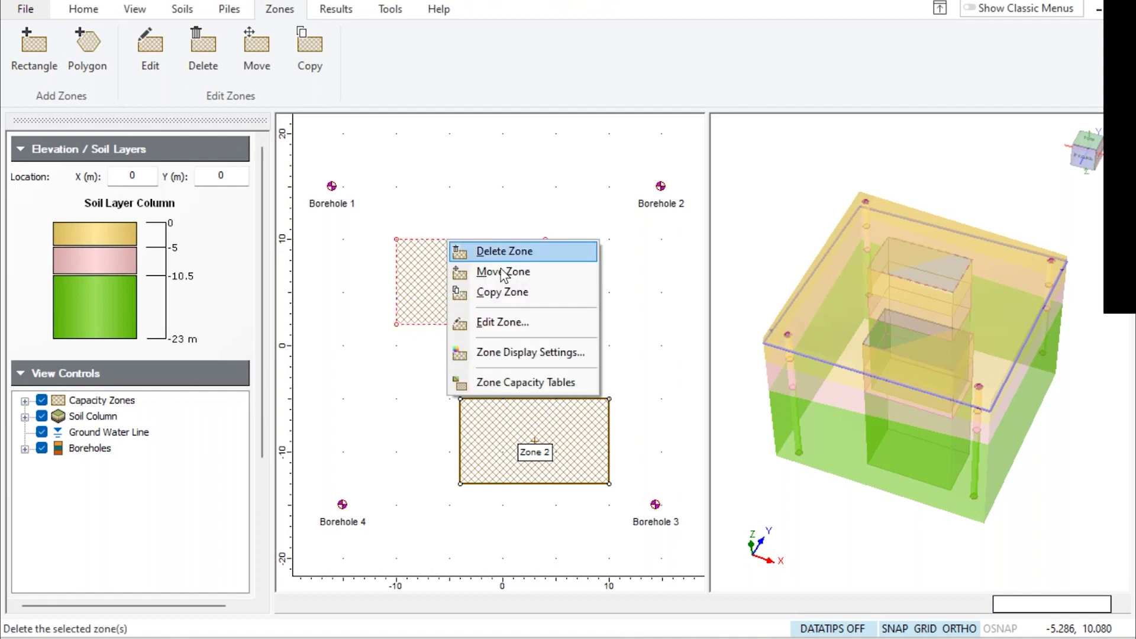
left_click(502, 324)
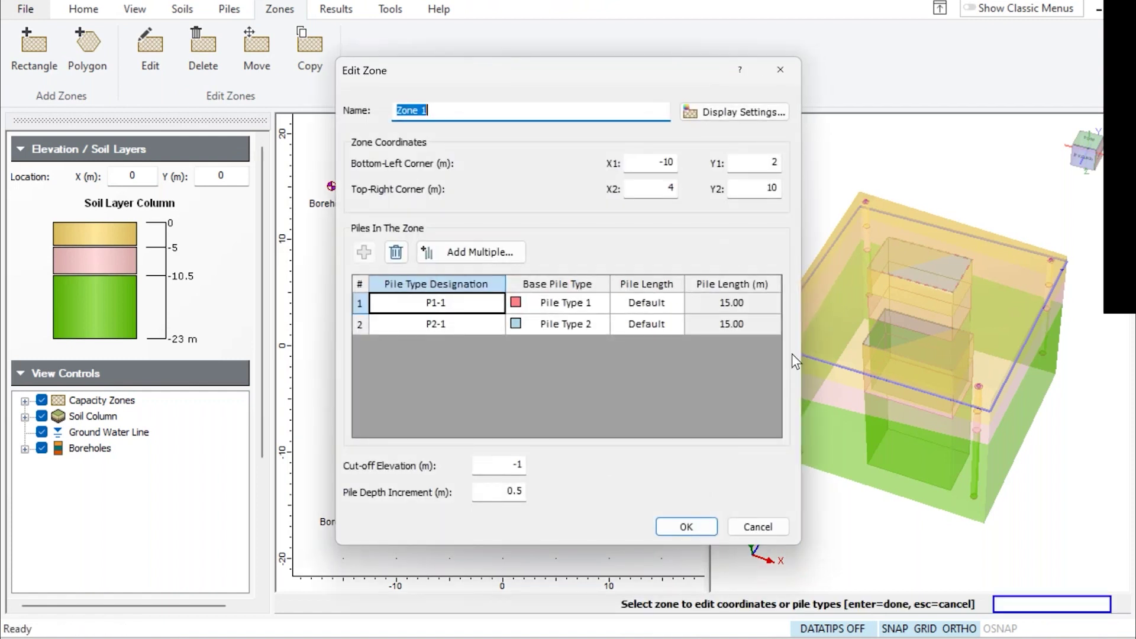
left_click(653, 164)
left_click(744, 164)
left_click(670, 187)
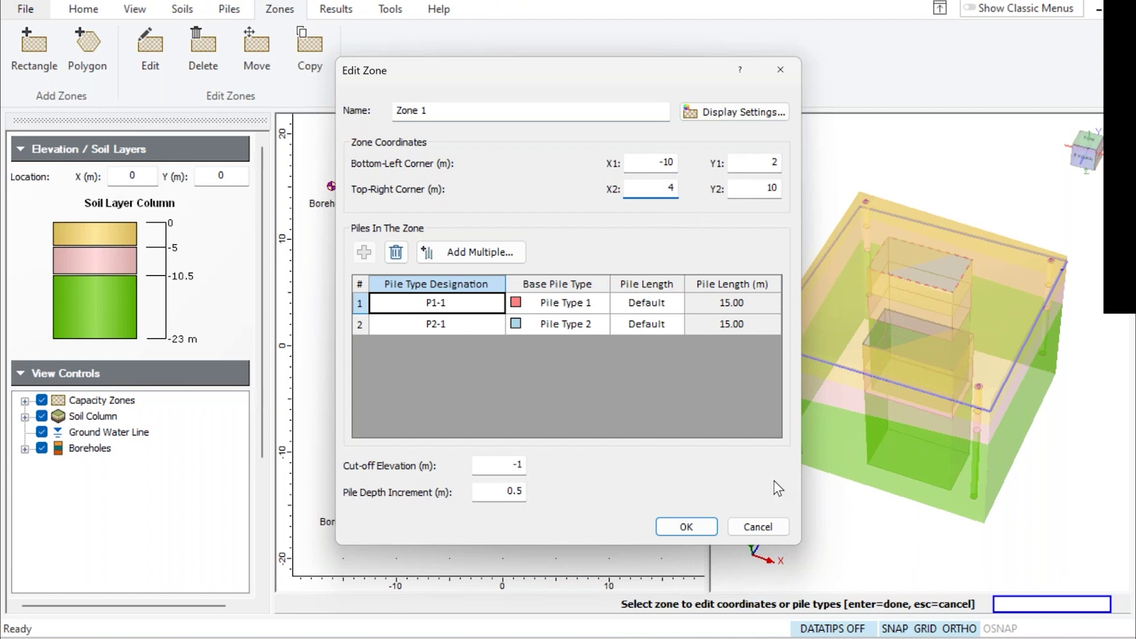
left_click(769, 527)
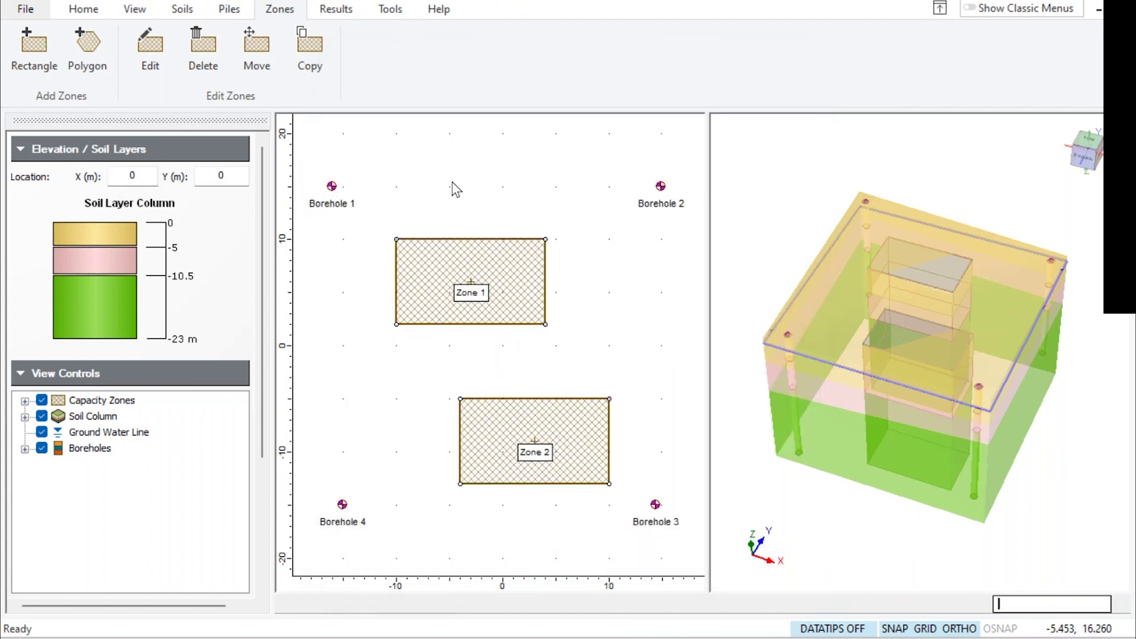
Examine Zone 1's pile type designations, Default and Custom pile length options, cut-off elevation and pile depth increment
right_click(452, 184)
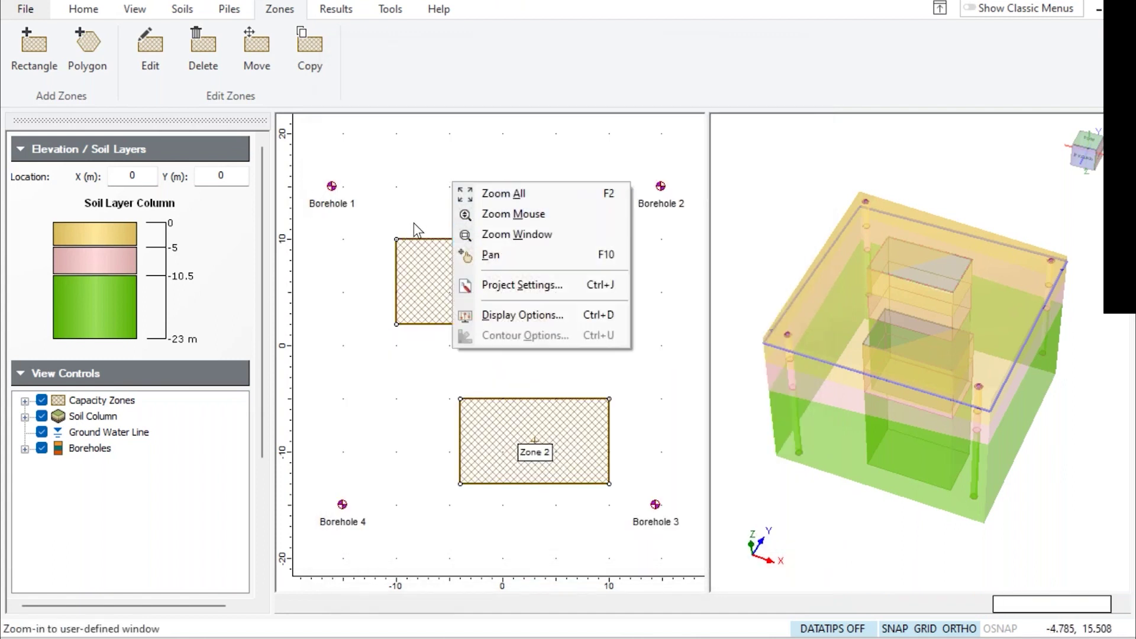
left_click(408, 244)
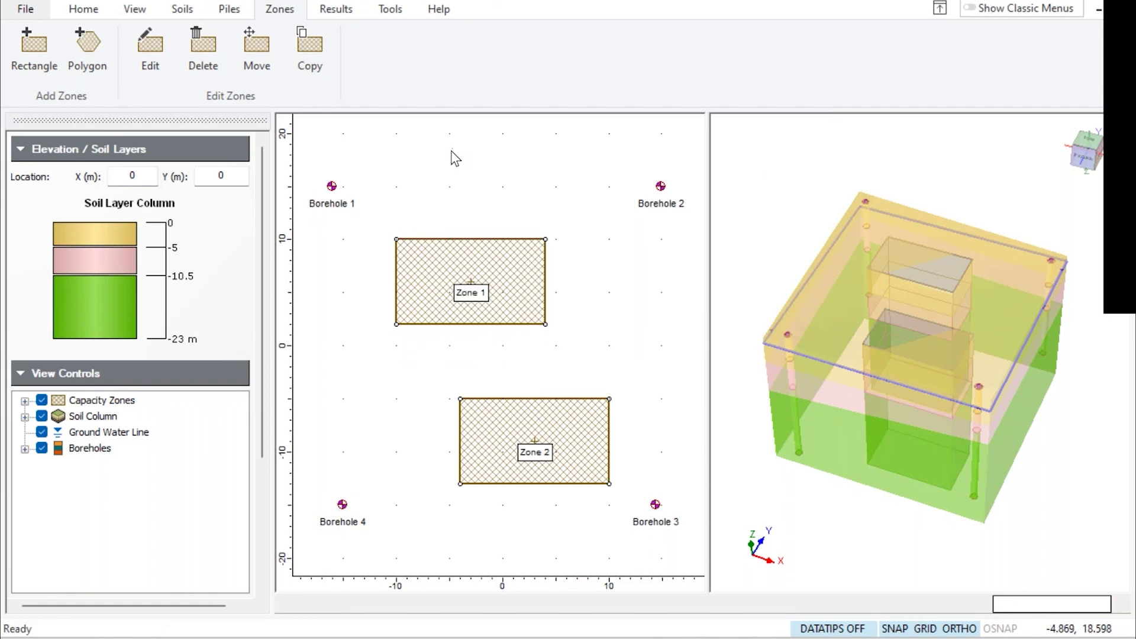
right_click(501, 246)
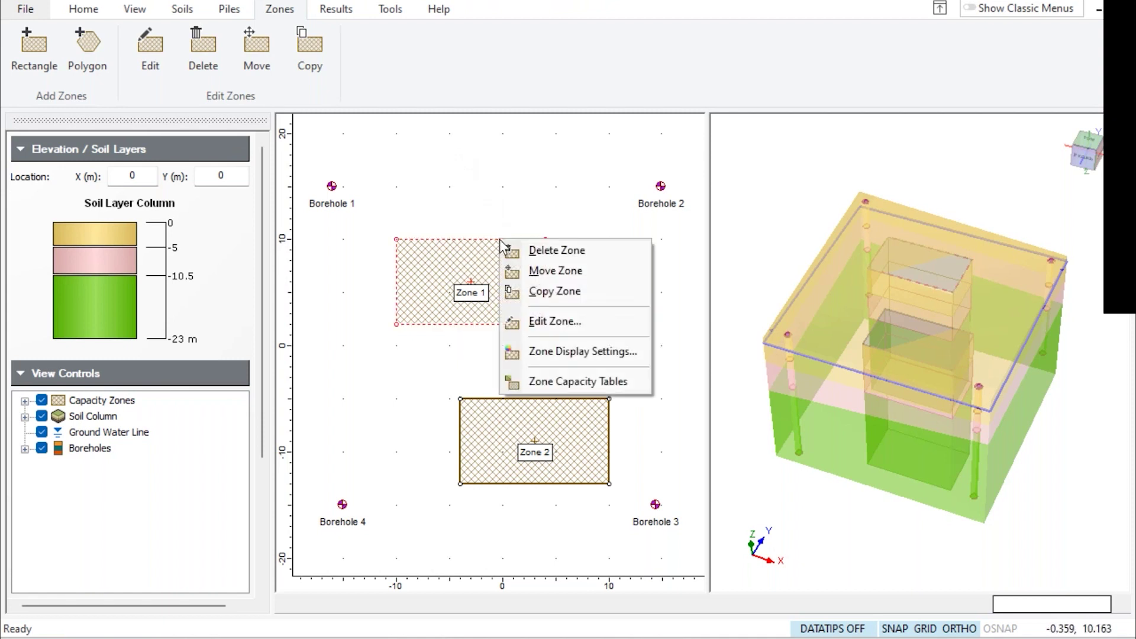
left_click(562, 324)
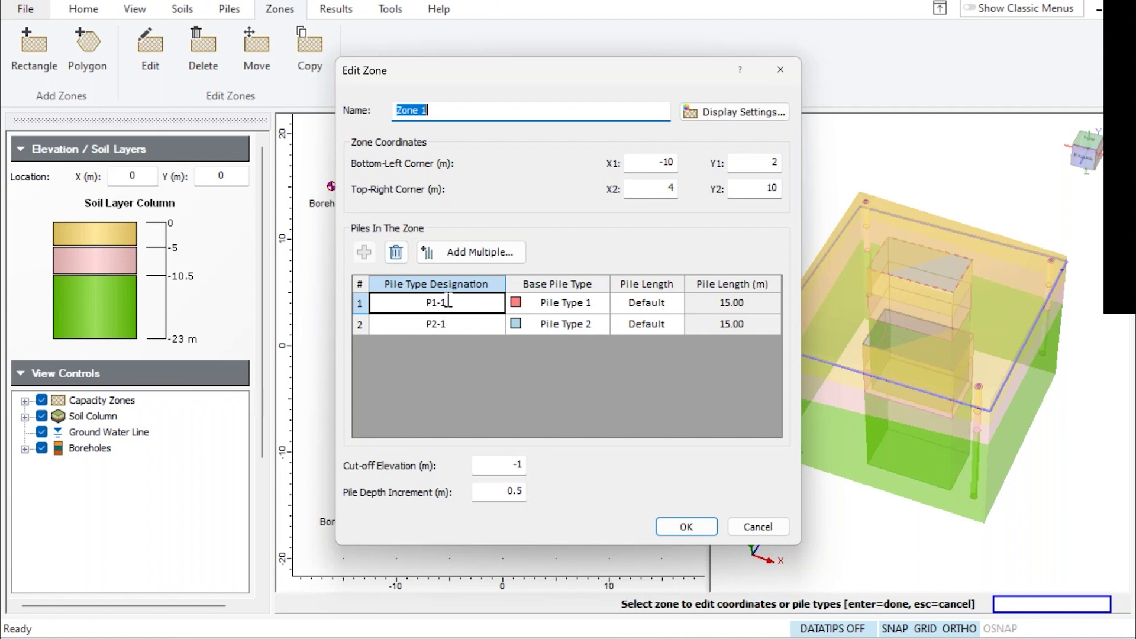
left_click(424, 302)
left_click(462, 302)
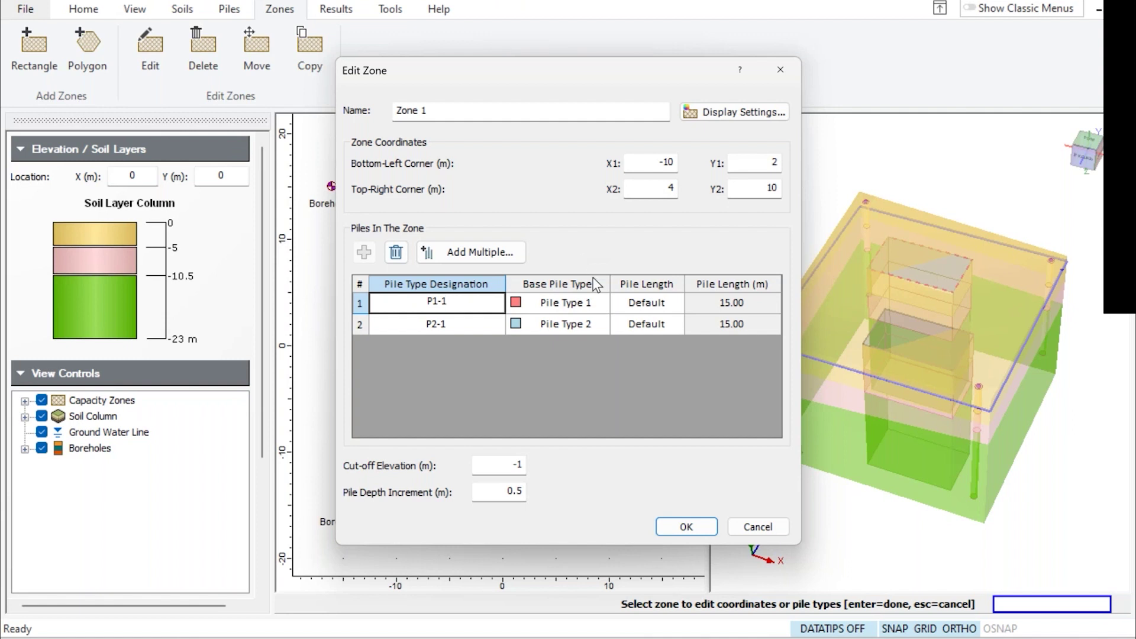
left_click(656, 306)
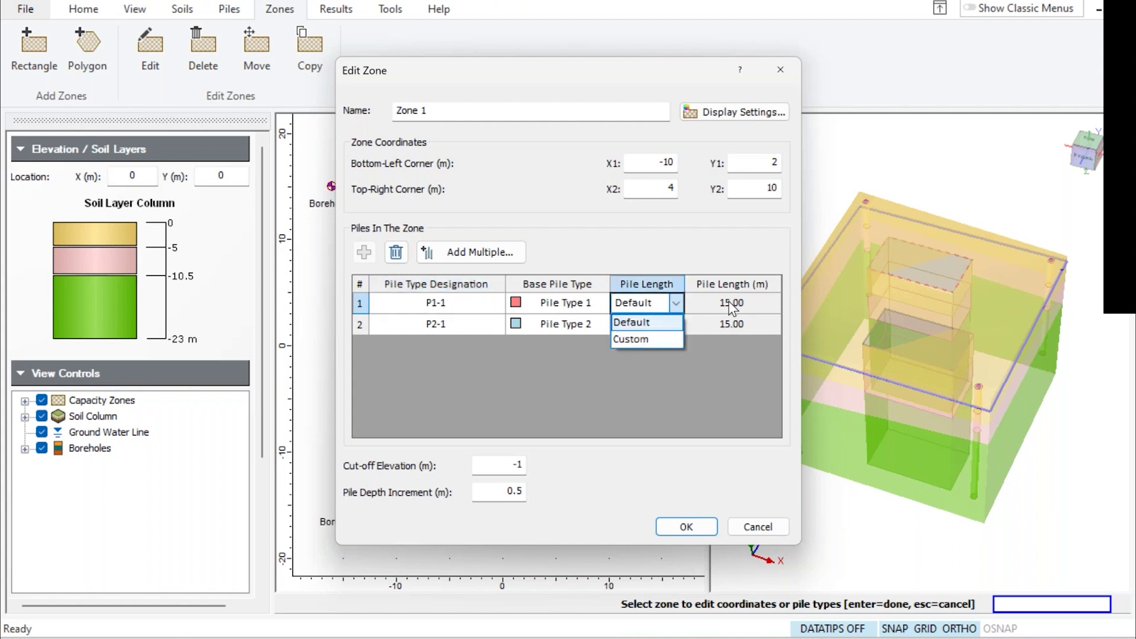
left_click(680, 303)
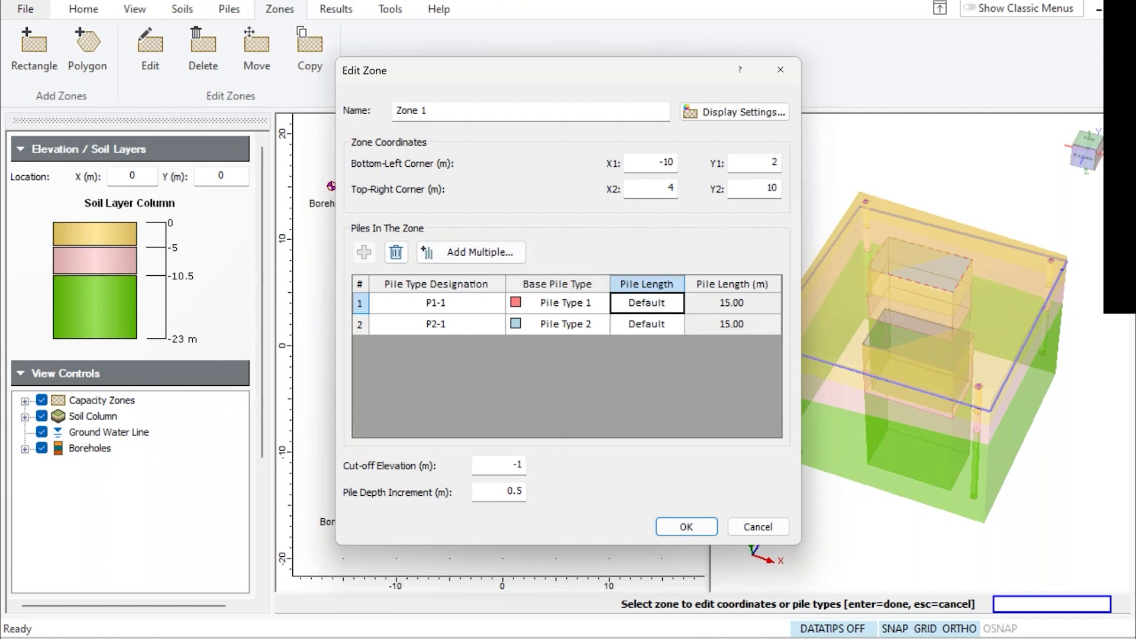
left_click_drag(510, 462, 534, 462)
key("Tab")
Examine Zone 1's display options, including the hatch patterns, and close the display options and zone editor without changes
left_click(740, 115)
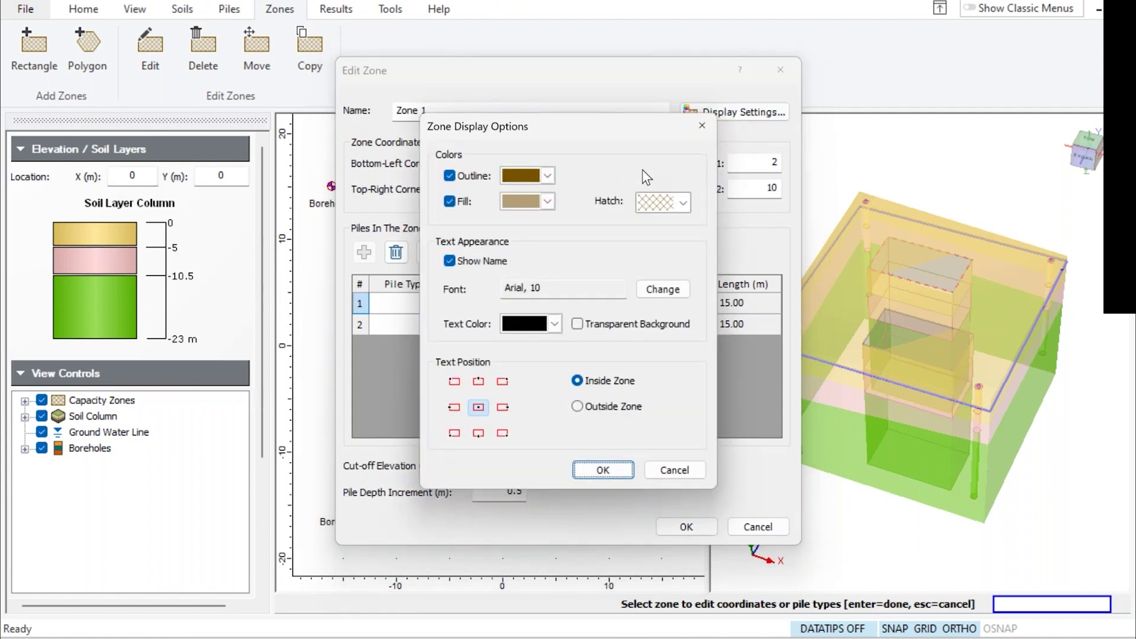
left_click(683, 202)
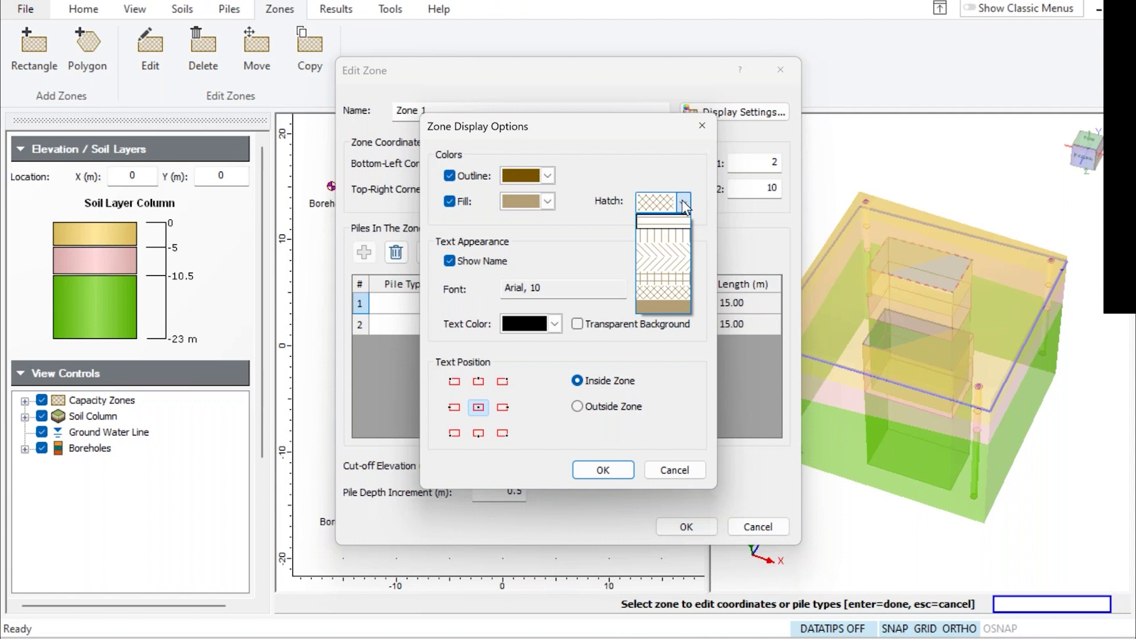
left_click(681, 201)
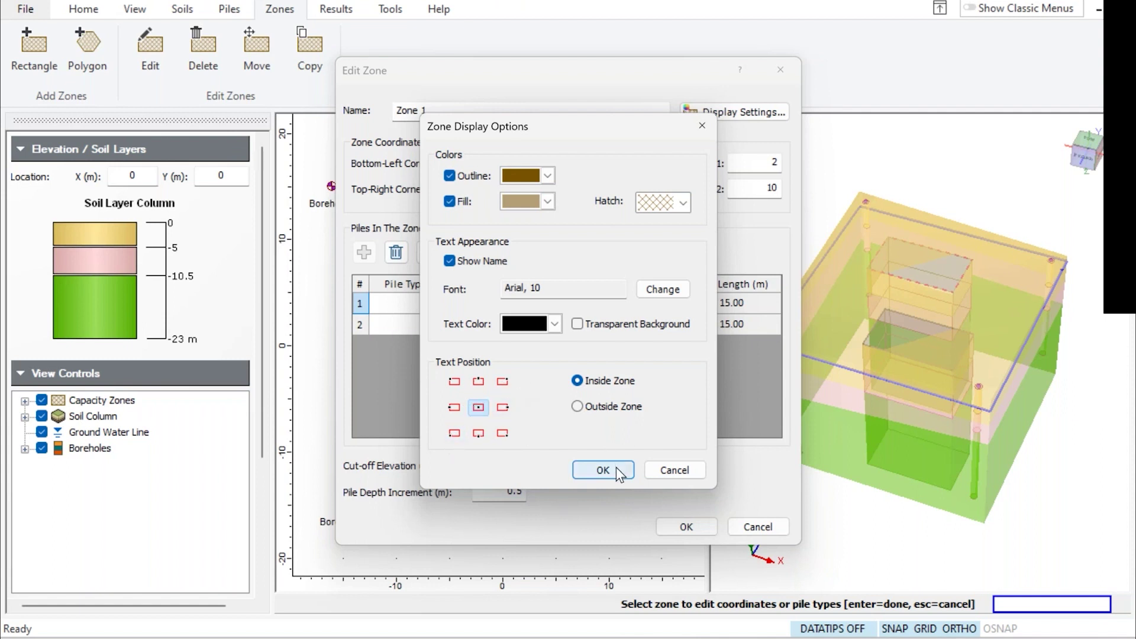
left_click(674, 469)
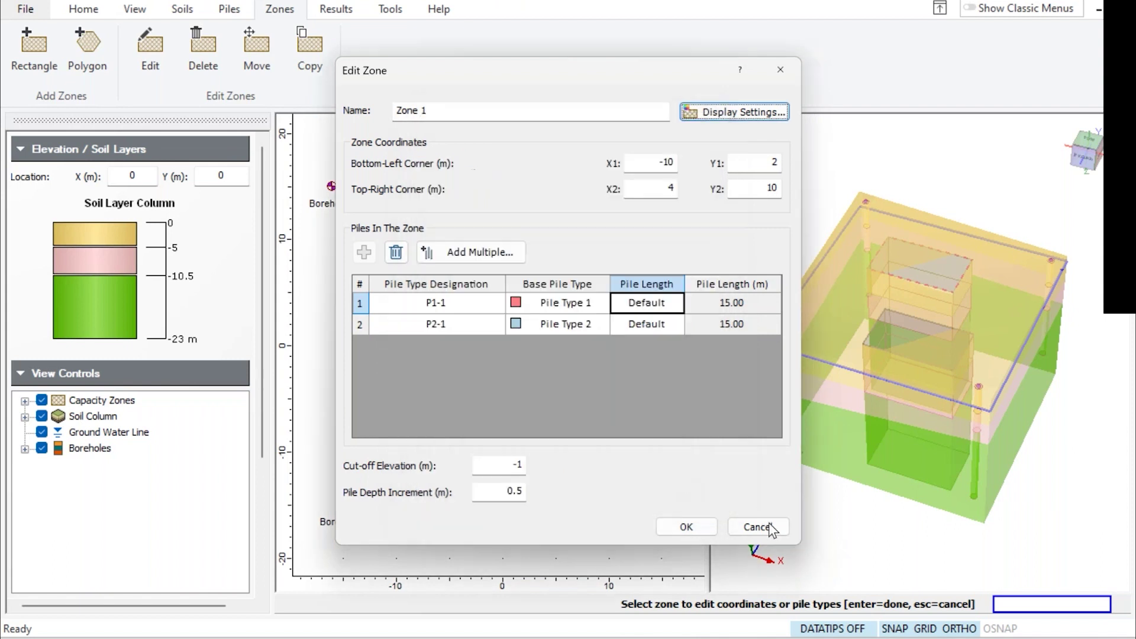
left_click(768, 527)
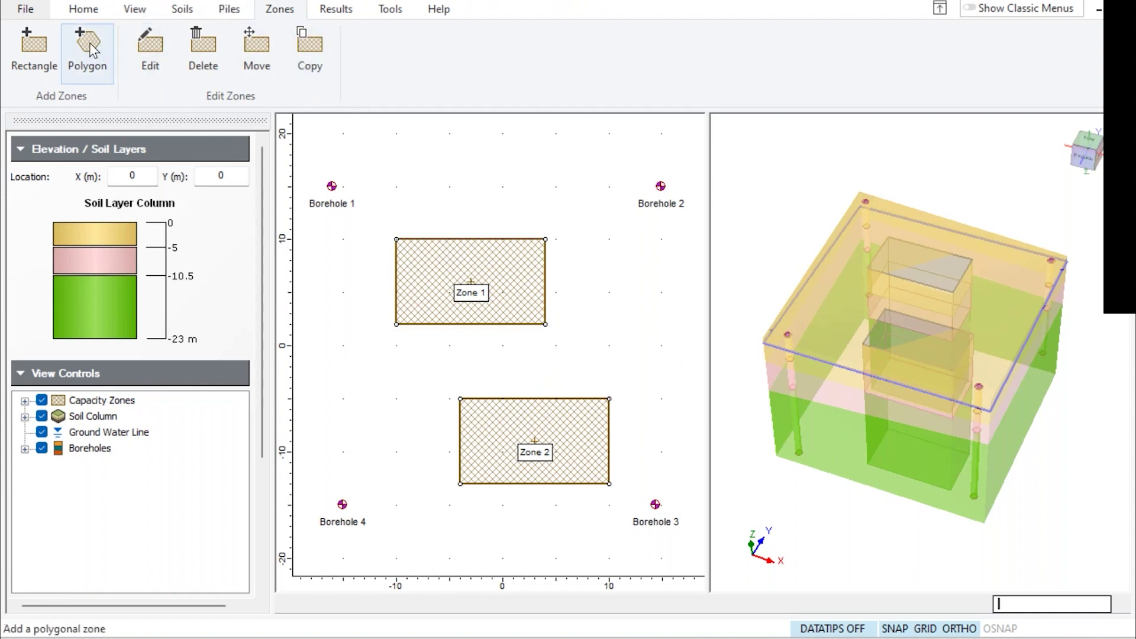
Add a rectangular Zone 3 with Pile Type 1 above Zone 1 in the plan view, and delete it
left_click(38, 49)
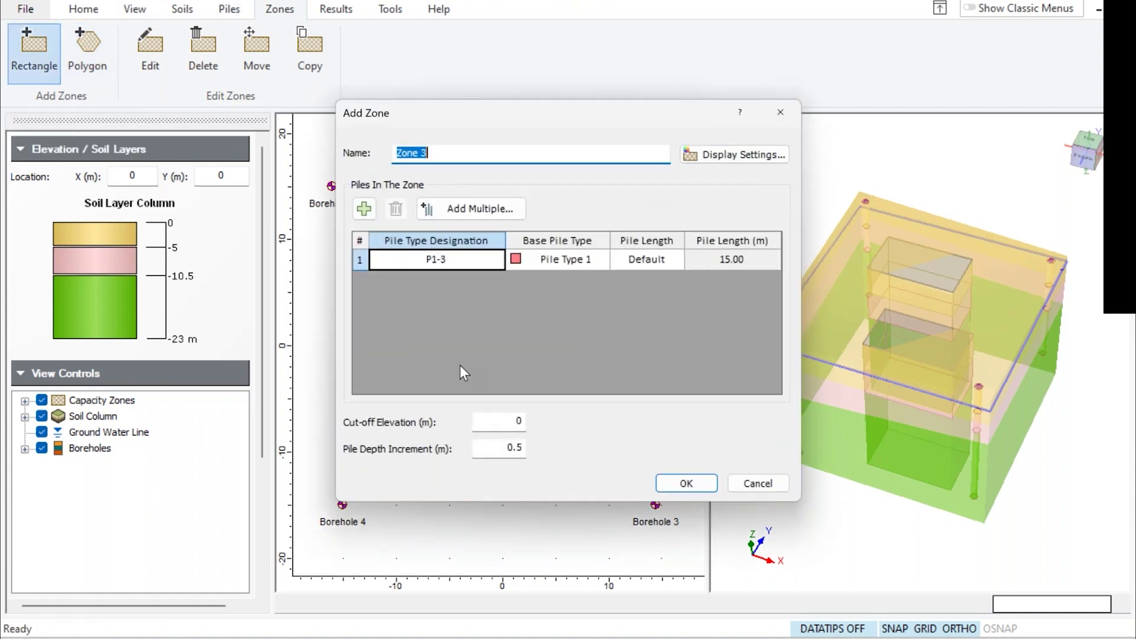
left_click(681, 485)
left_click(476, 159)
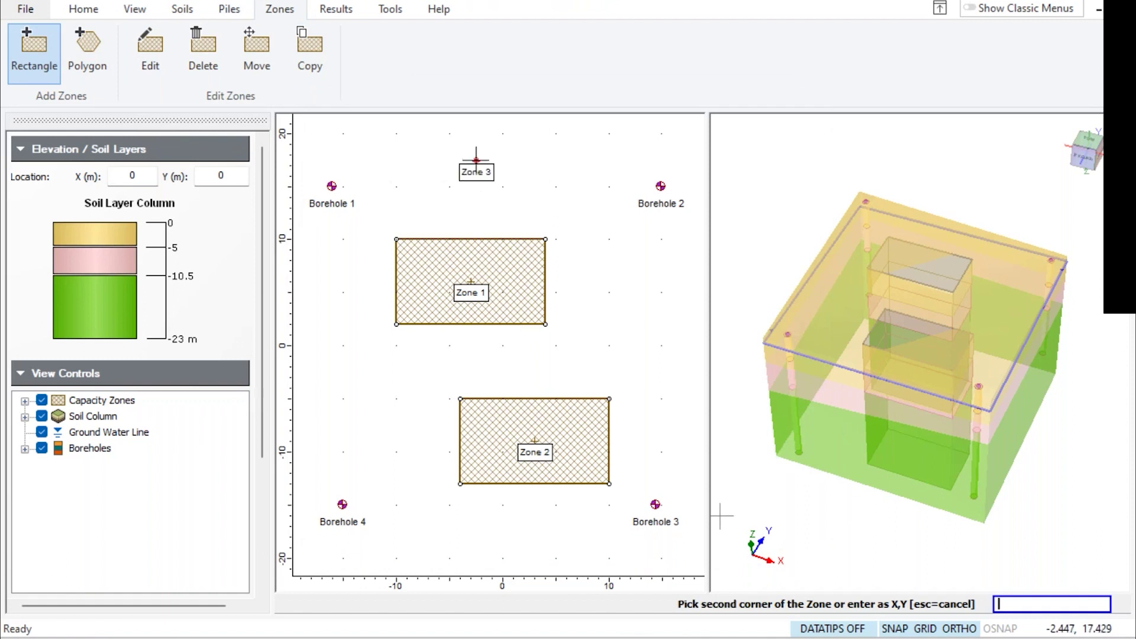
left_click(574, 206)
right_click(571, 190)
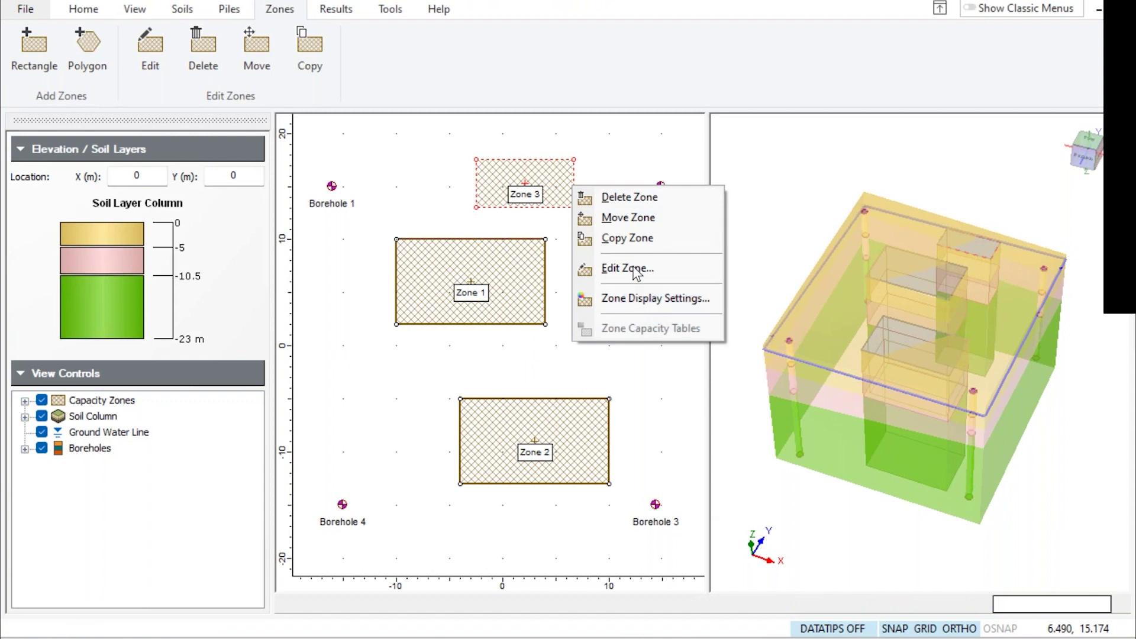
left_click(630, 197)
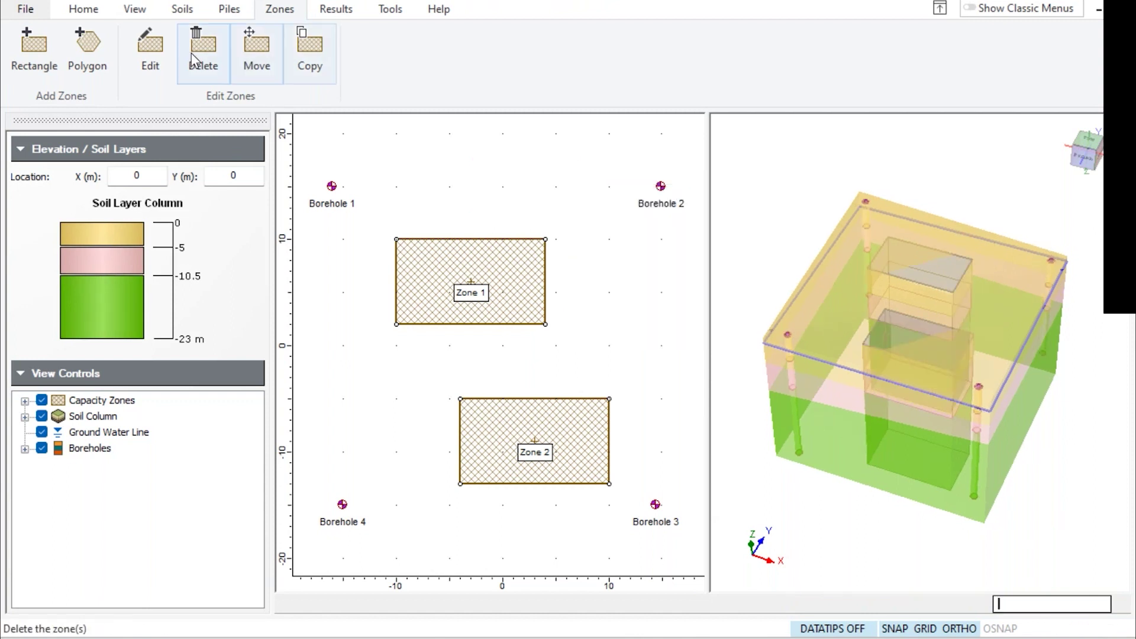
Add a triangular polygon Zone 3 with Pile Type 1 above Zone 1 in the plan view, and delete it
left_click(102, 42)
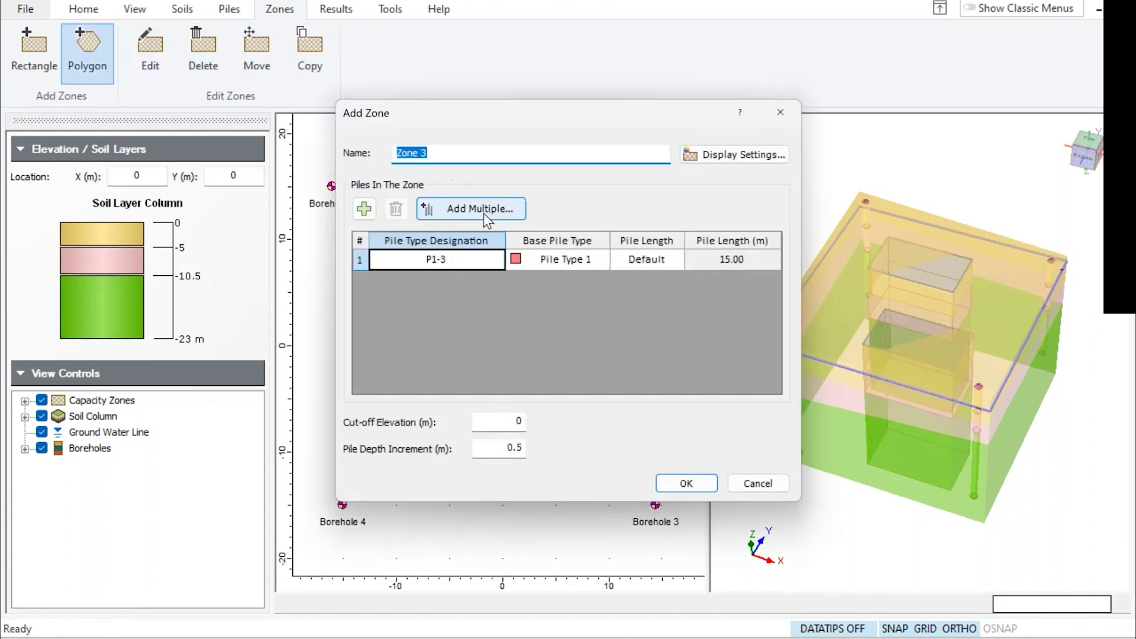
left_click(685, 482)
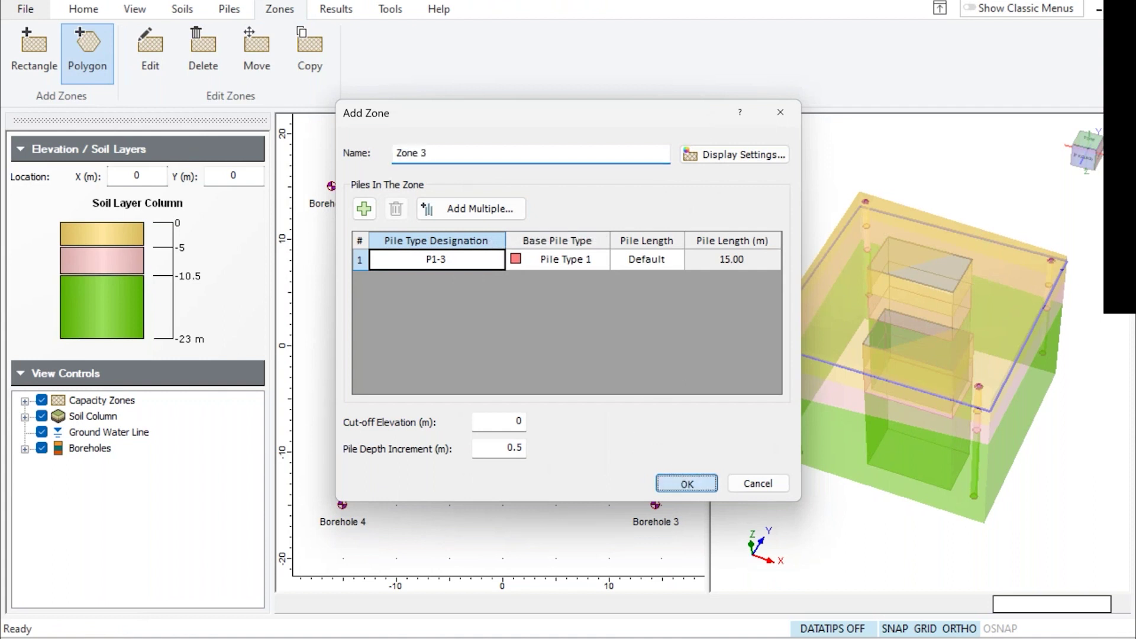
left_click(520, 138)
left_click(571, 181)
left_click(499, 199)
left_click(520, 138)
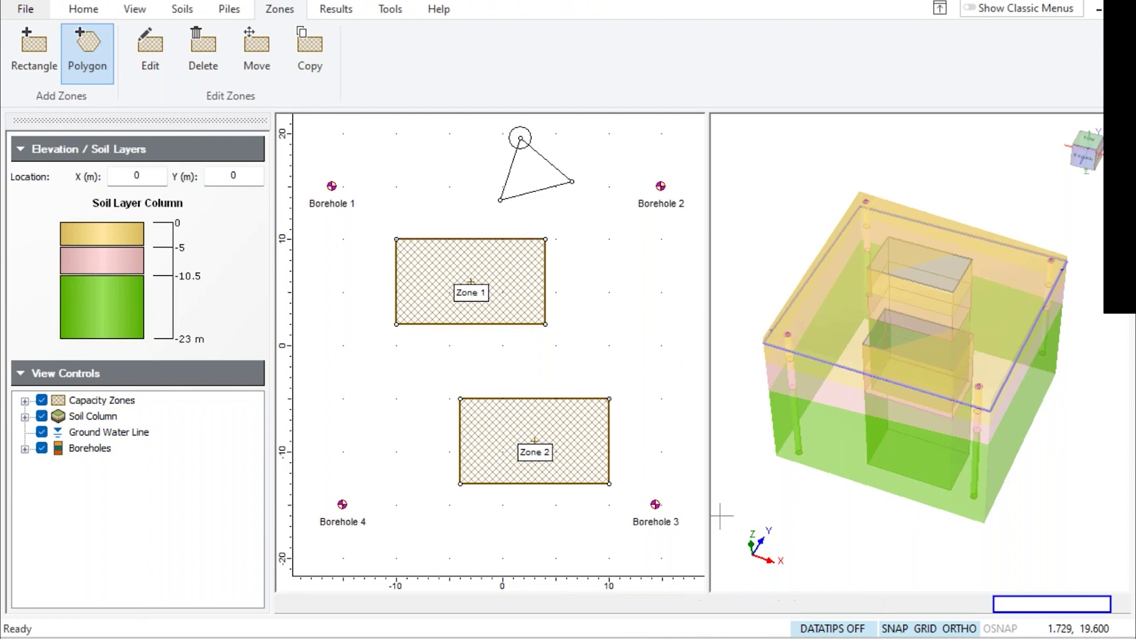
right_click(556, 185)
left_click(613, 196)
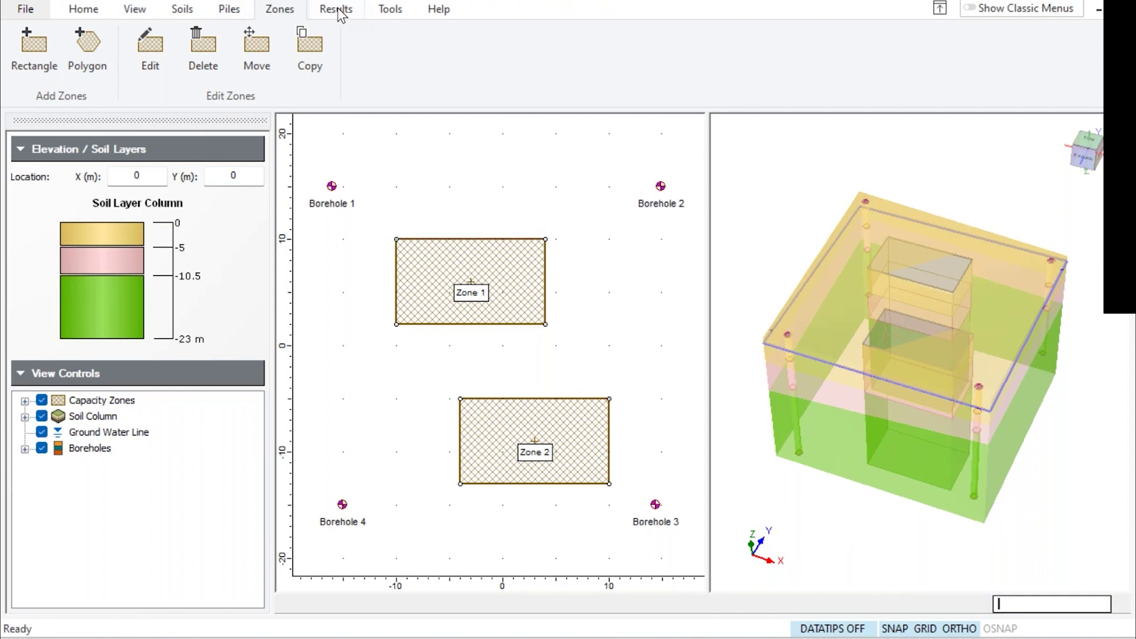
Generate the capacity graphs and tables for Zone 1, and check the available datasets while keeping Zone 1 selected
left_click(339, 11)
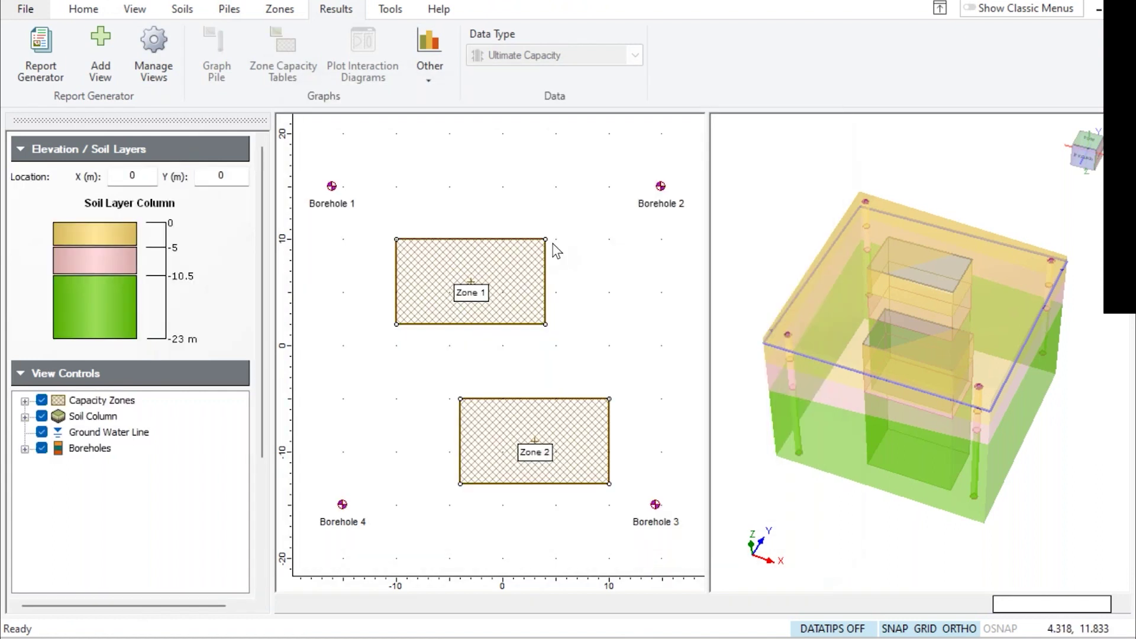
right_click(544, 282)
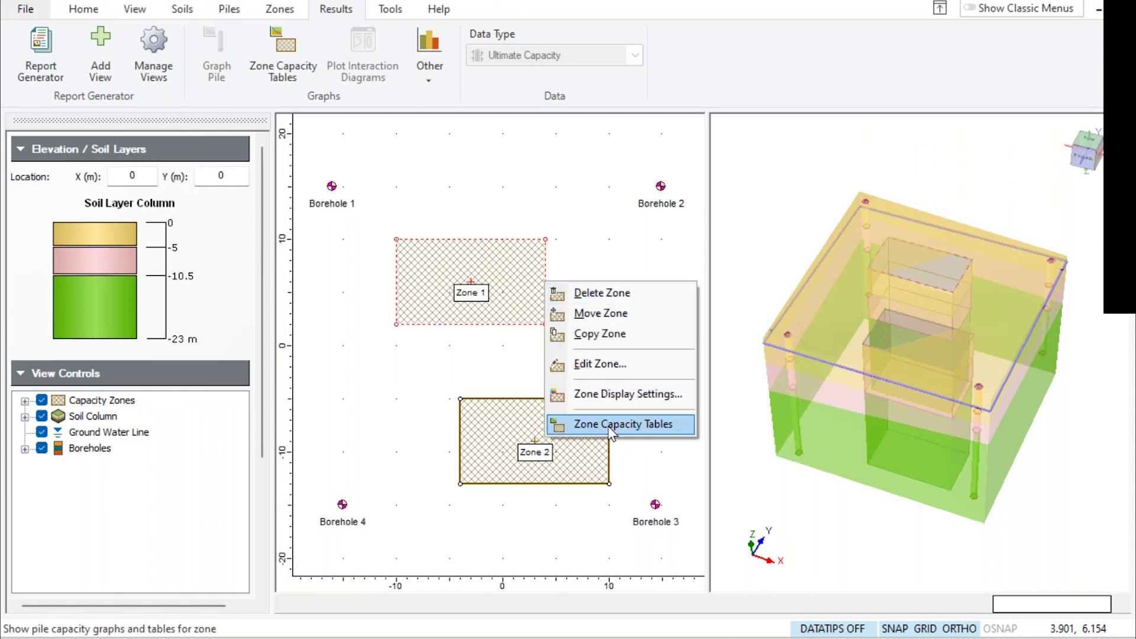
left_click(546, 195)
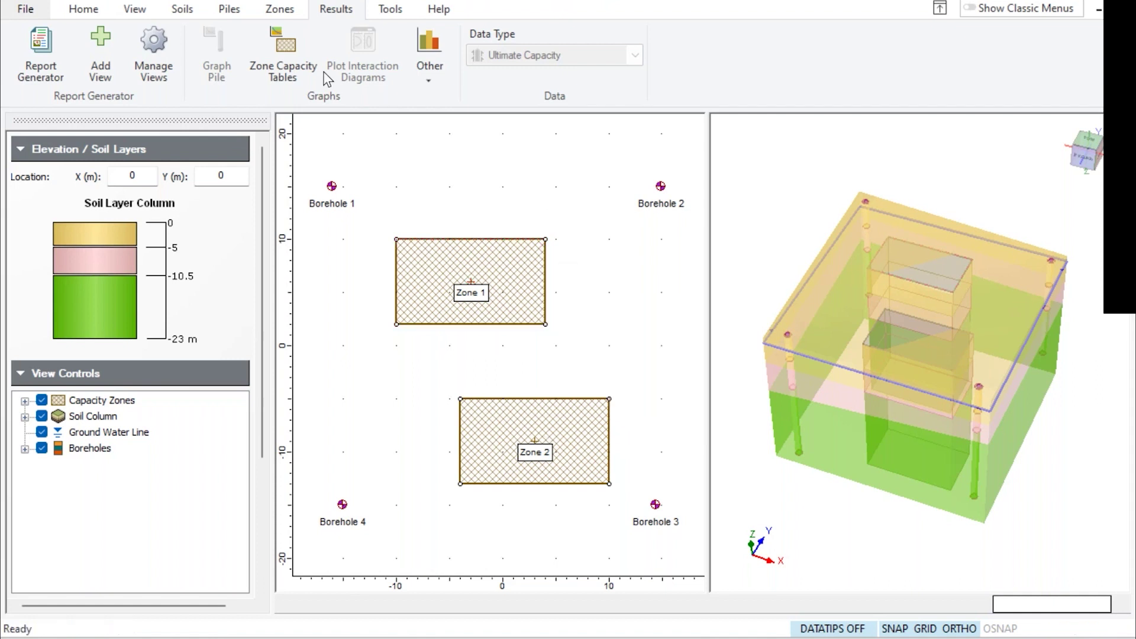
left_click(272, 43)
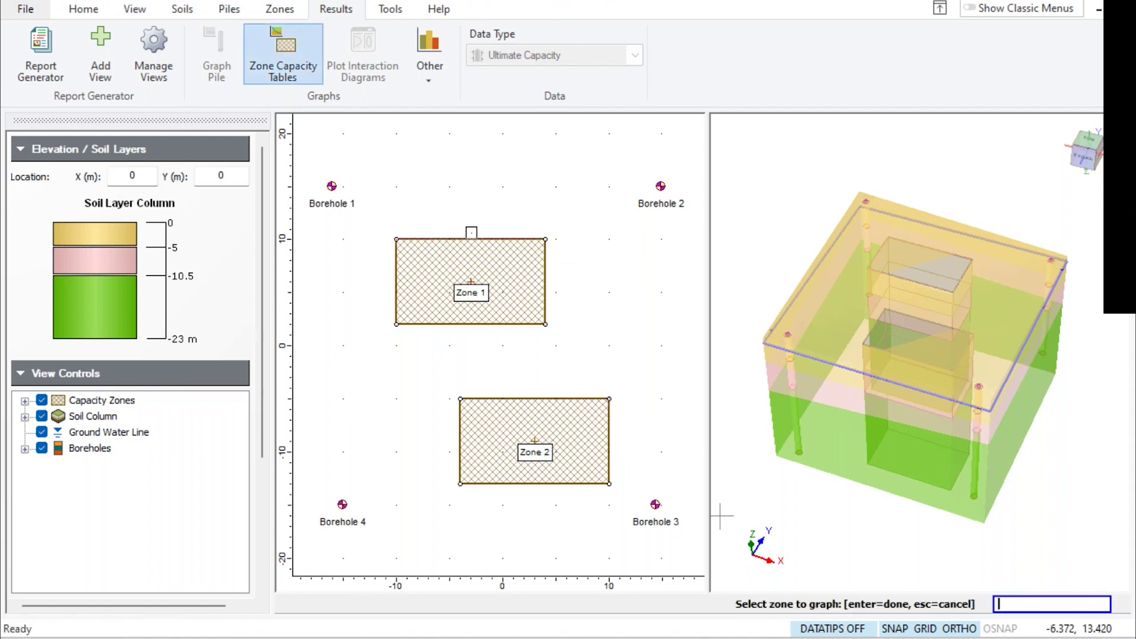
left_click(474, 264)
key("Return")
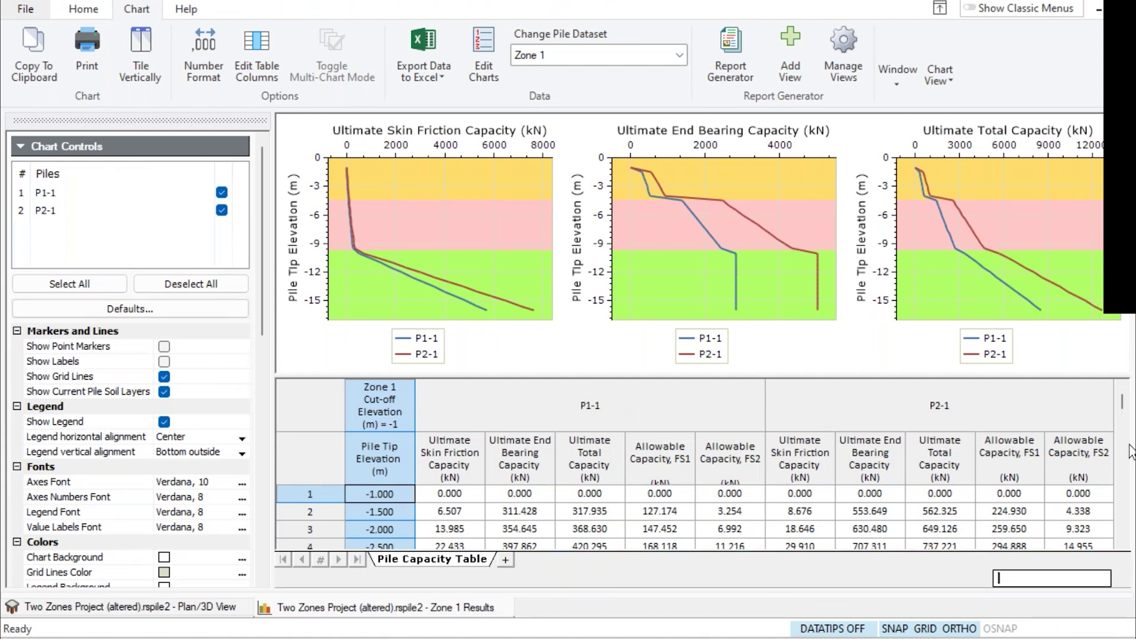
left_click(604, 54)
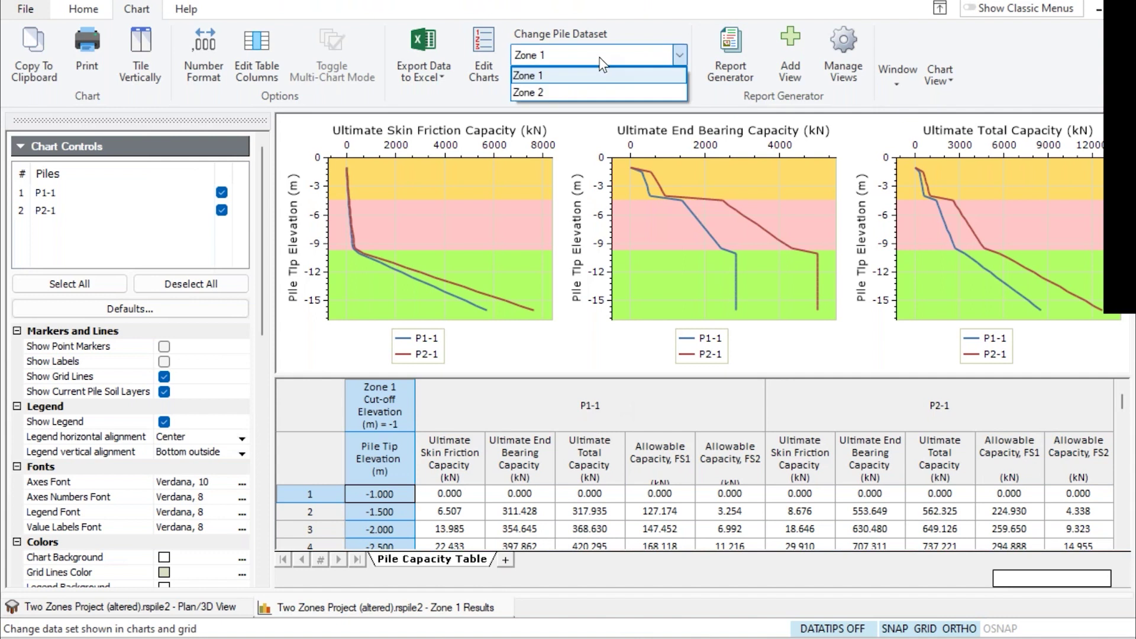
left_click(655, 76)
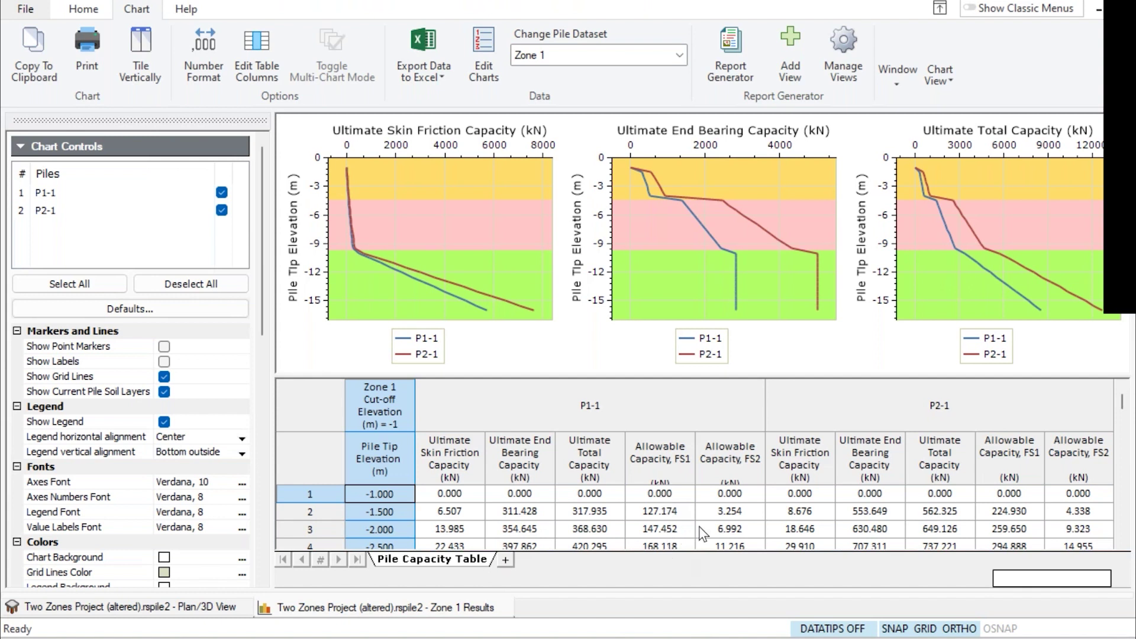
Add a fourth chart showing Allowable Capacity, FS1 to the Zone 1 results
right_click(778, 205)
left_click(825, 257)
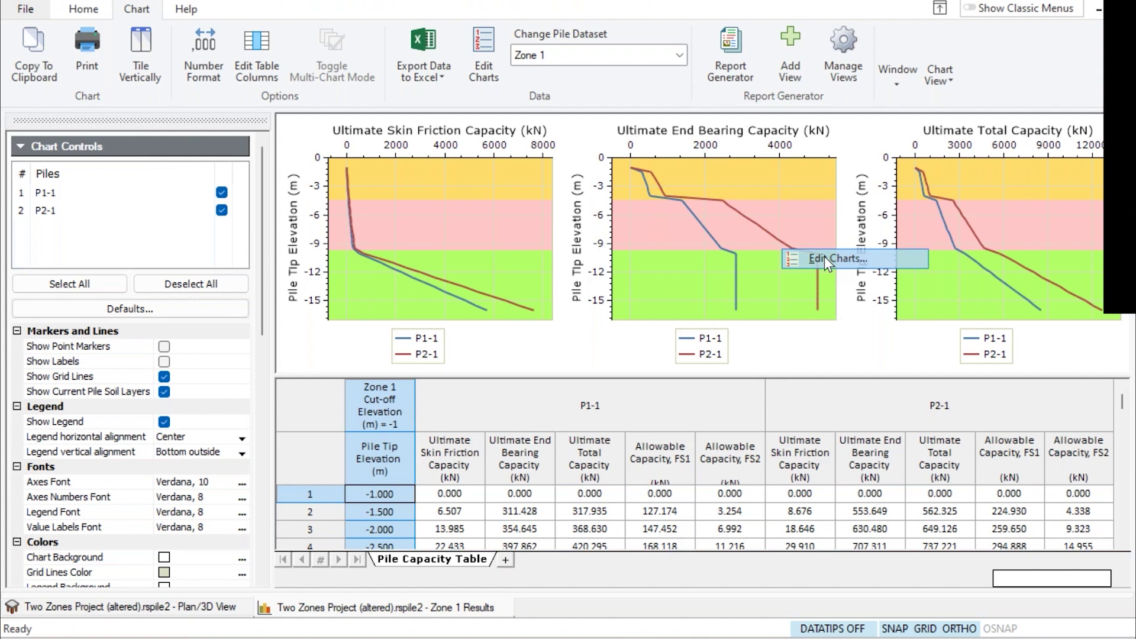
left_click(457, 384)
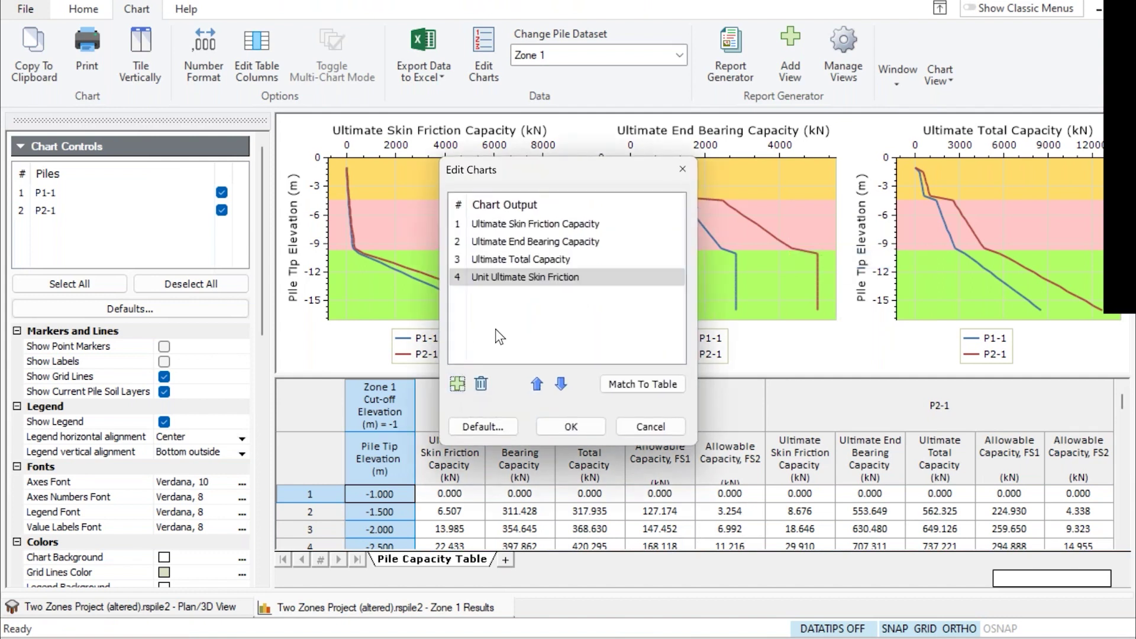
left_click(530, 281)
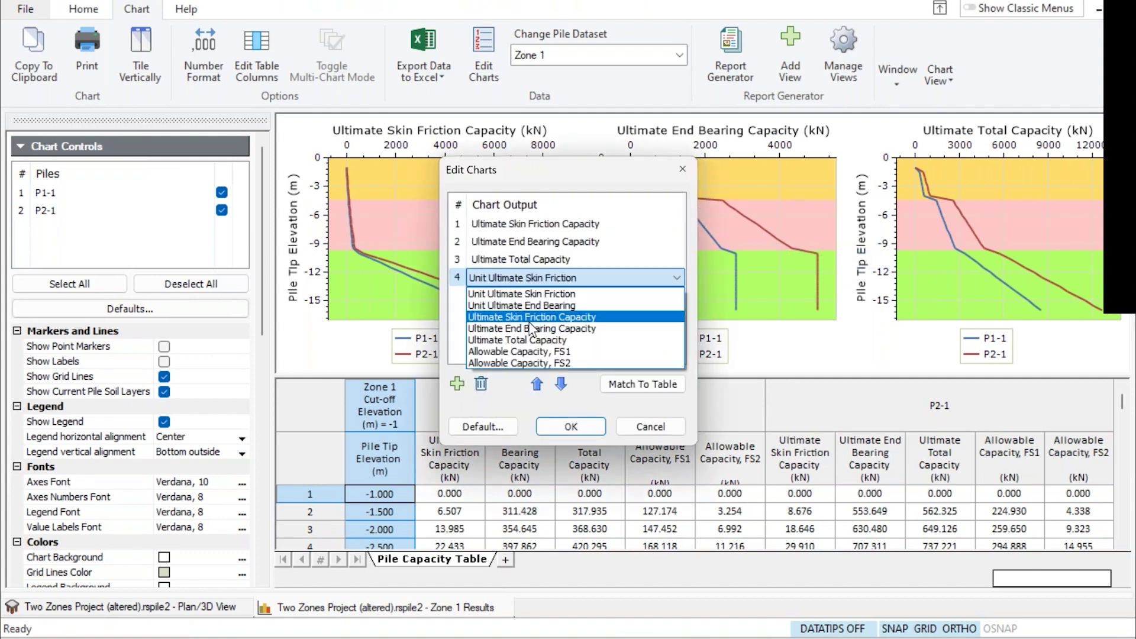
left_click(531, 351)
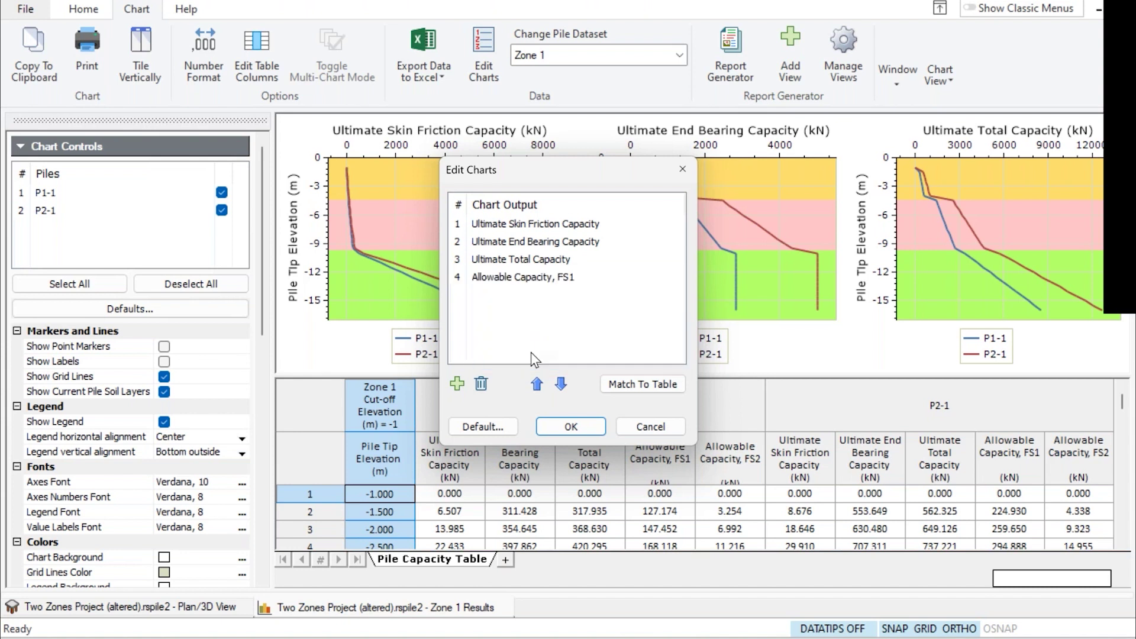
left_click(585, 423)
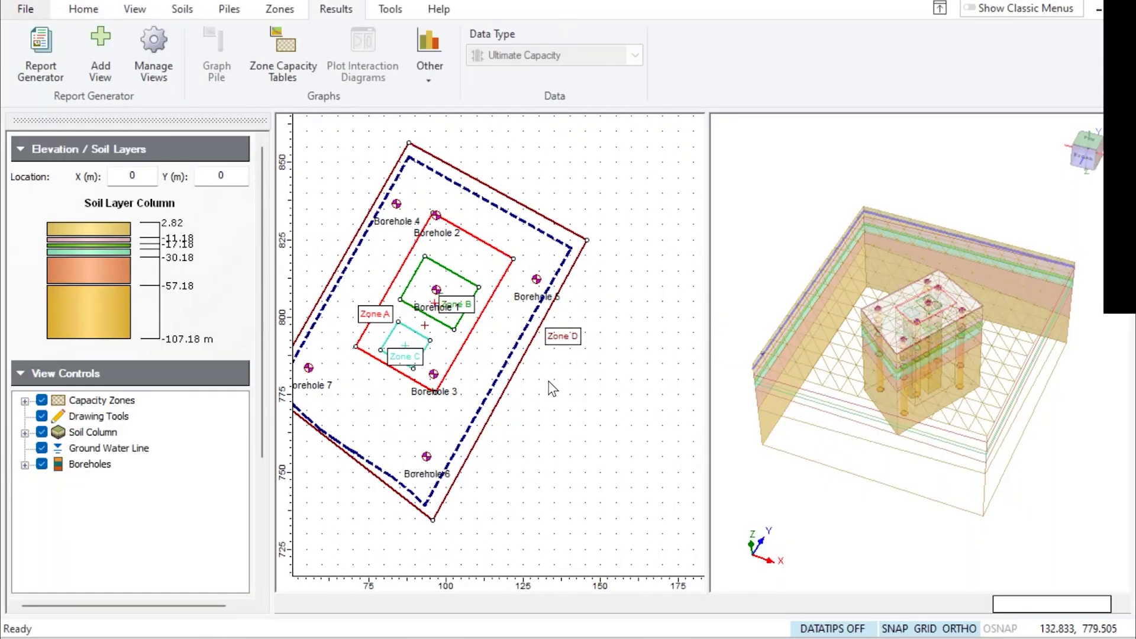
Check the available actions for Zone A, and examine Zone B's pile types, cut-off elevation and depth increment, closing the zone editor without changes
left_click_drag(548, 382, 633, 398)
scroll(621, 387, "up", 2)
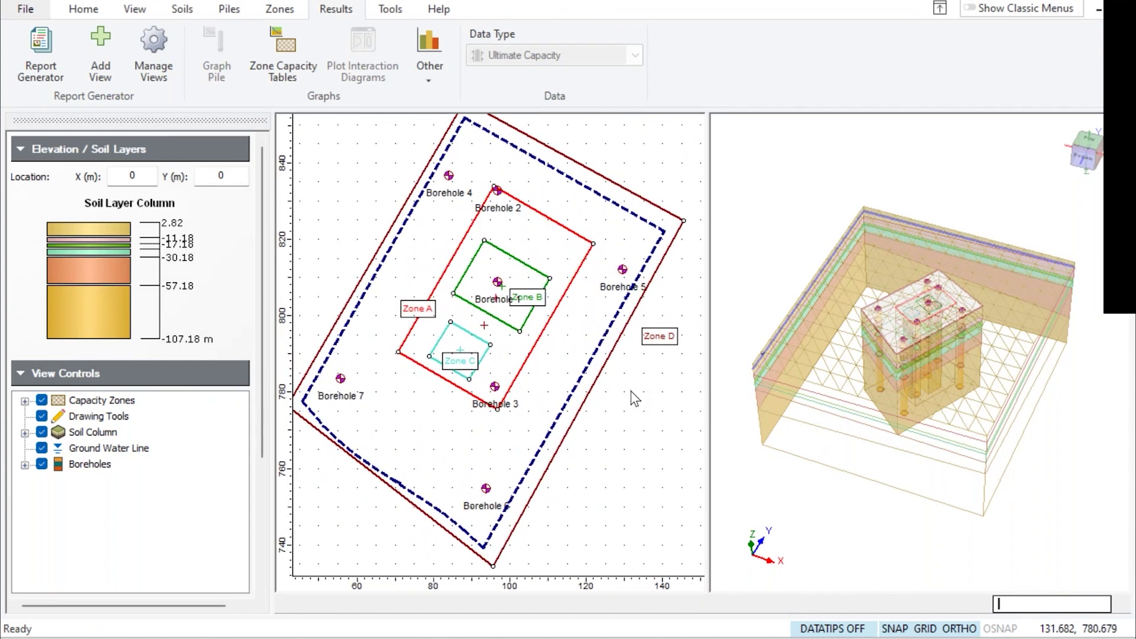
scroll(635, 398, "down", 1)
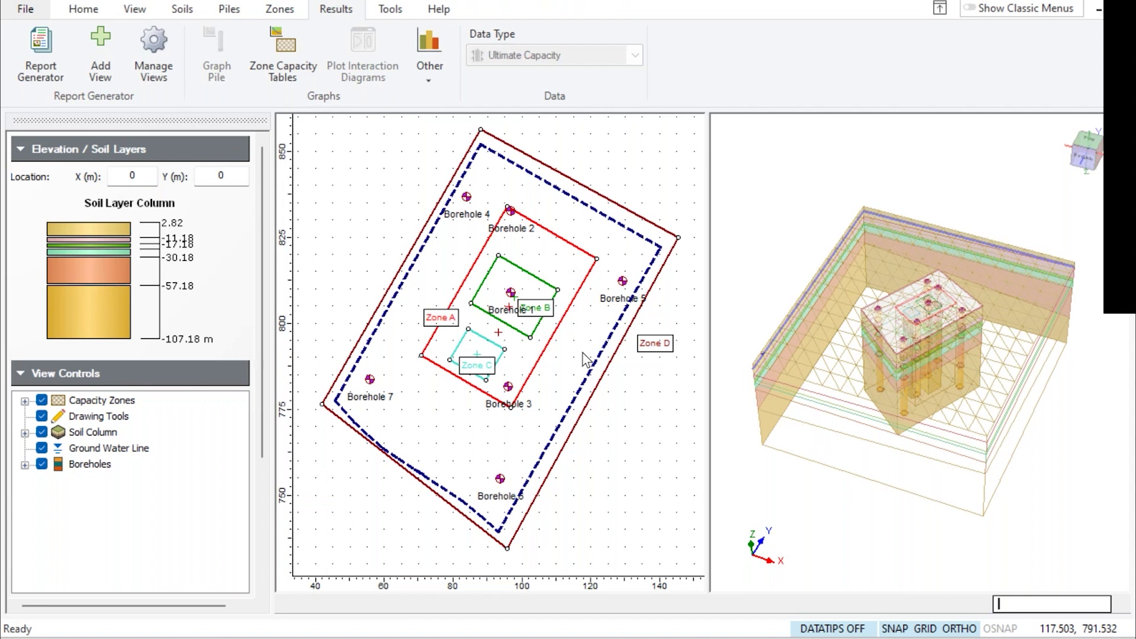
right_click(572, 249)
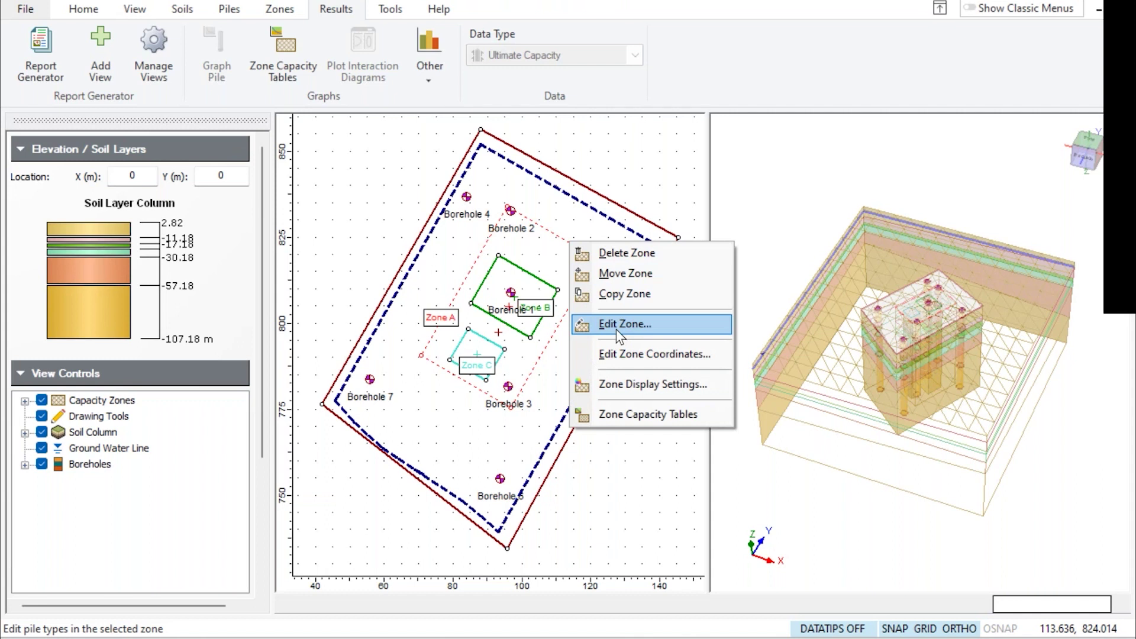
left_click(543, 328)
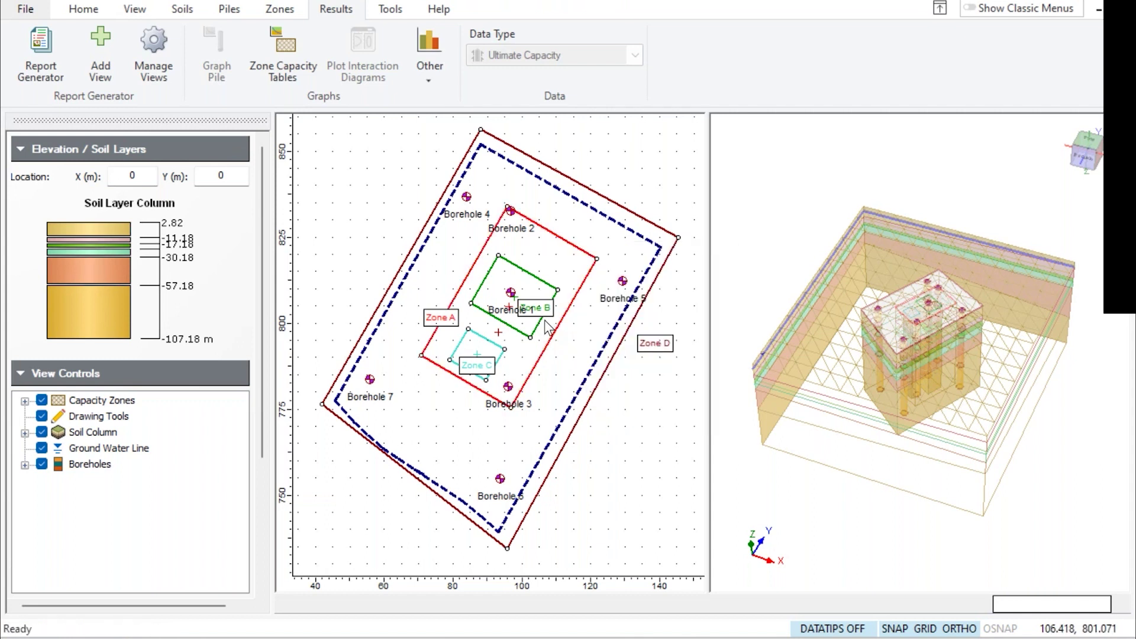
right_click(541, 318)
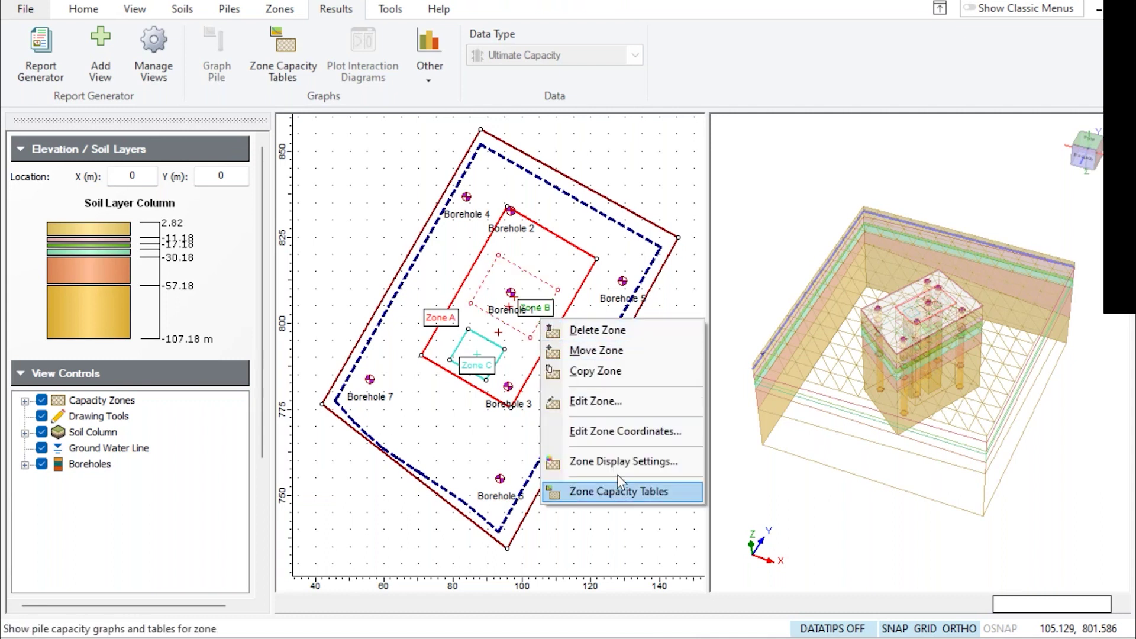
left_click(603, 400)
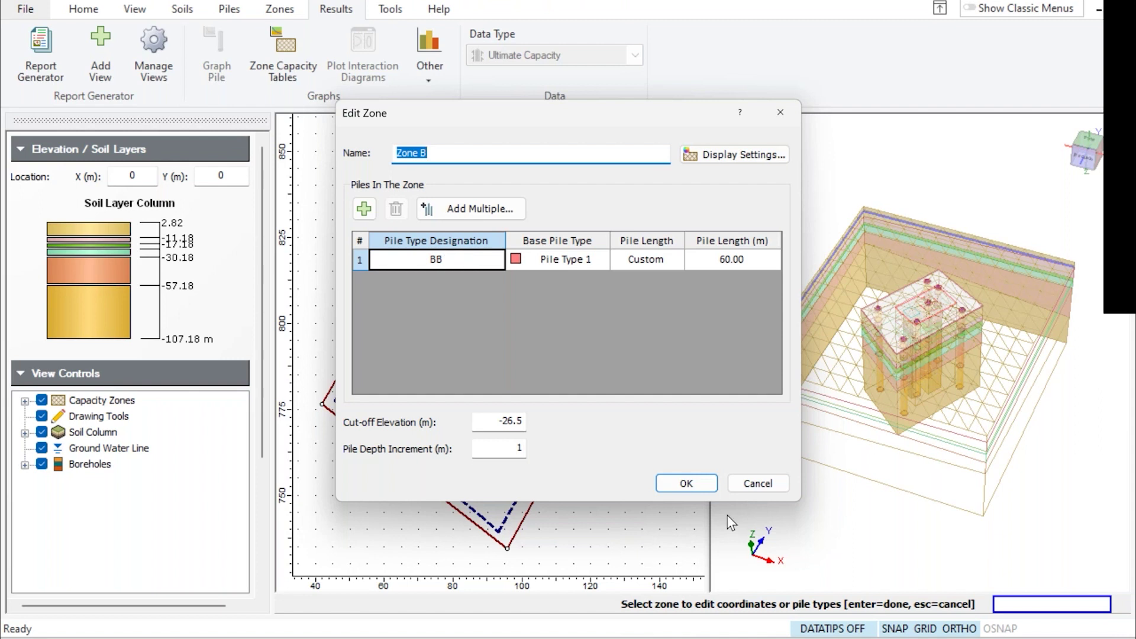
left_click(769, 484)
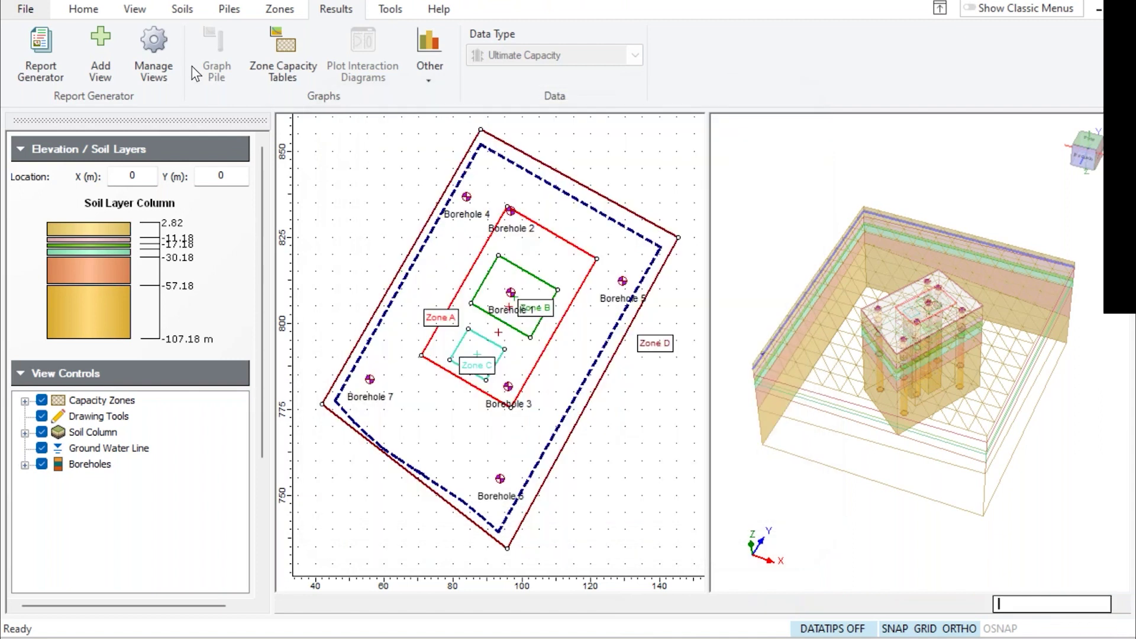
Review the pile type definitions, including Pile Type 1's section and length, and close them without changes
left_click(227, 9)
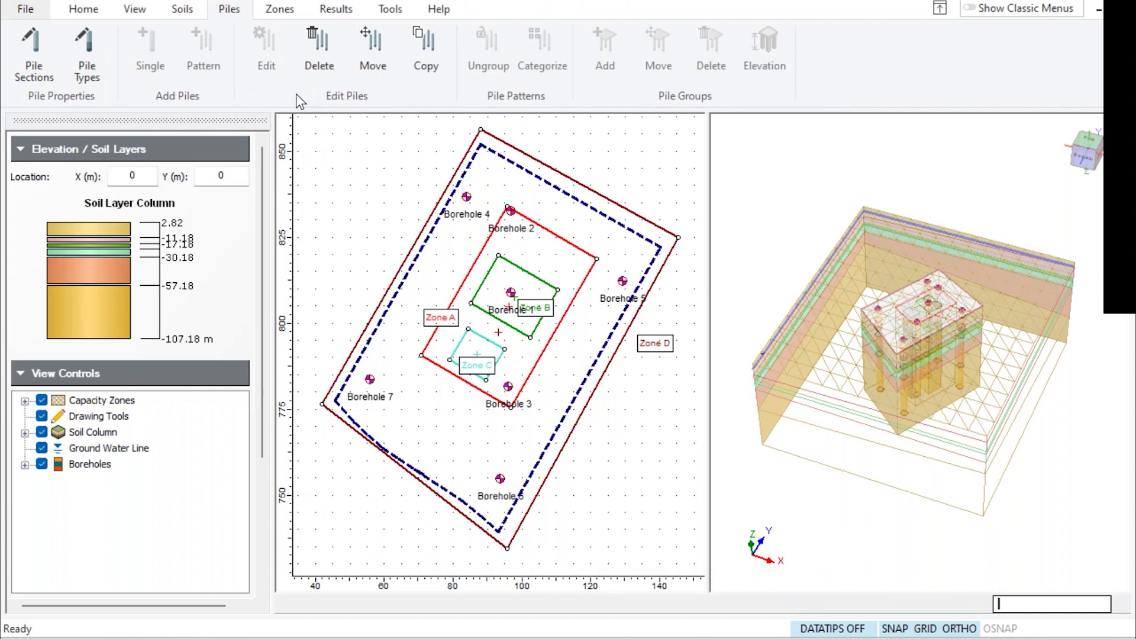
left_click(86, 48)
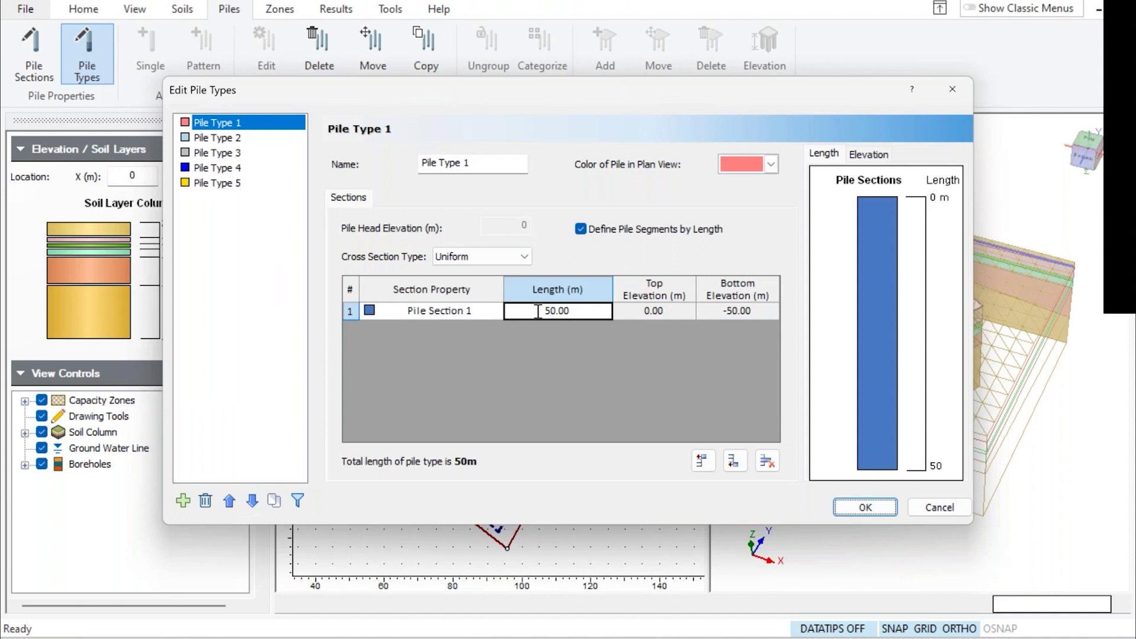
left_click(940, 507)
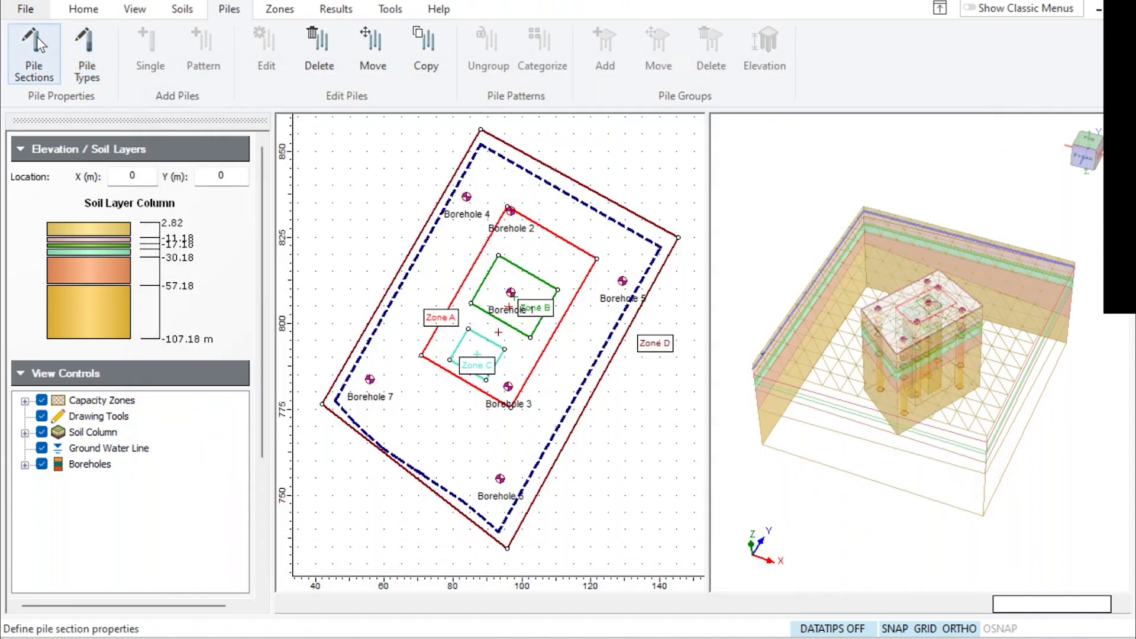
Review Pile Section 1's rectangular width, breadth and concrete cylinder strength, and close the section properties without changes
left_click(35, 41)
left_click_drag(653, 255, 636, 255)
double_click(650, 281)
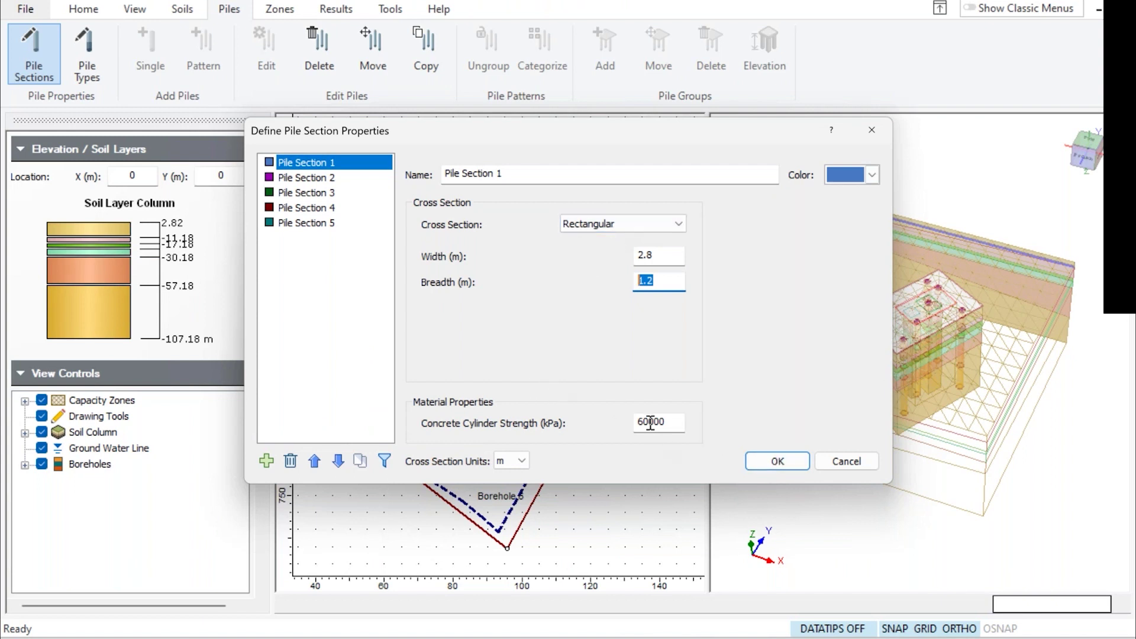
left_click(846, 463)
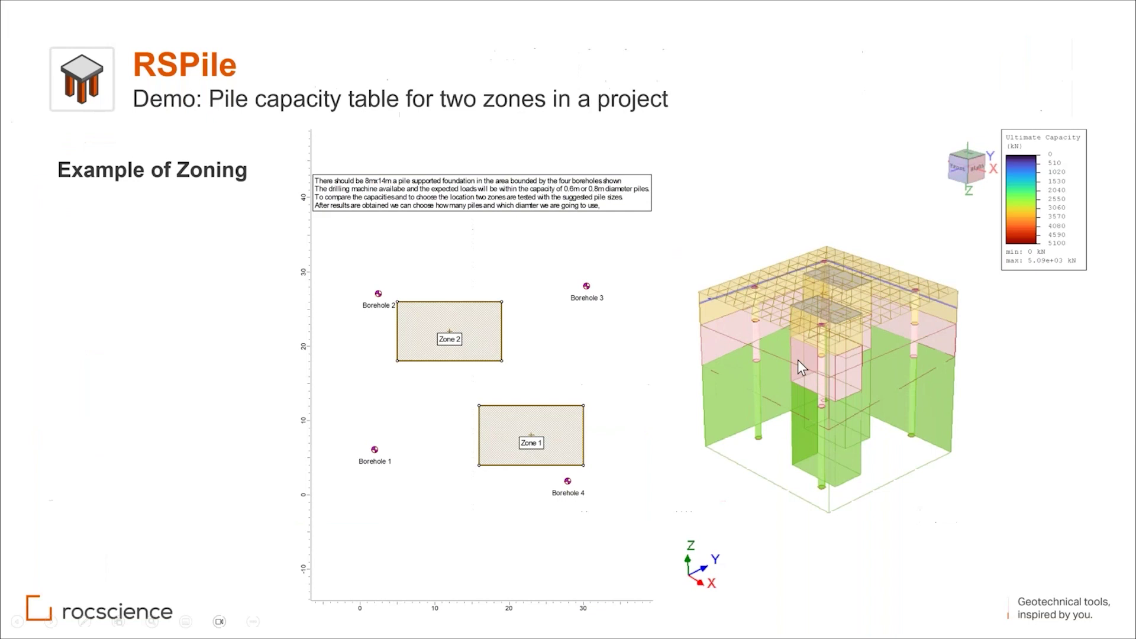
left_click(798, 359)
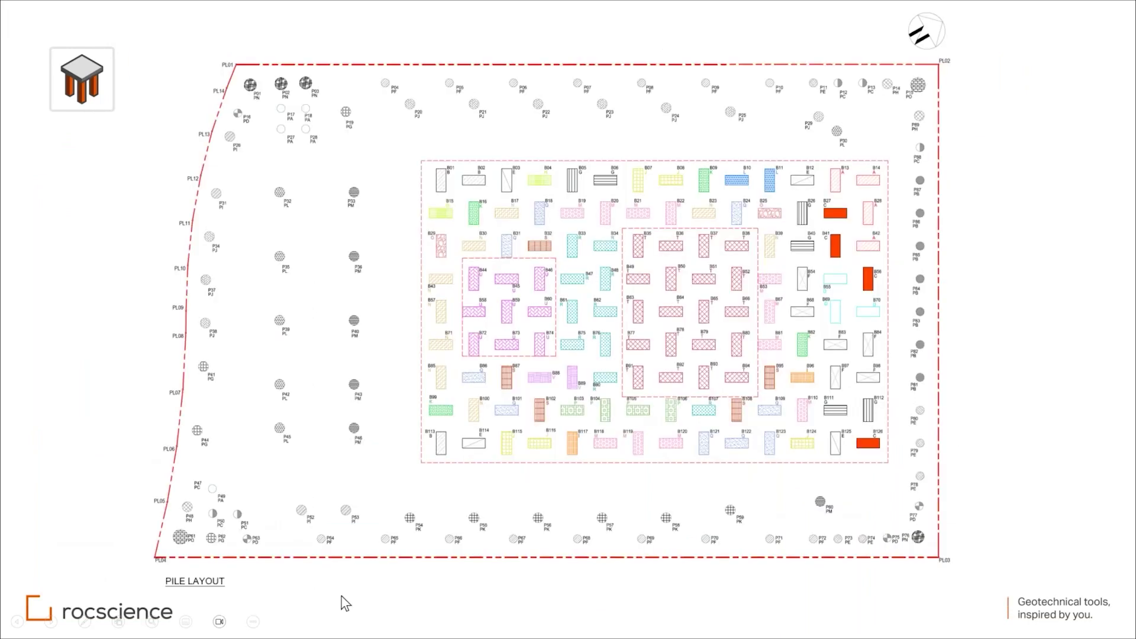
left_click(733, 534)
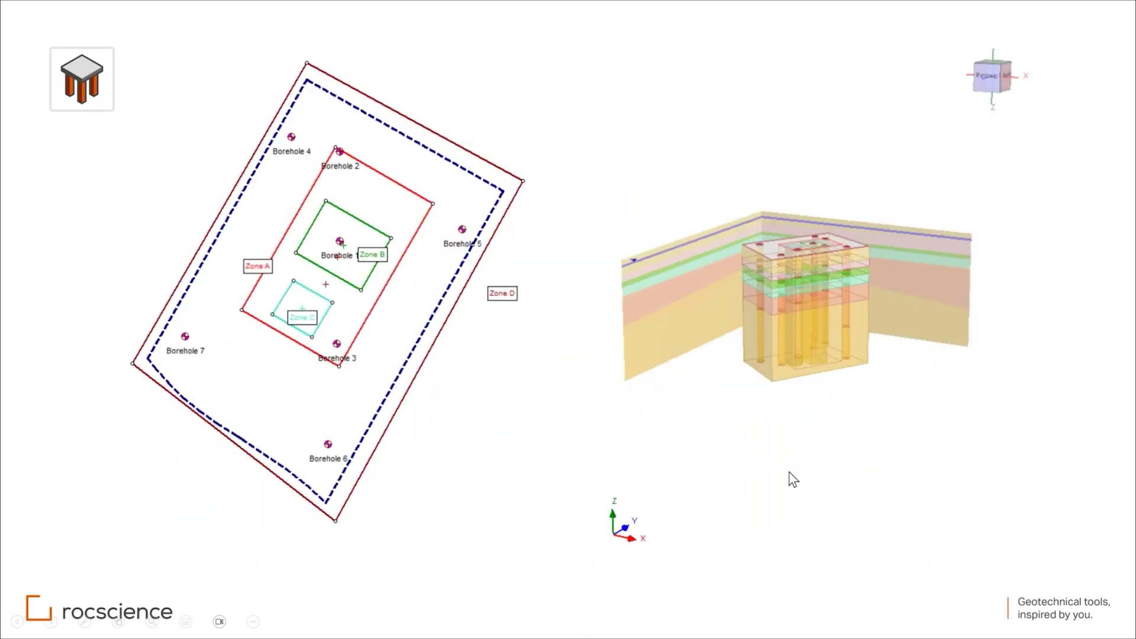
left_click(857, 446)
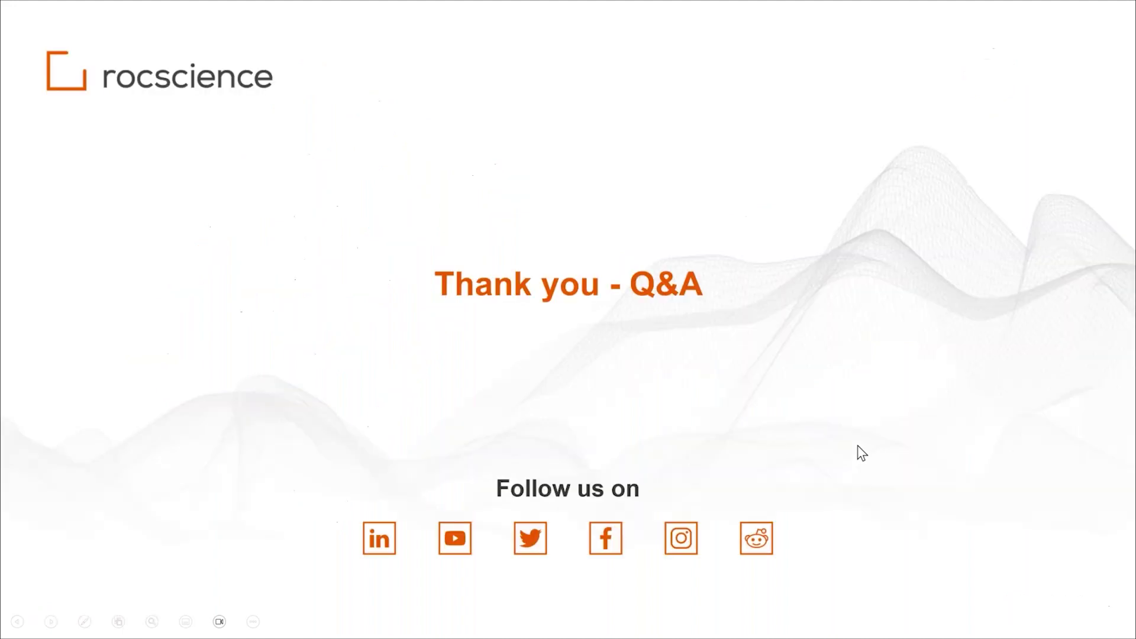